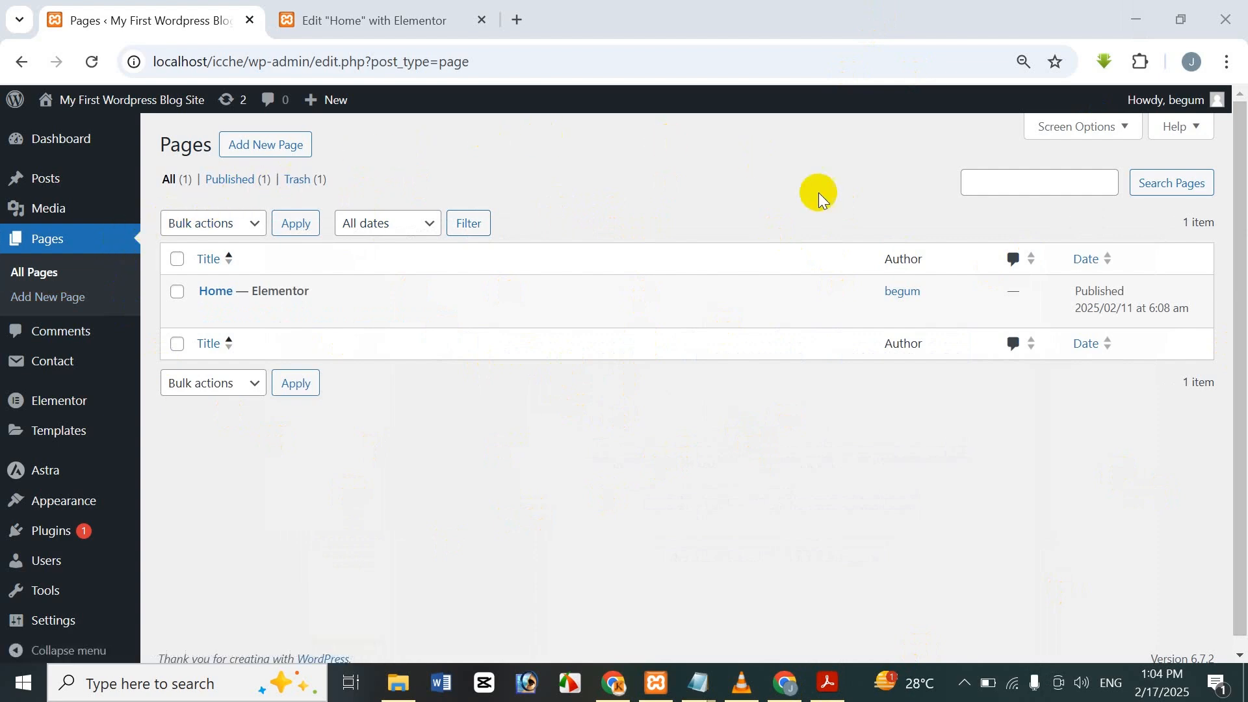
# Reveal the Edit with Elementor link on the Home row in Pages > All Pages.
pyautogui.moveTo(367, 317)
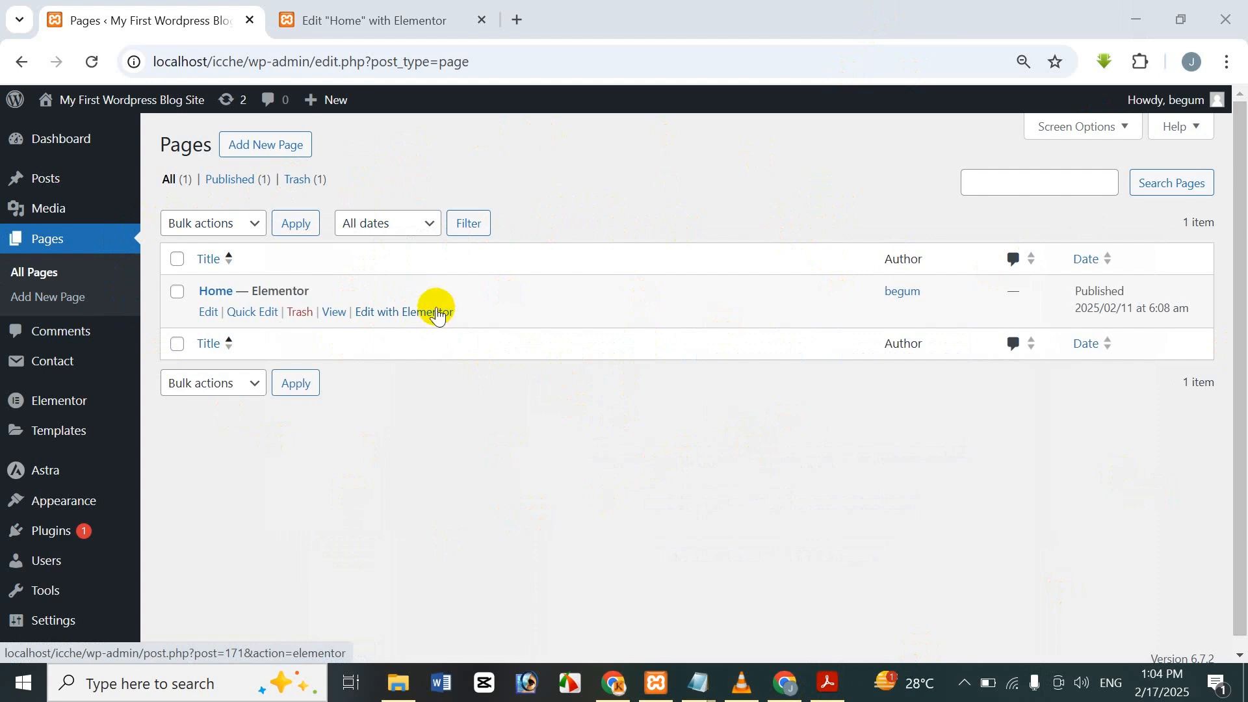
# Open the Home page in Elementor and scroll to the Photosynthesis and Plants sections.
pyautogui.click(379, 8)
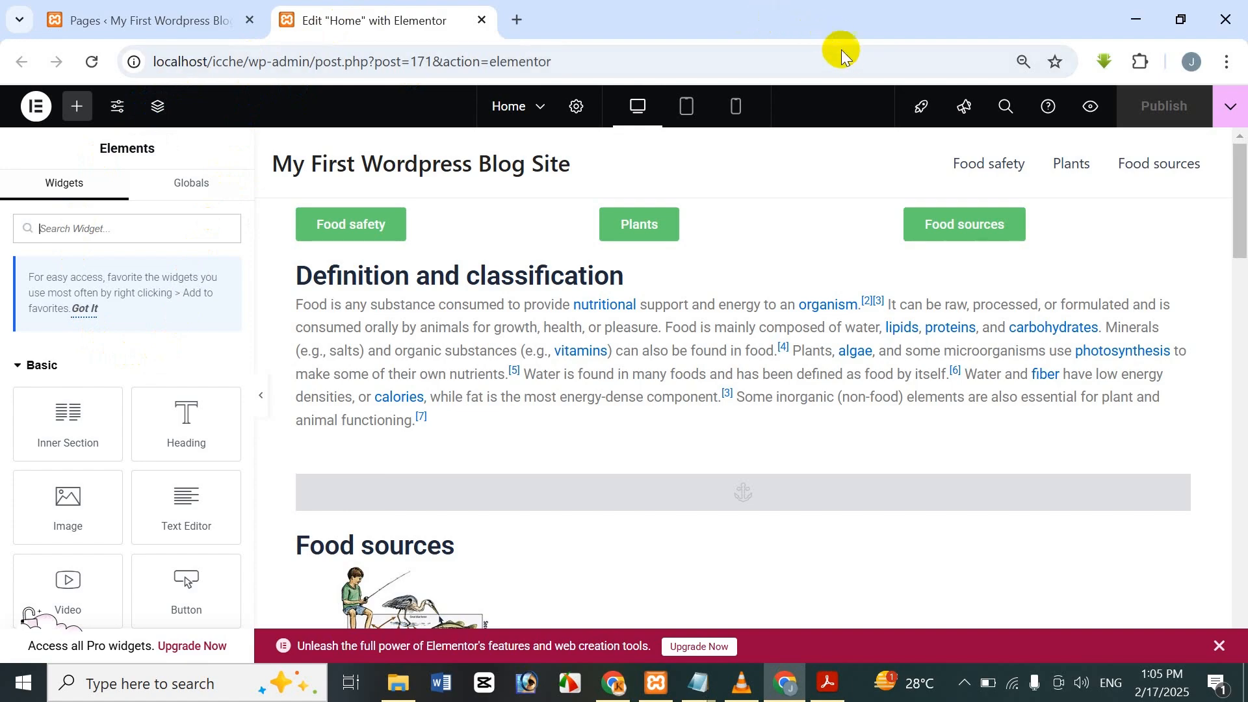
pyautogui.scroll(-3, 1243, 403)
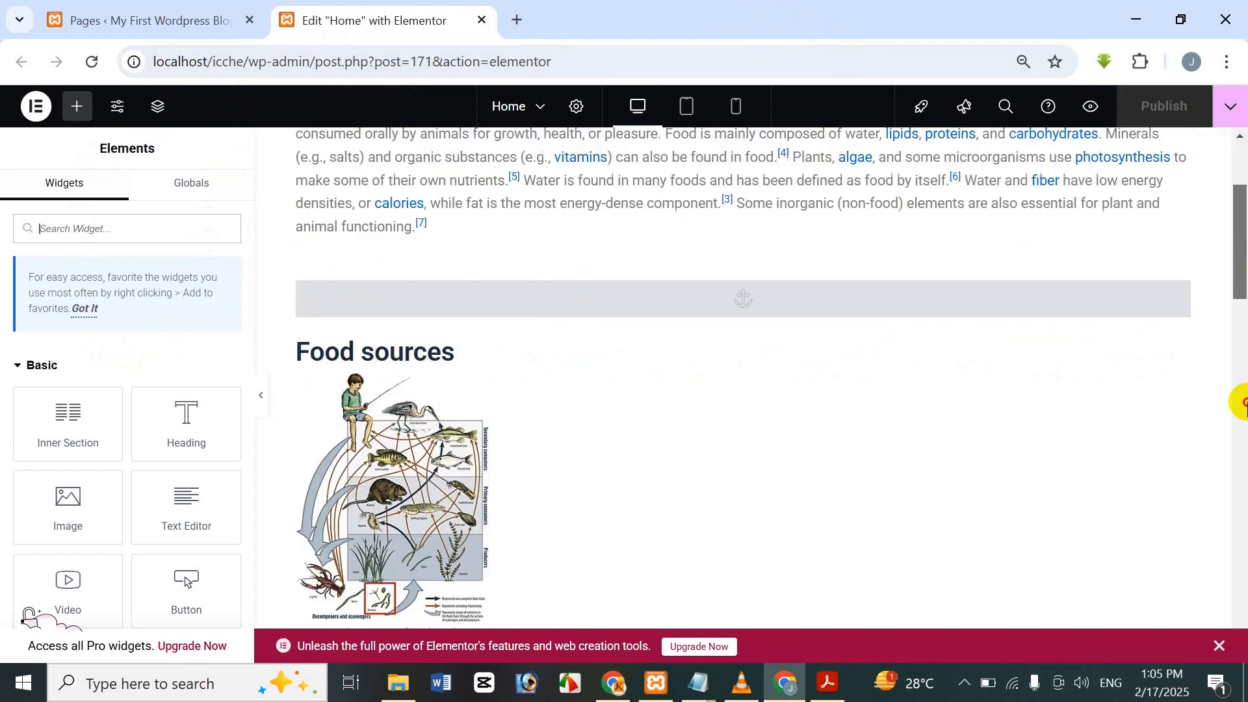
pyautogui.moveTo(1246, 403); pyautogui.dragTo(1231, 167)
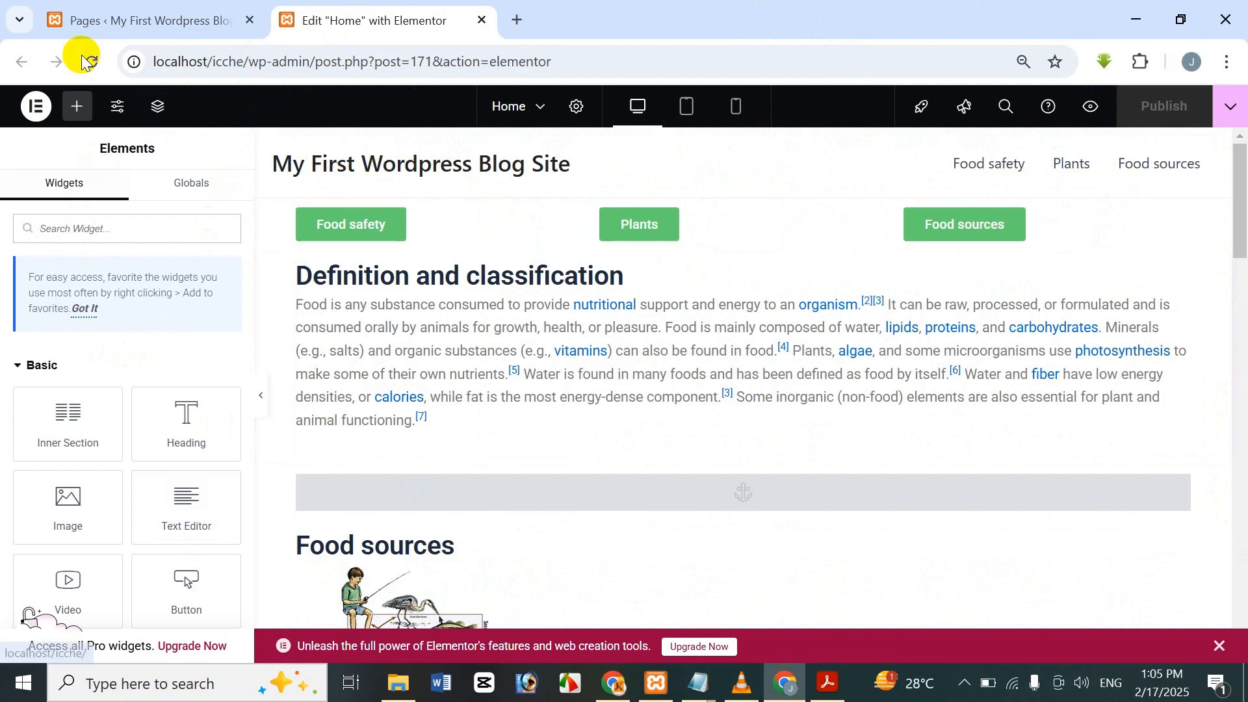
pyautogui.scroll(-12, 598, 302)
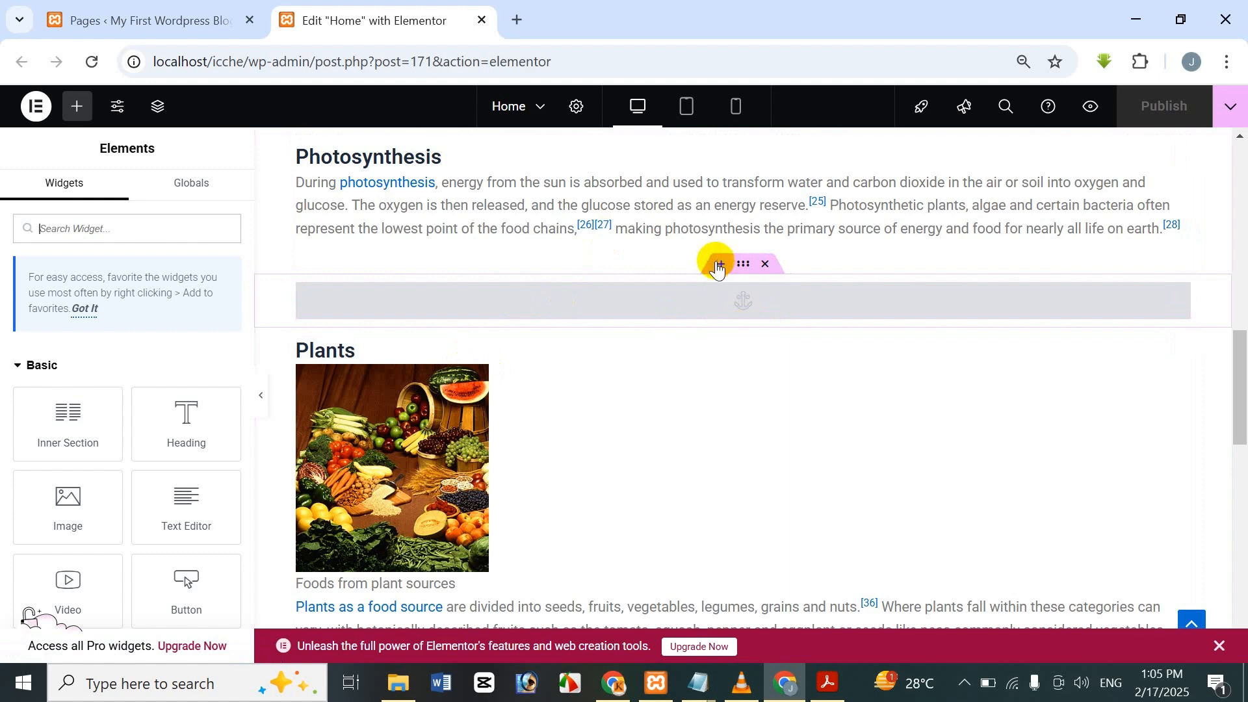
# Insert a two-column section above the spacer, widening the left column to about 53%.
pyautogui.click(718, 264)
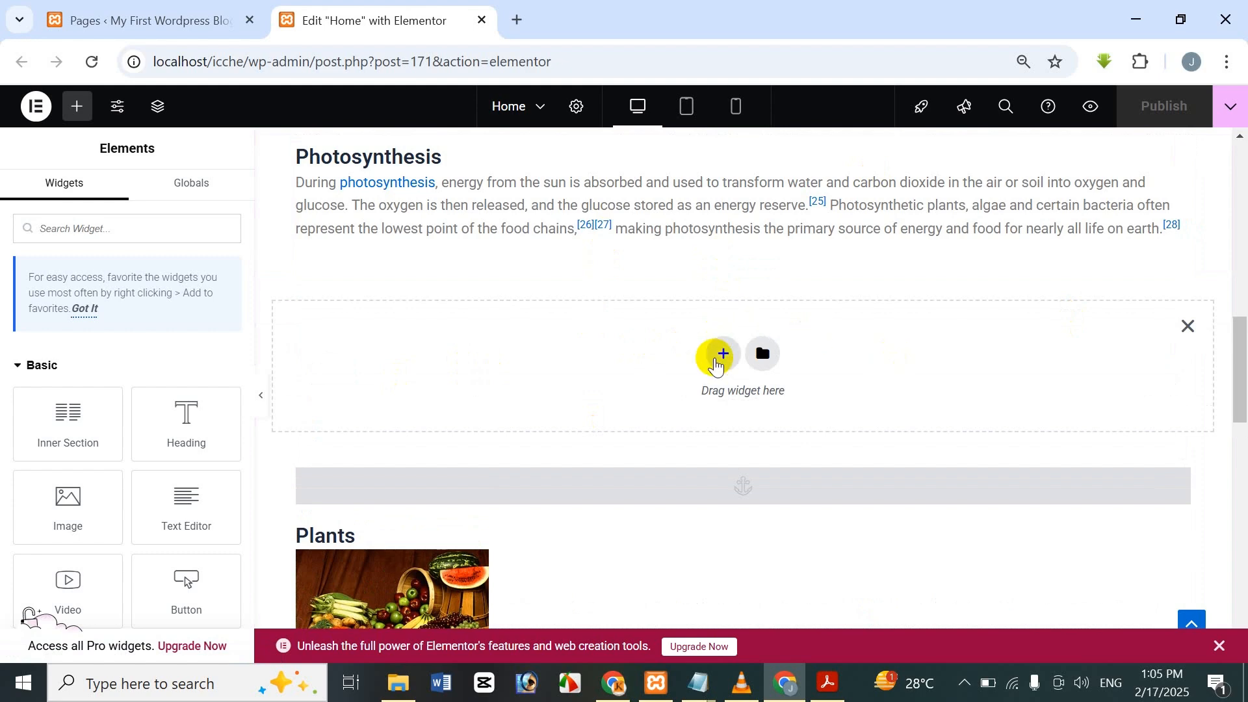
pyautogui.click(720, 354)
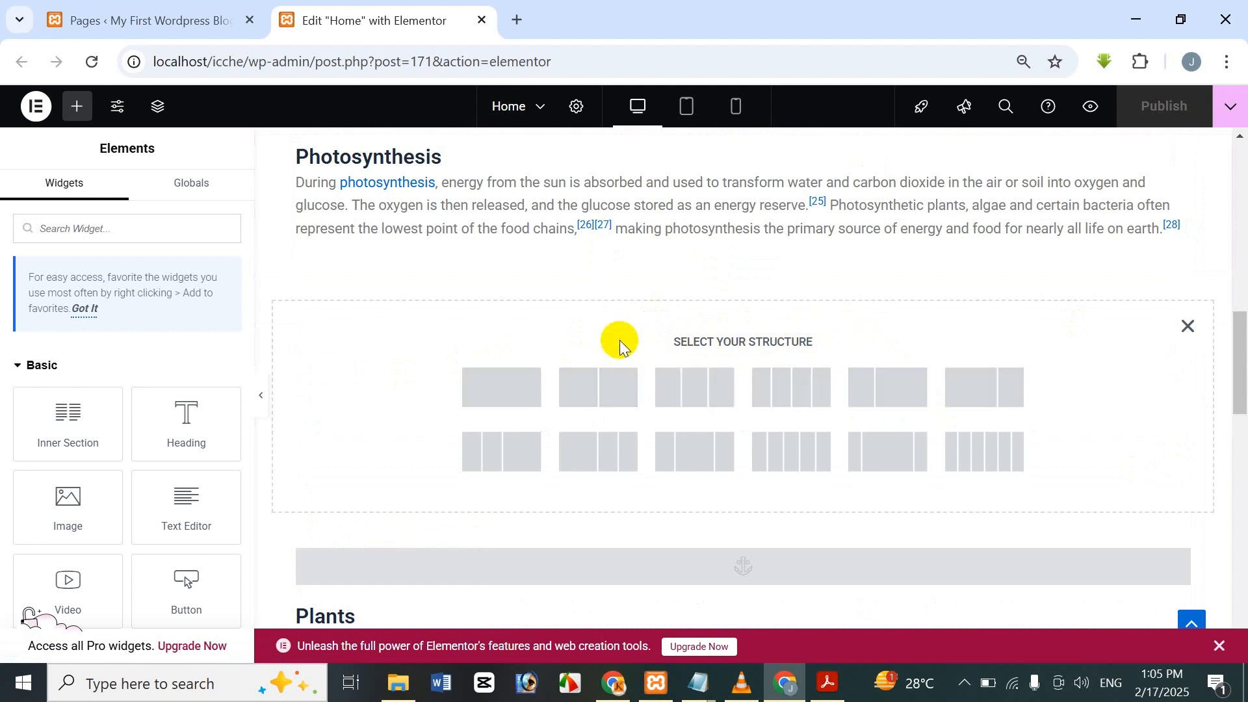
pyautogui.click(586, 392)
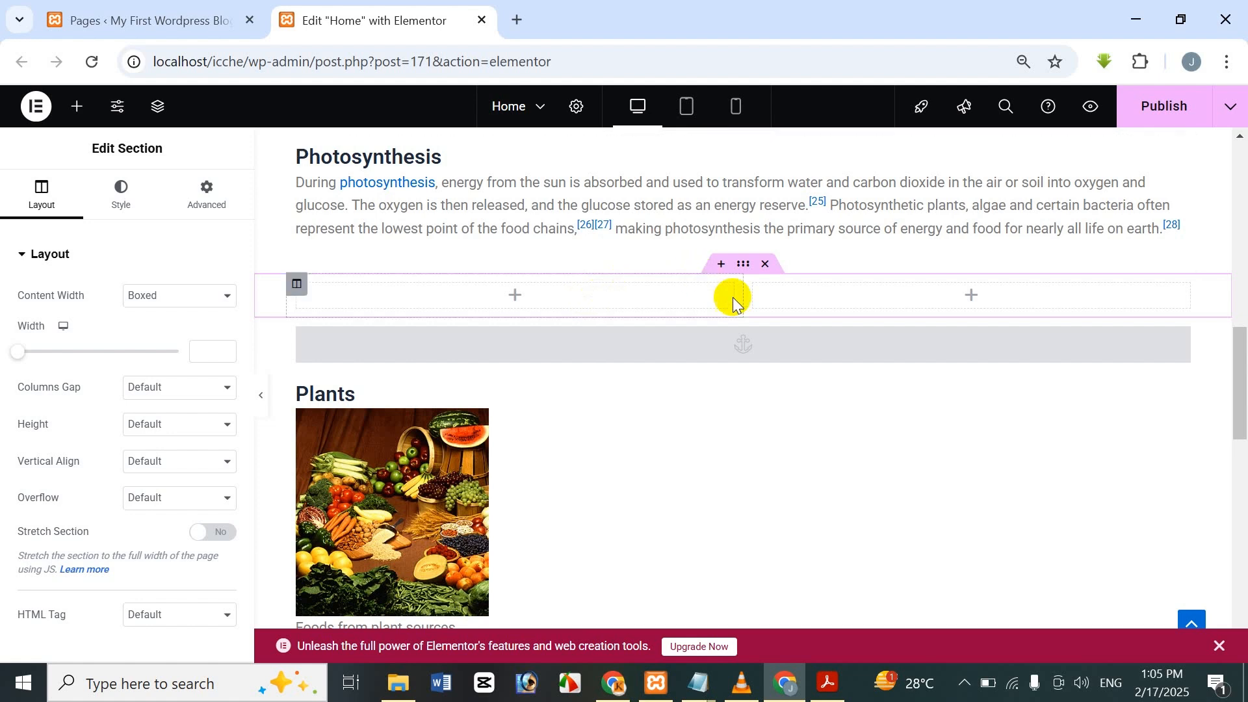
pyautogui.moveTo(753, 306); pyautogui.dragTo(771, 306)
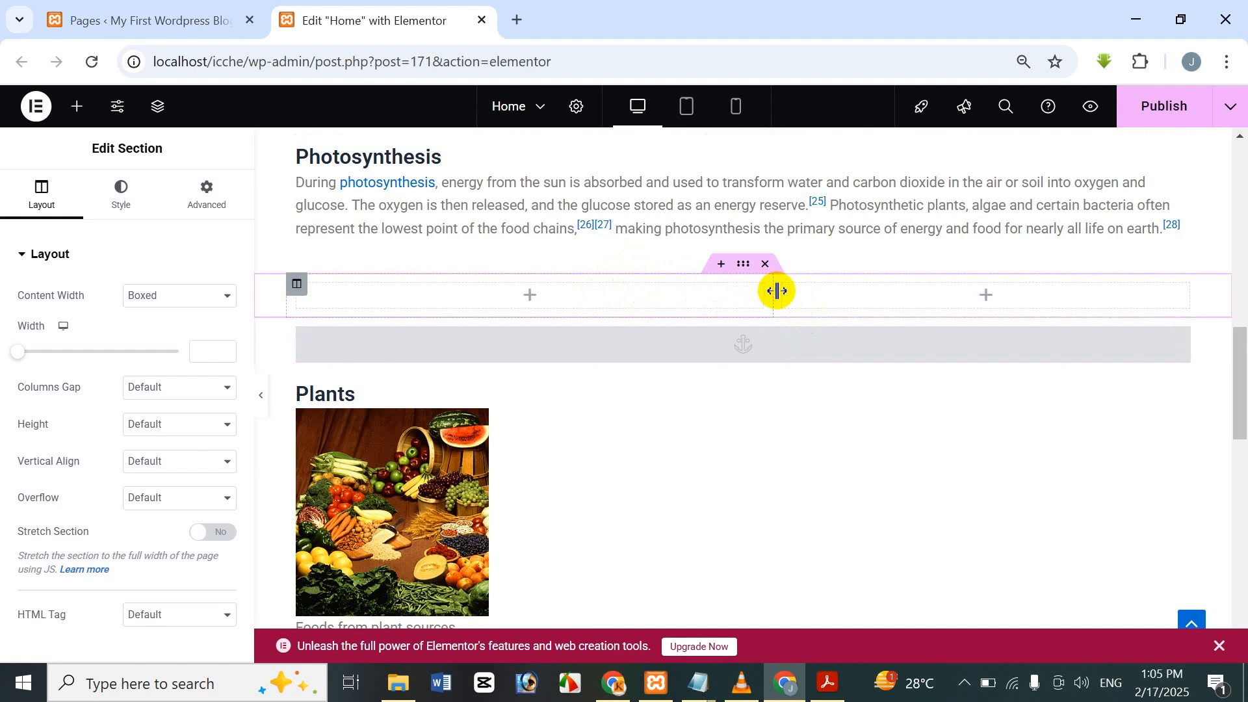
pyautogui.moveTo(776, 291); pyautogui.dragTo(788, 292)
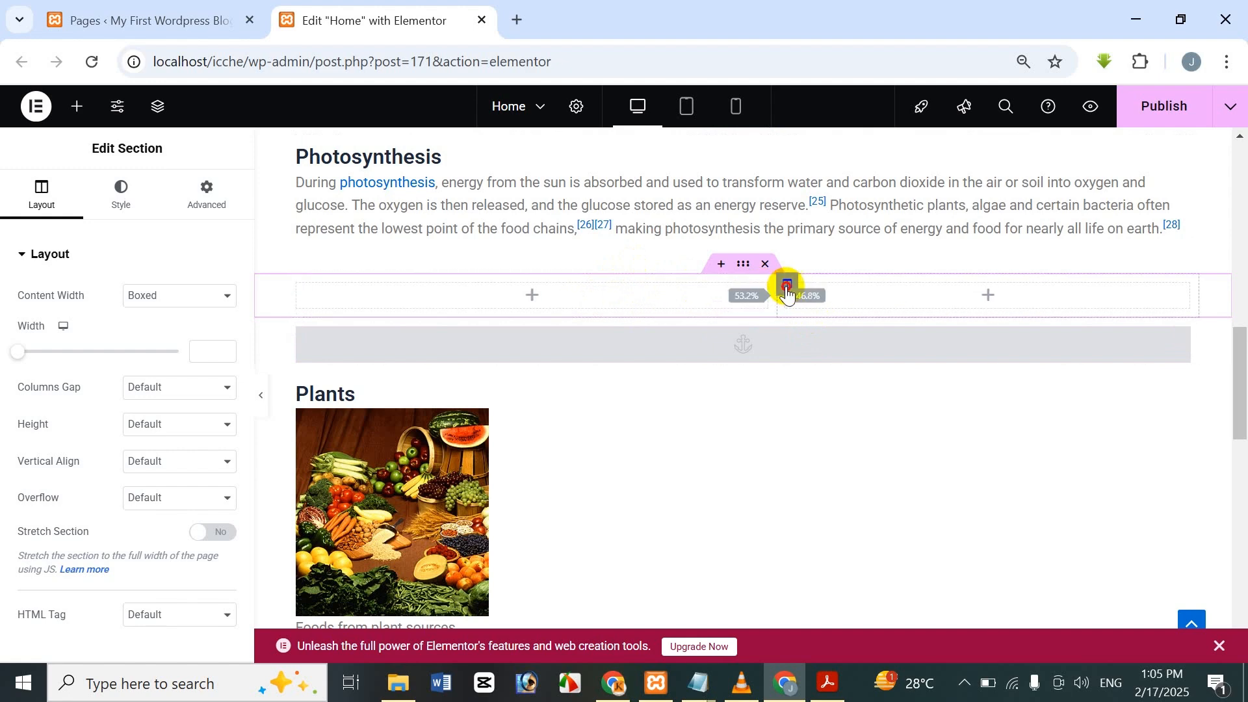
# Drop an Image widget into the left column and open its Choose Image media library.
pyautogui.click(547, 294)
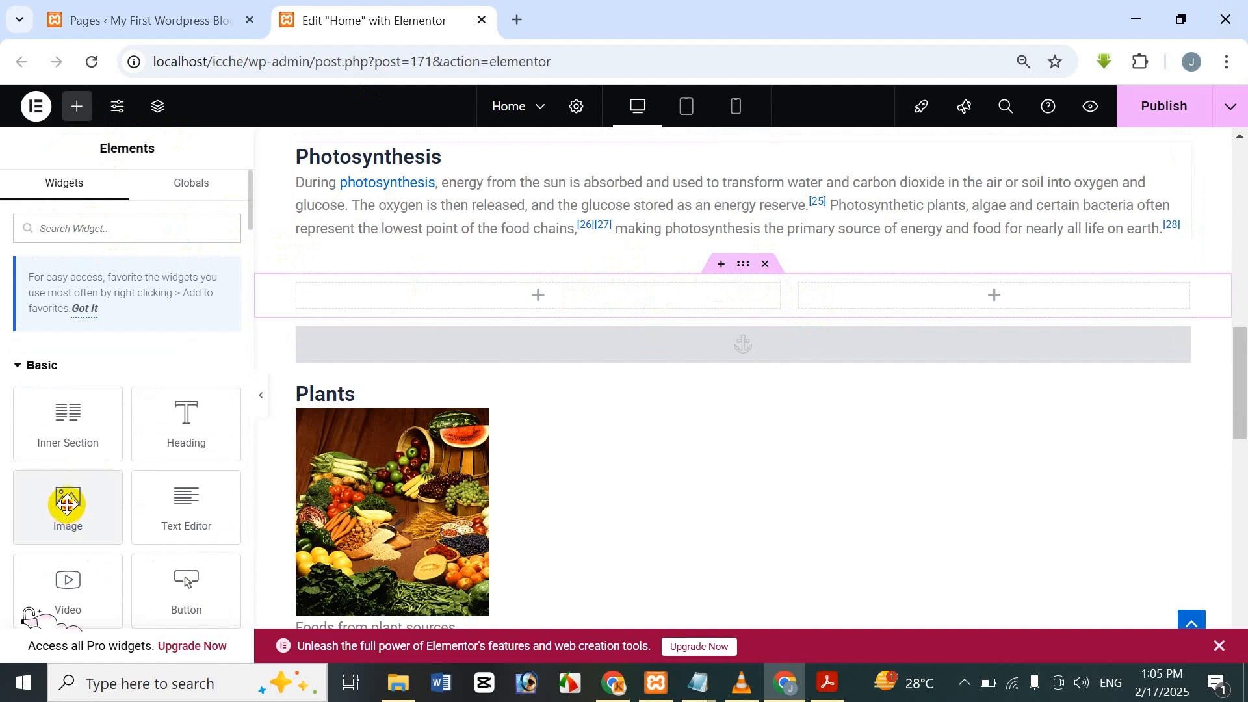
pyautogui.moveTo(67, 507); pyautogui.dragTo(431, 299)
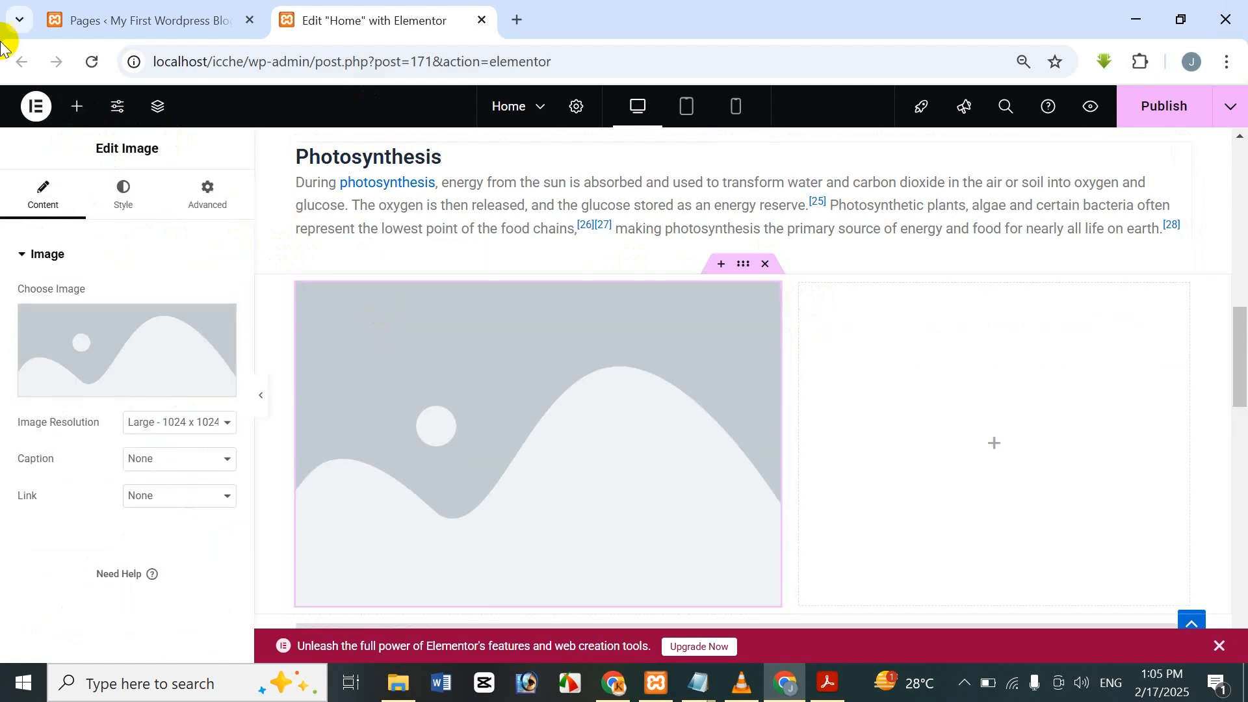
pyautogui.scroll(-4, 566, 286)
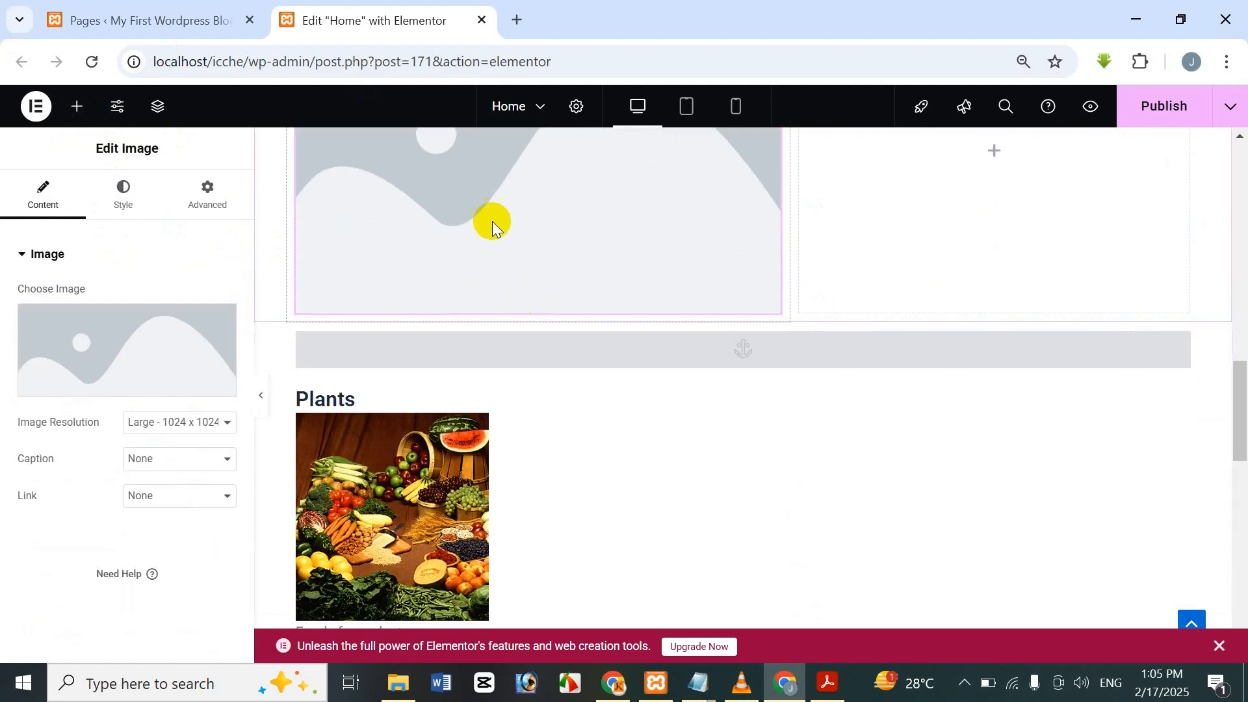
pyautogui.scroll(2, 489, 260)
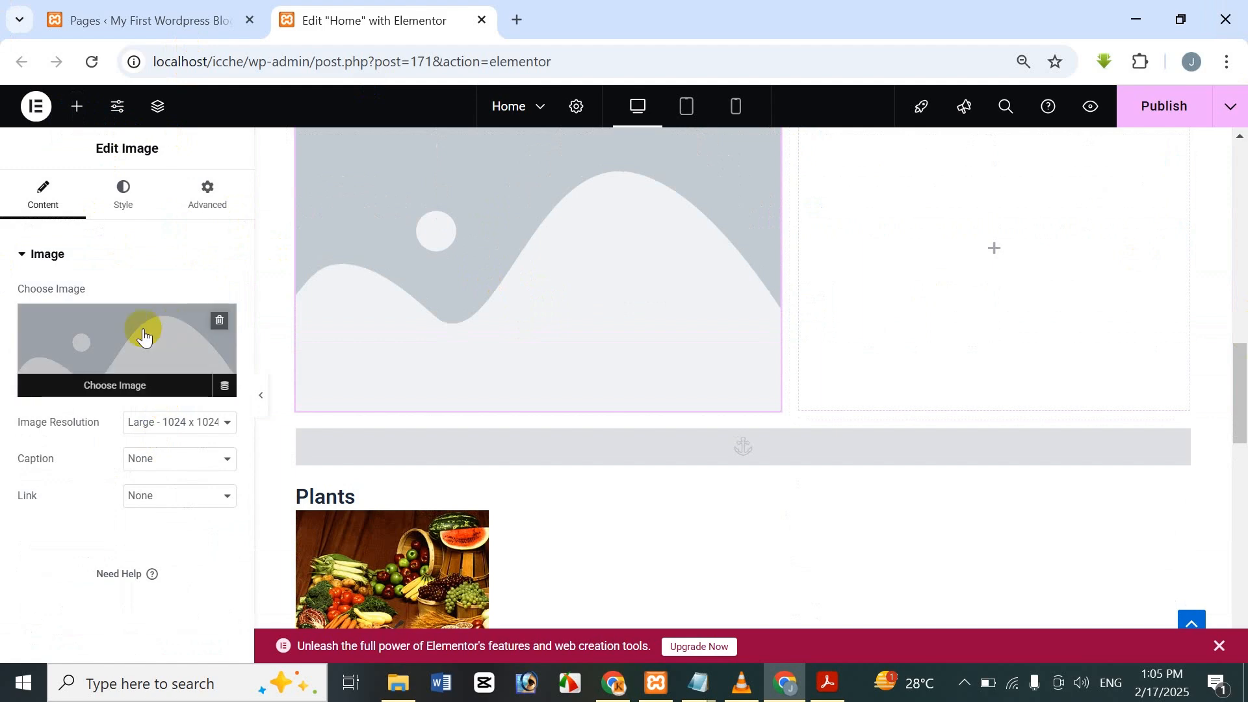
pyautogui.click(117, 343)
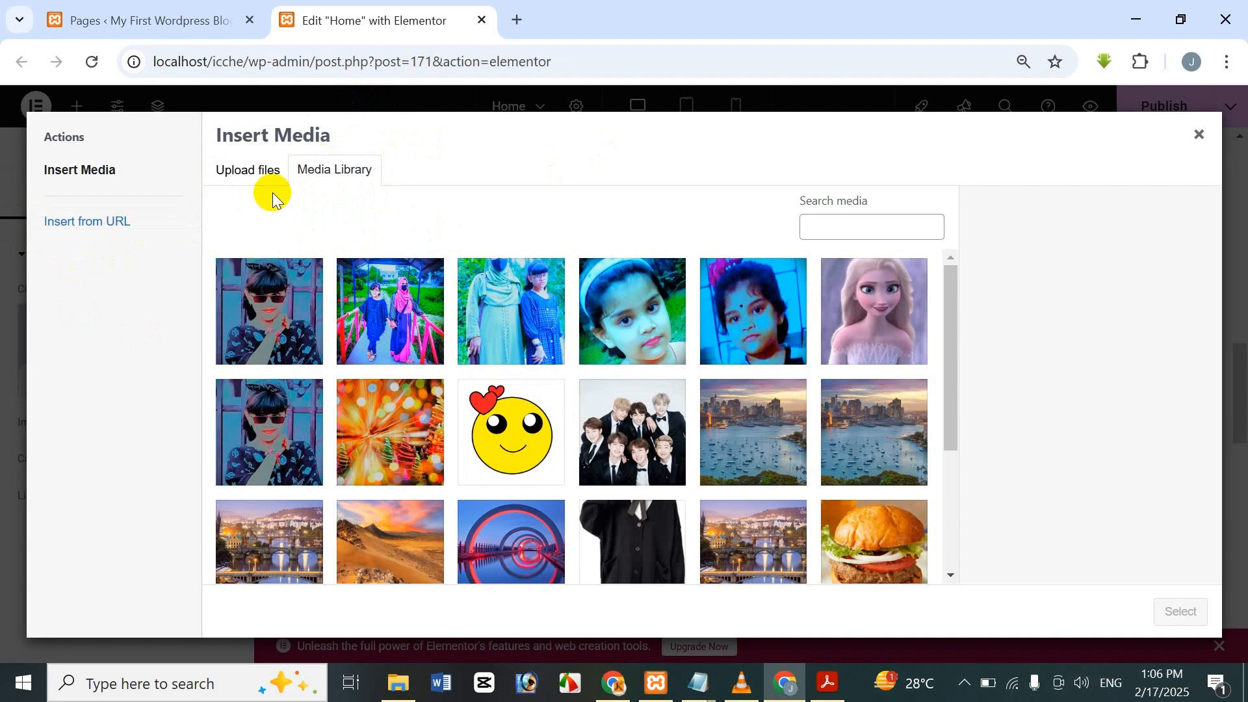
# Upload the first princess image from Documents > All Programs > All Princess.
pyautogui.click(264, 174)
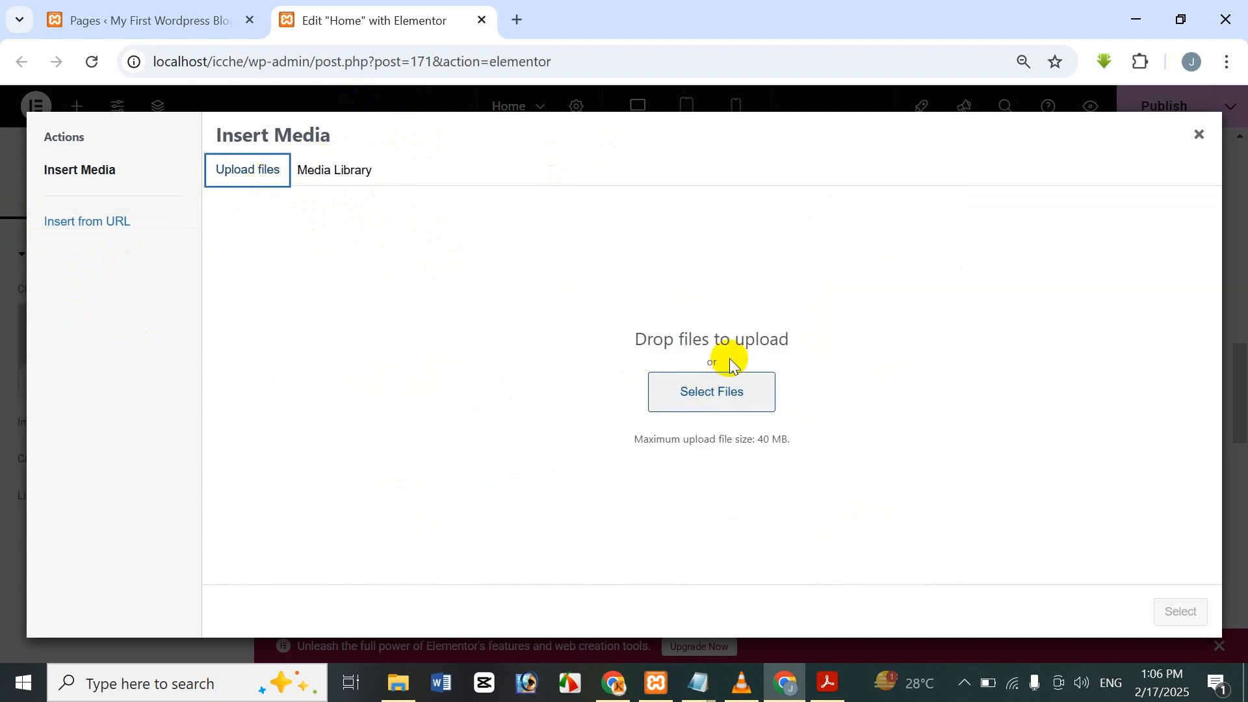
pyautogui.click(736, 392)
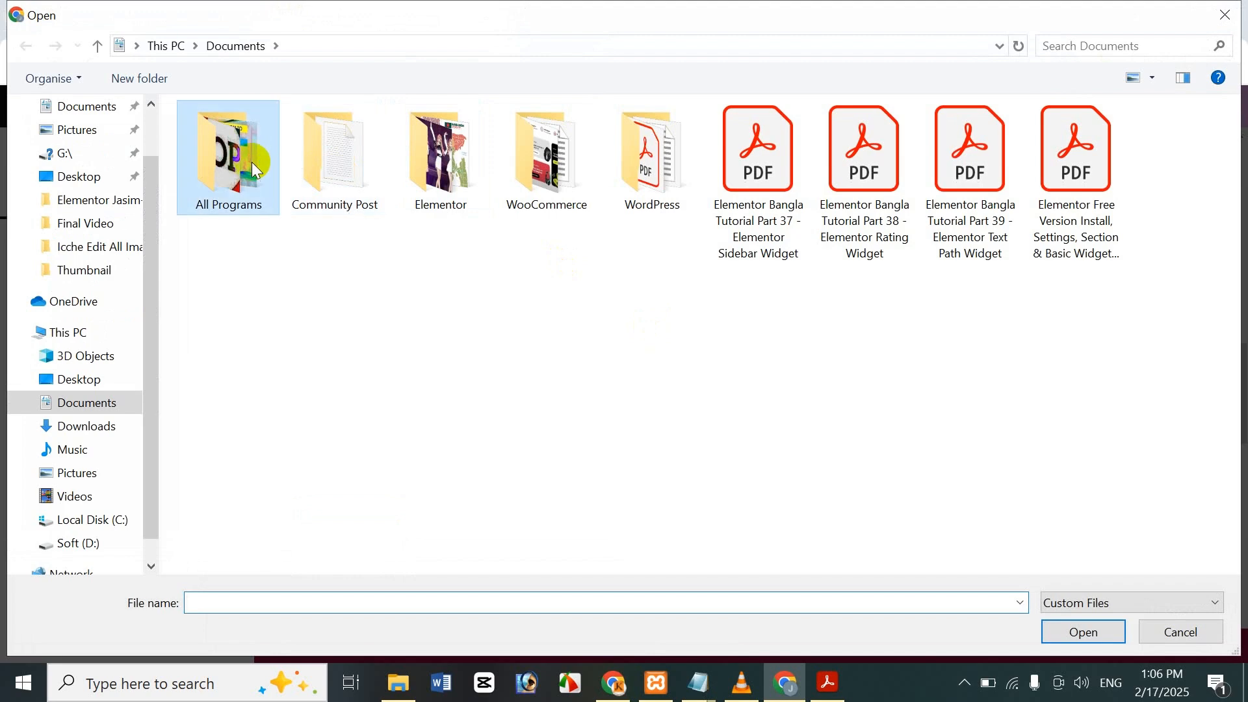
pyautogui.doubleClick(253, 164)
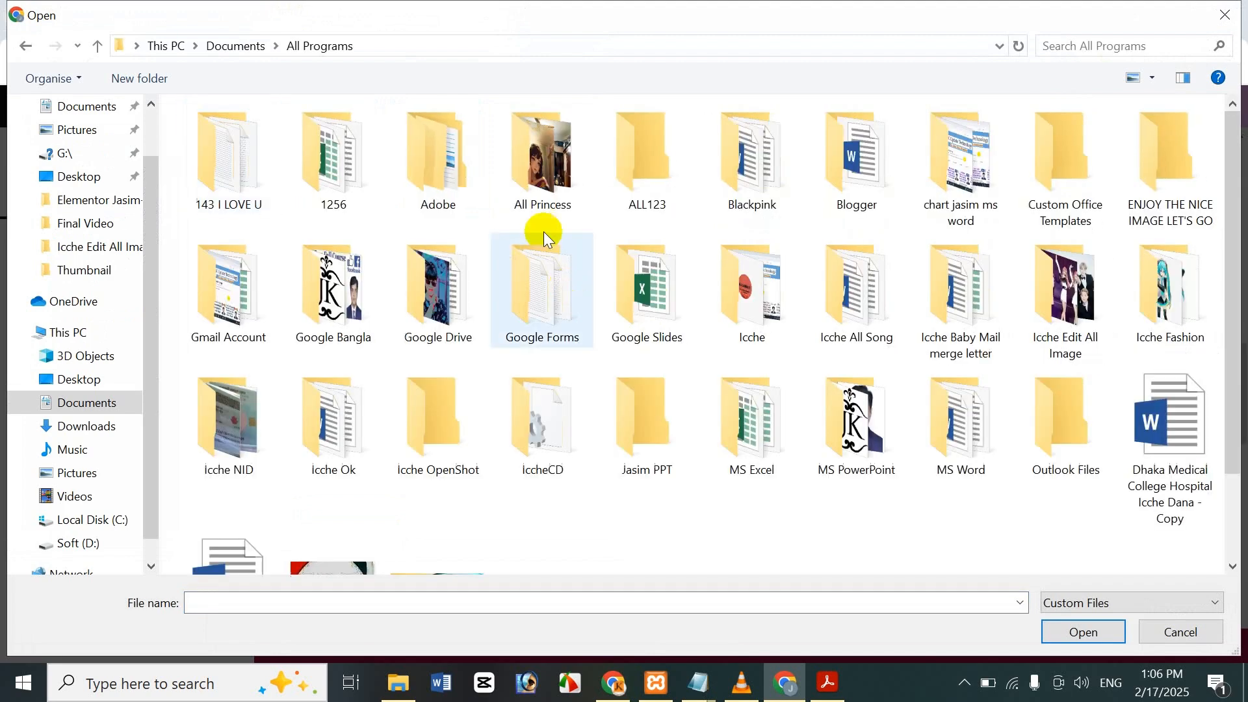
pyautogui.doubleClick(540, 171)
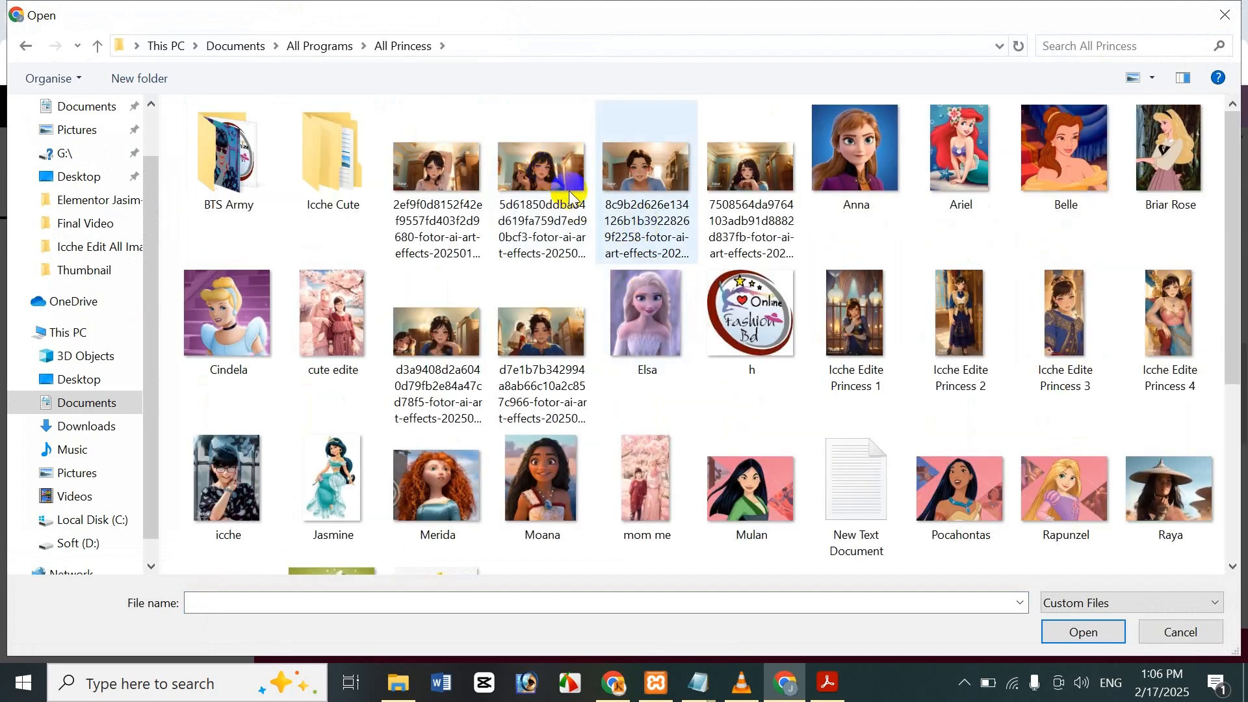
pyautogui.click(416, 169)
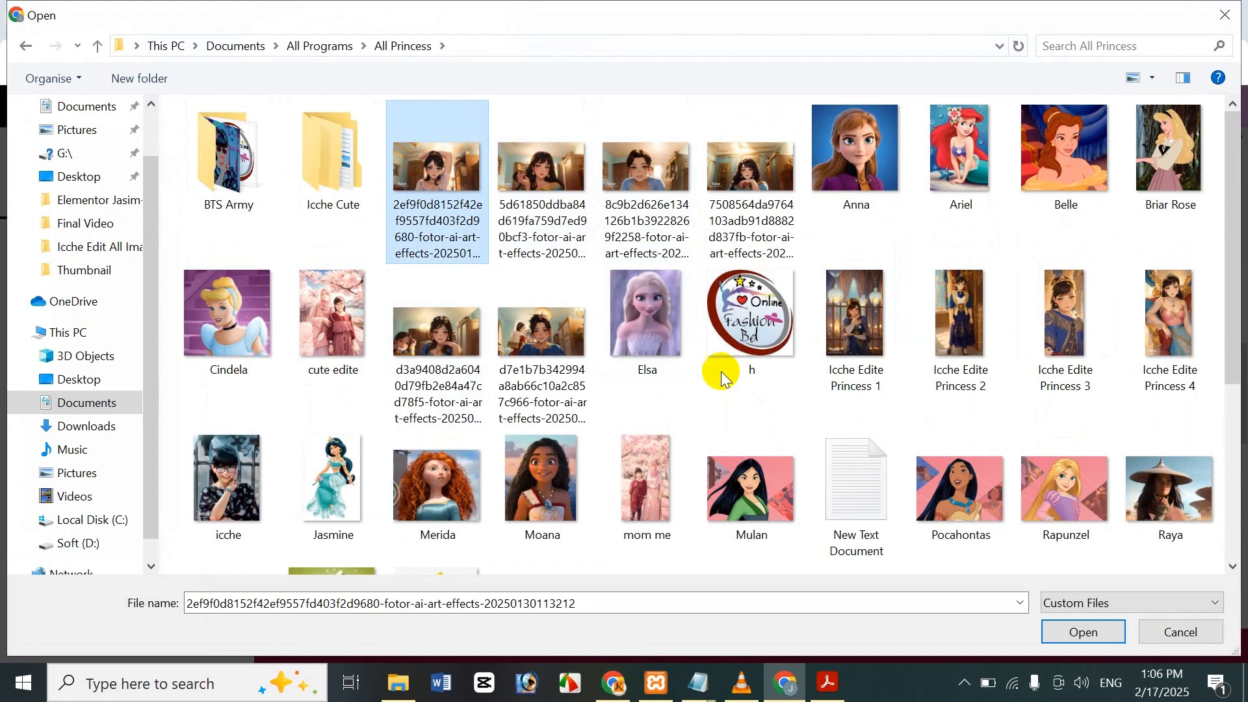
pyautogui.click(1066, 630)
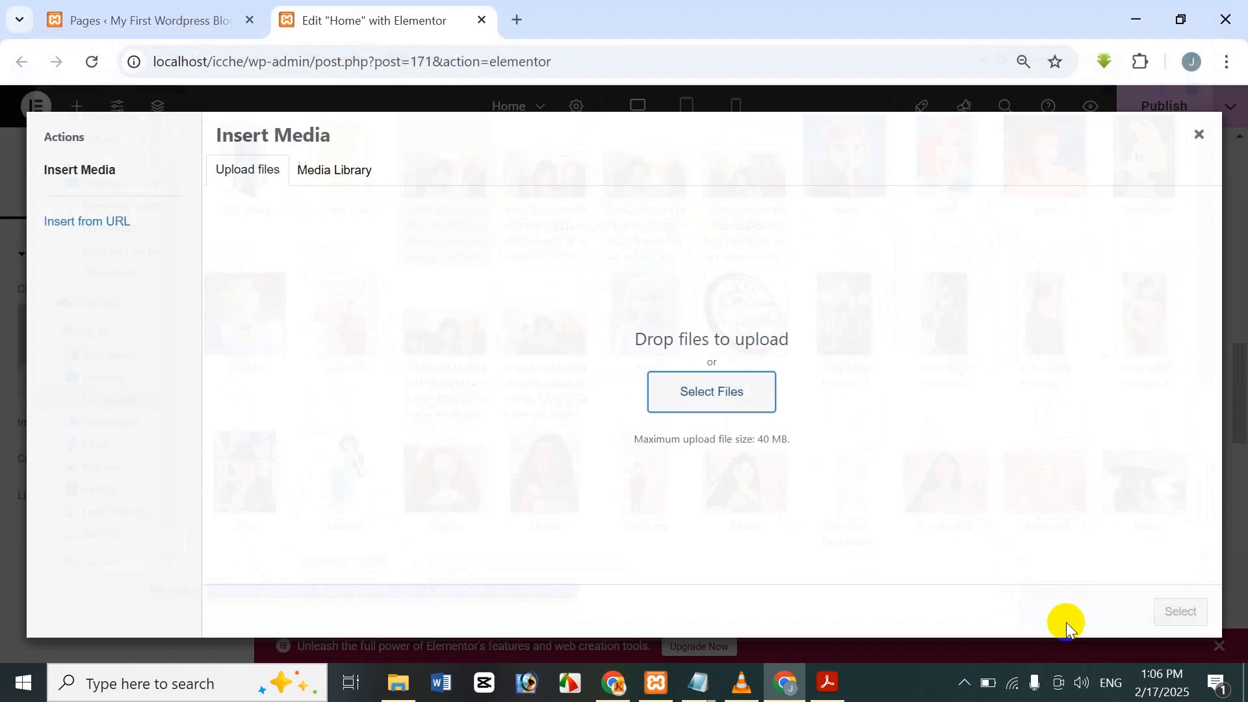
# Insert the princess image on the left and put a Sidebar widget in the right column.
pyautogui.click(1191, 618)
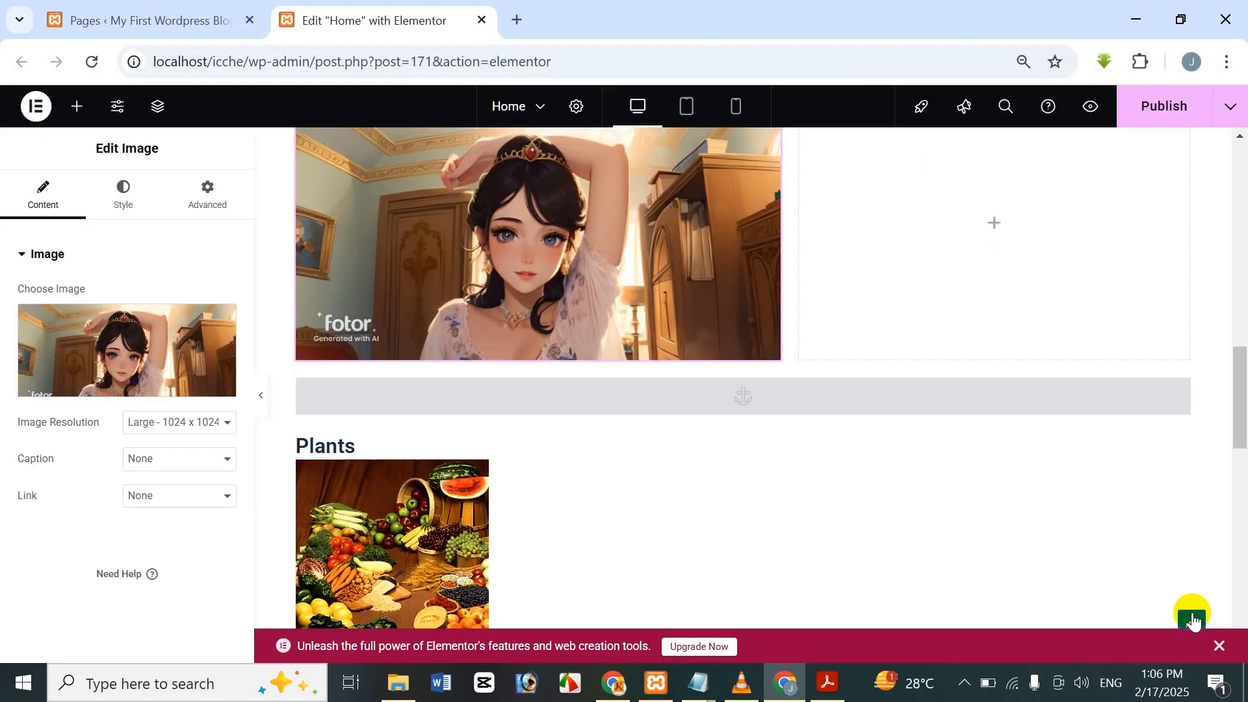
pyautogui.scroll(2, 668, 345)
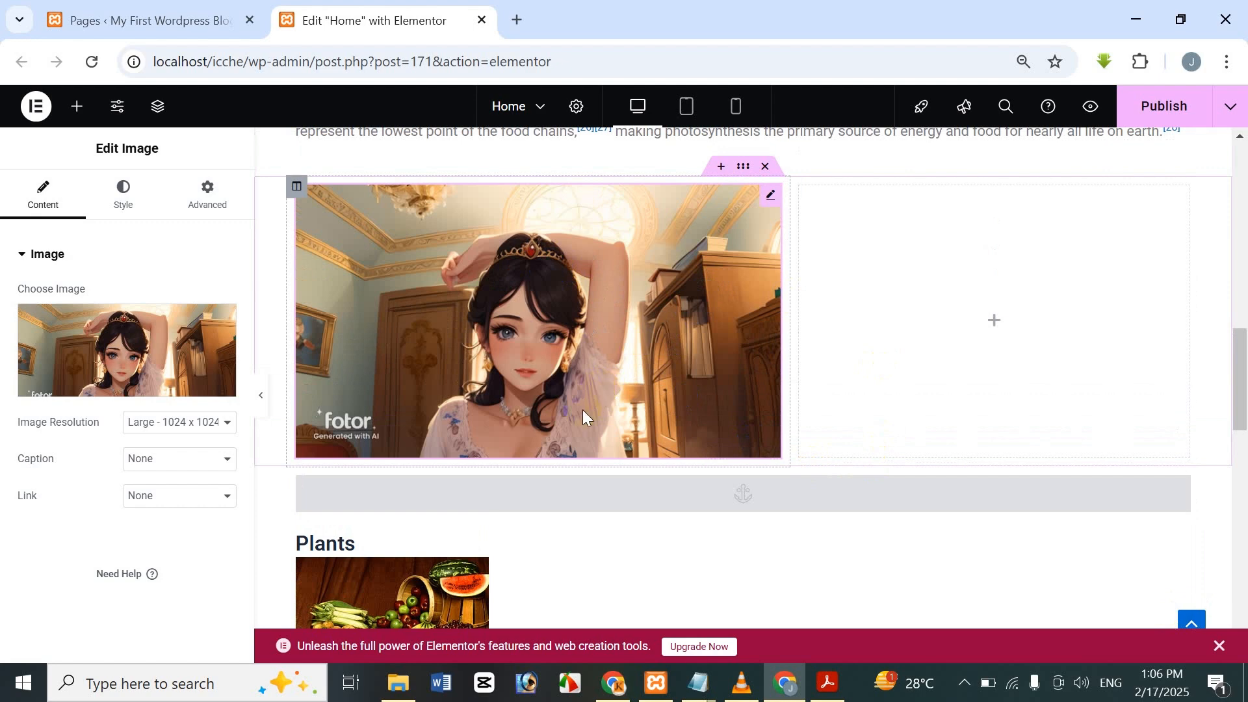
pyautogui.click(919, 278)
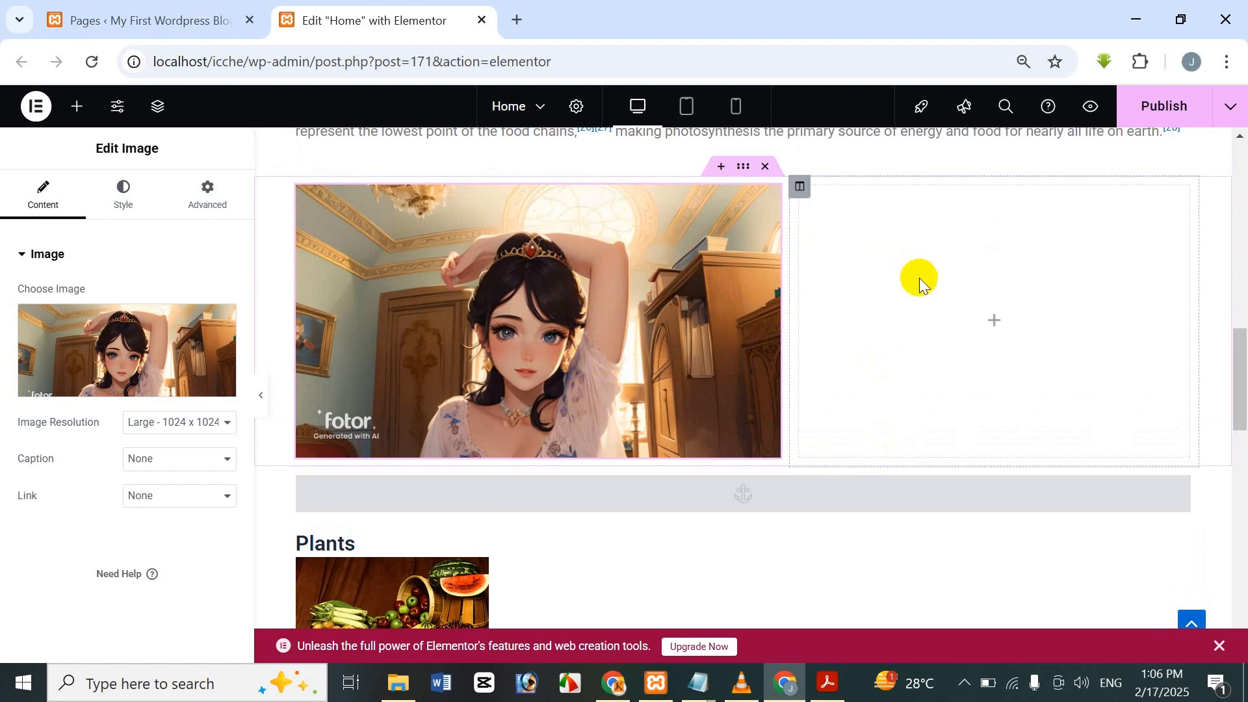
pyautogui.click(979, 303)
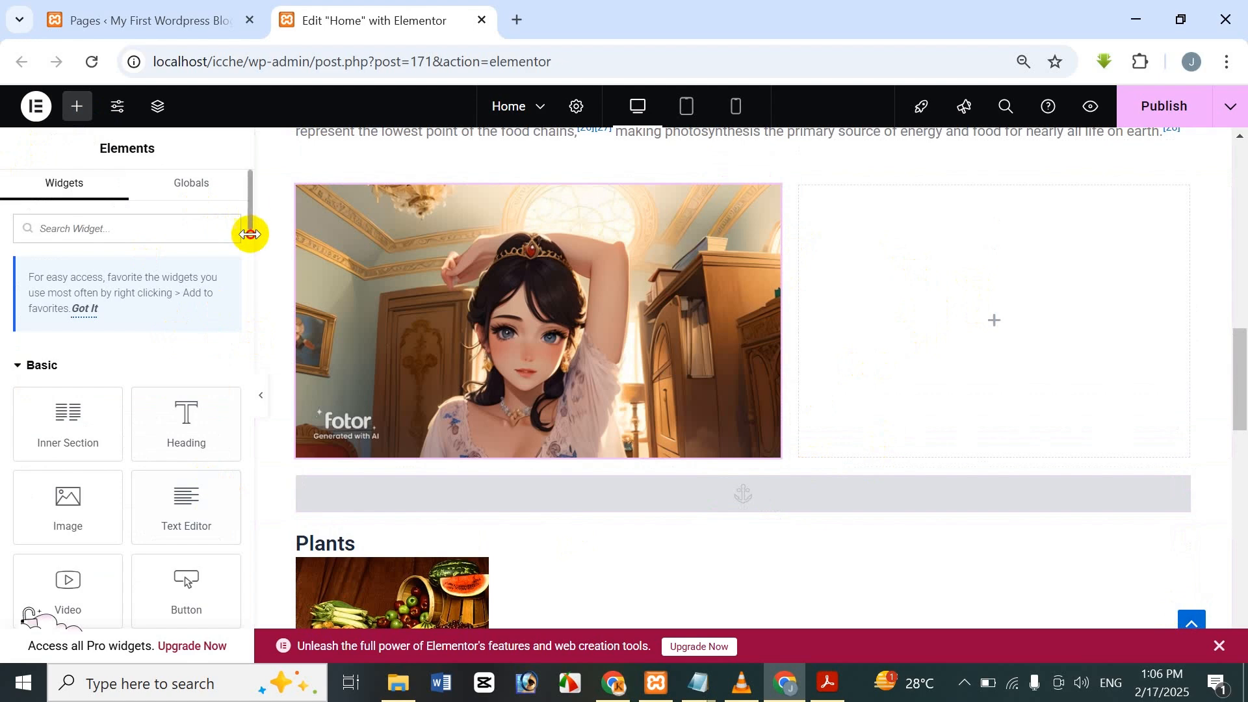
pyautogui.moveTo(250, 234); pyautogui.dragTo(252, 557)
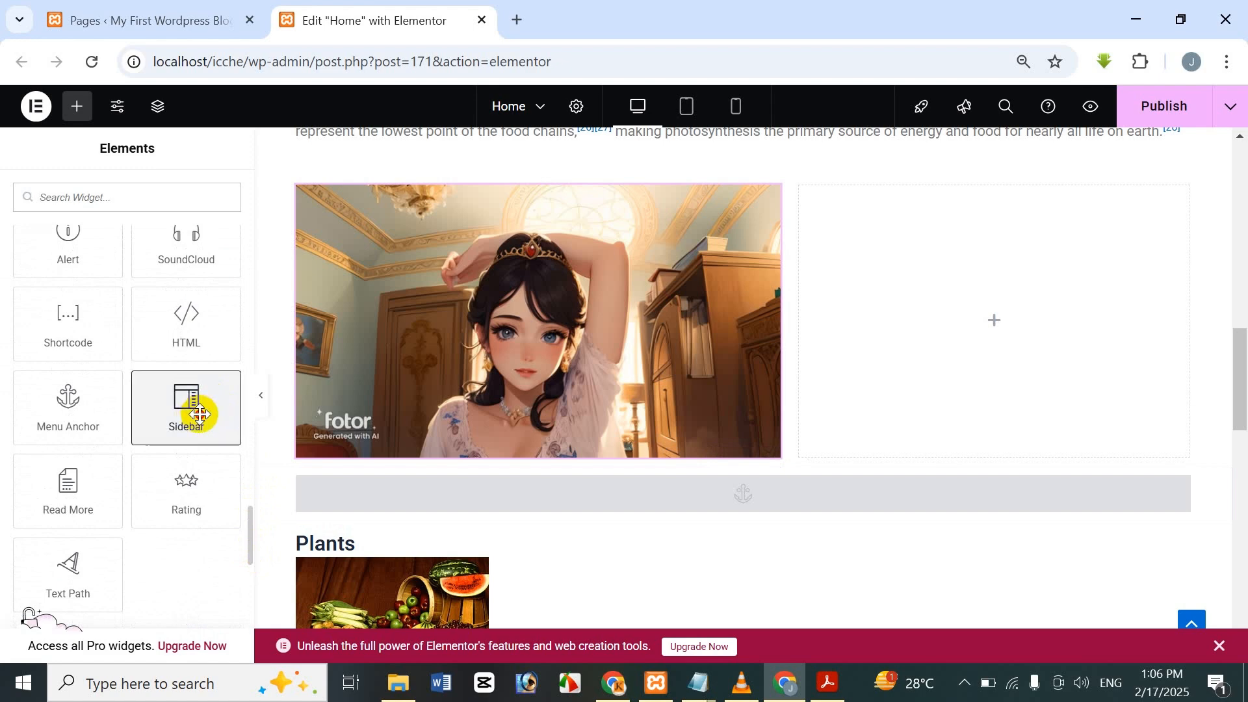
pyautogui.moveTo(199, 414); pyautogui.dragTo(1071, 308)
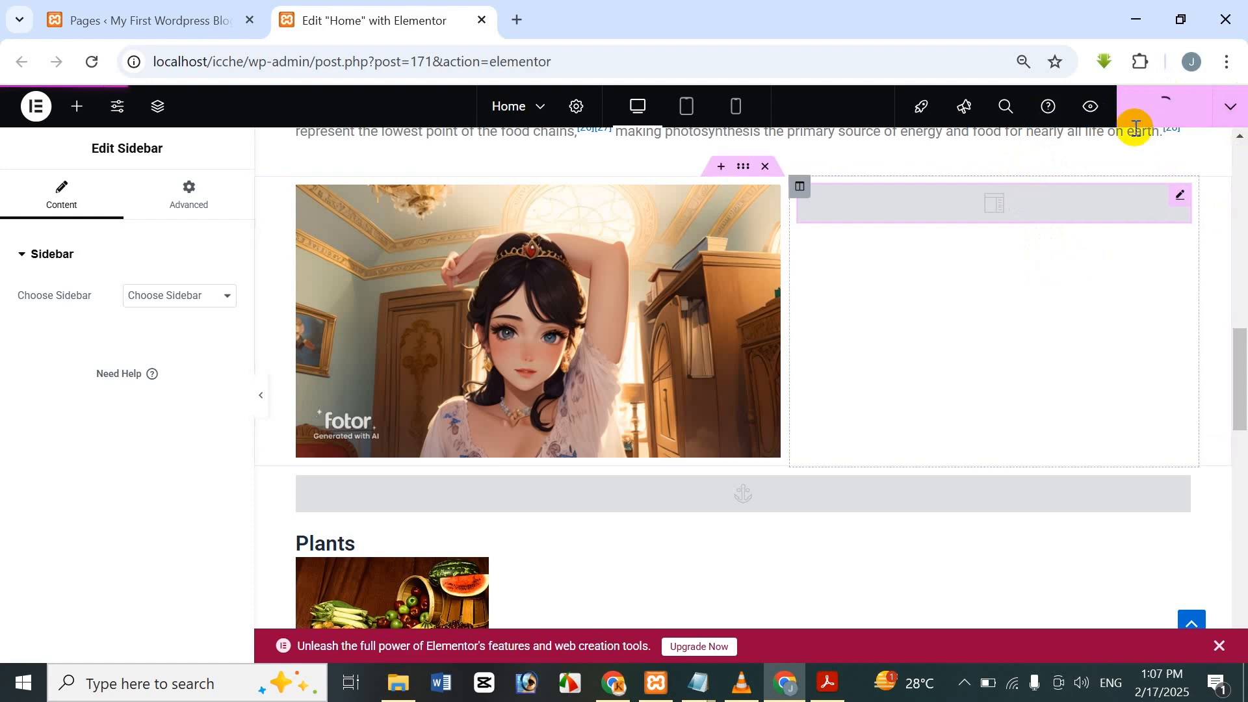
# View the published Home page in a new tab, scrolled down to the image section.
pyautogui.click(1230, 107)
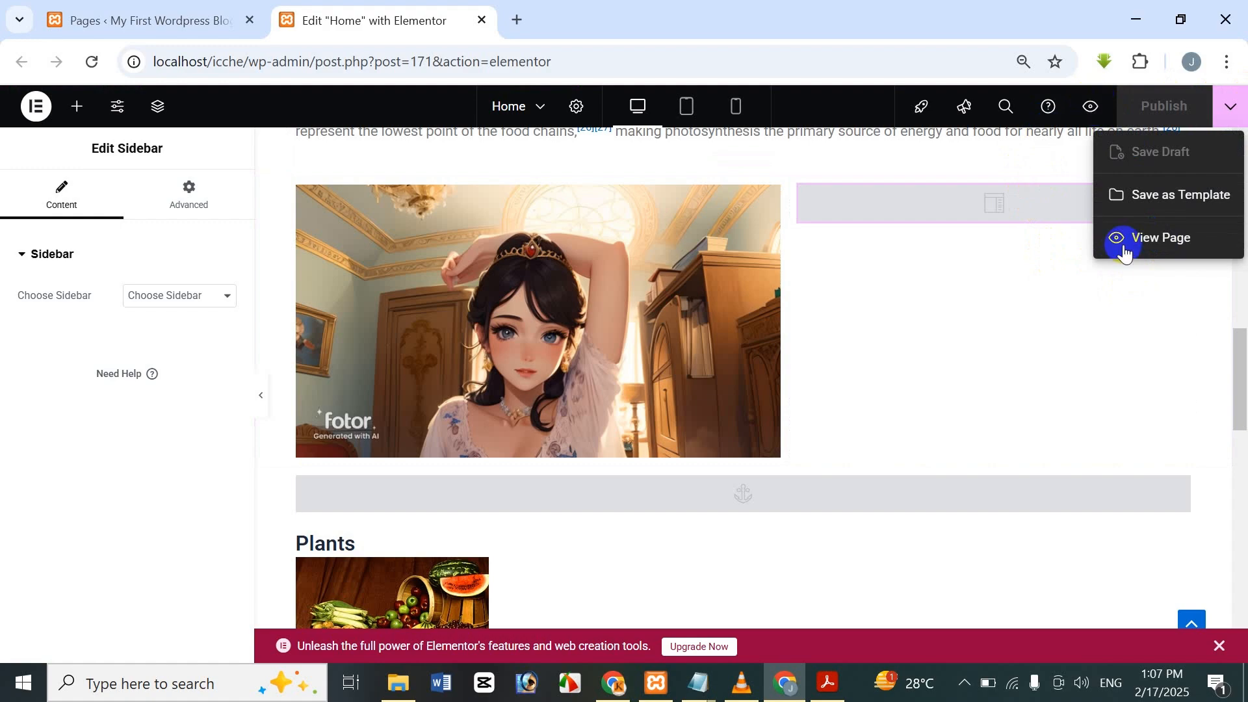
pyautogui.click(1167, 240)
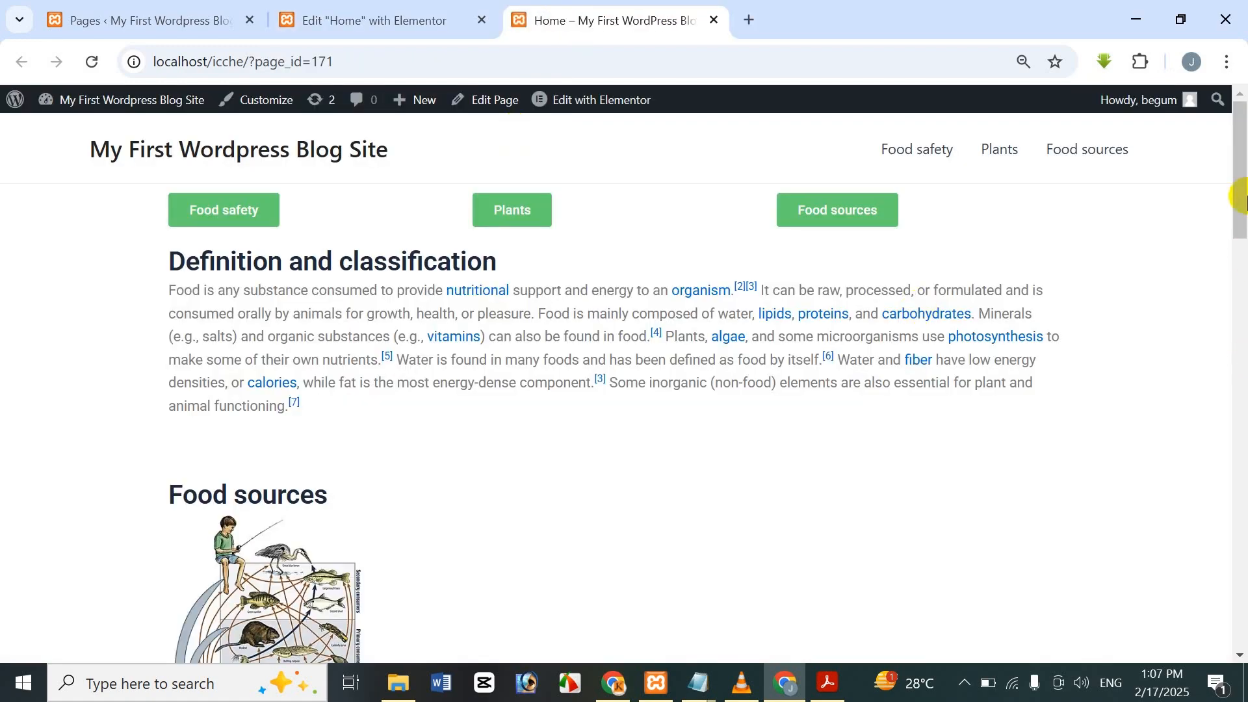
pyautogui.moveTo(1243, 195); pyautogui.dragTo(1241, 385)
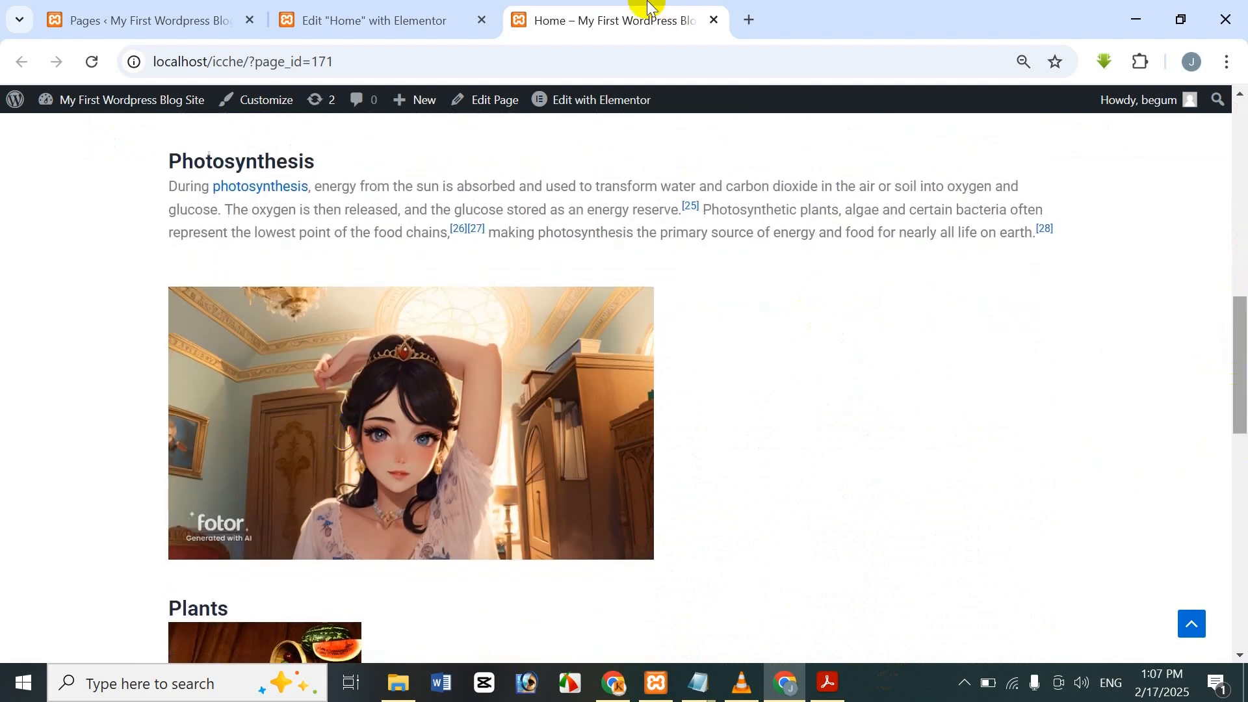
# Set the Sidebar widget's Choose Sidebar to Main Sidebar.
pyautogui.click(337, 13)
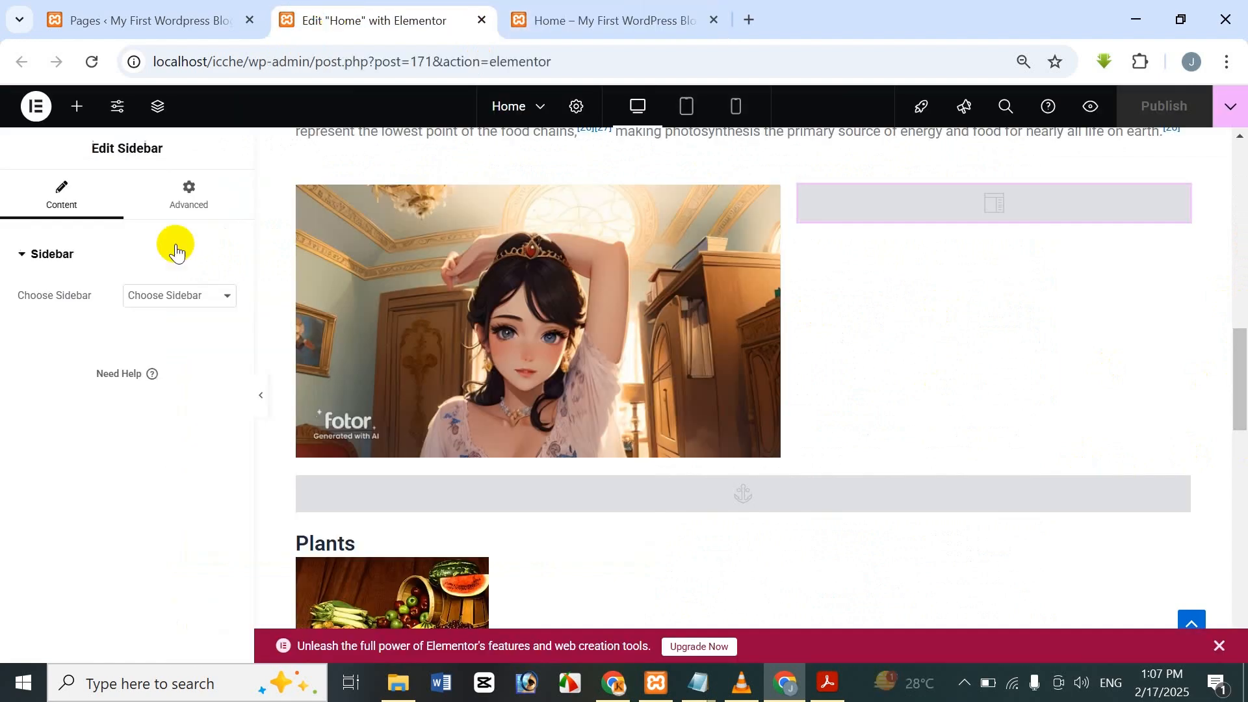
pyautogui.click(144, 294)
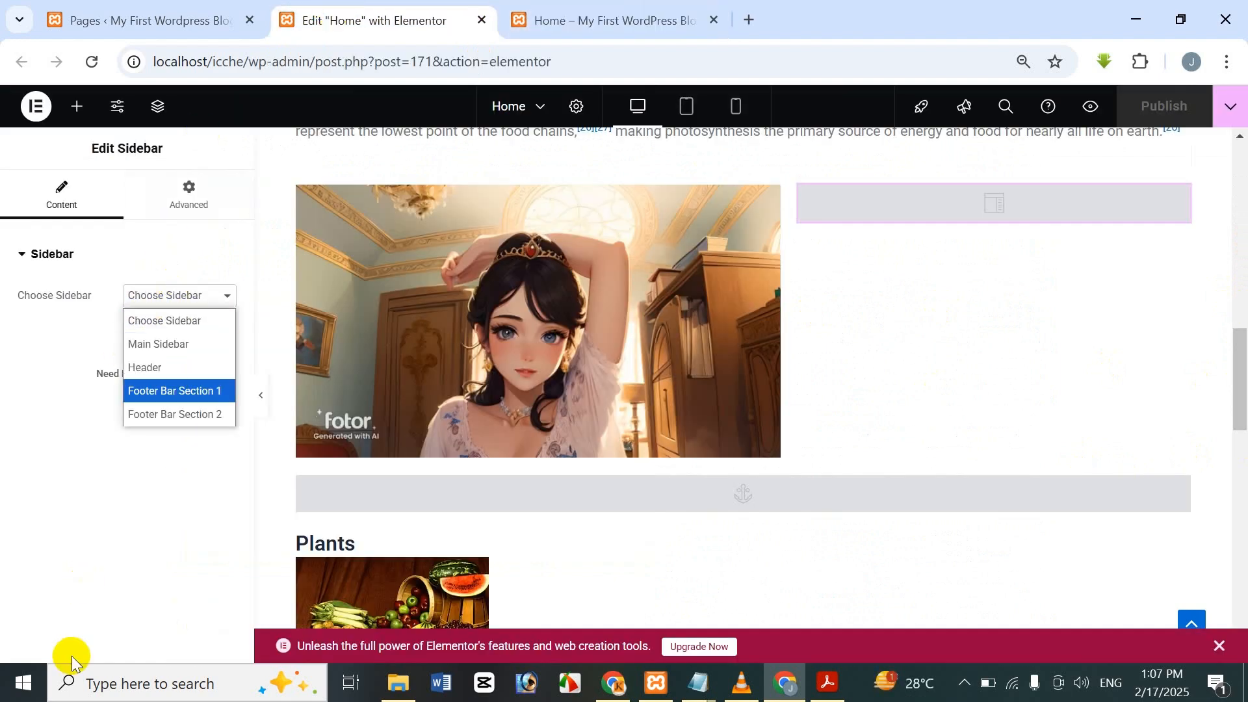
pyautogui.click(202, 347)
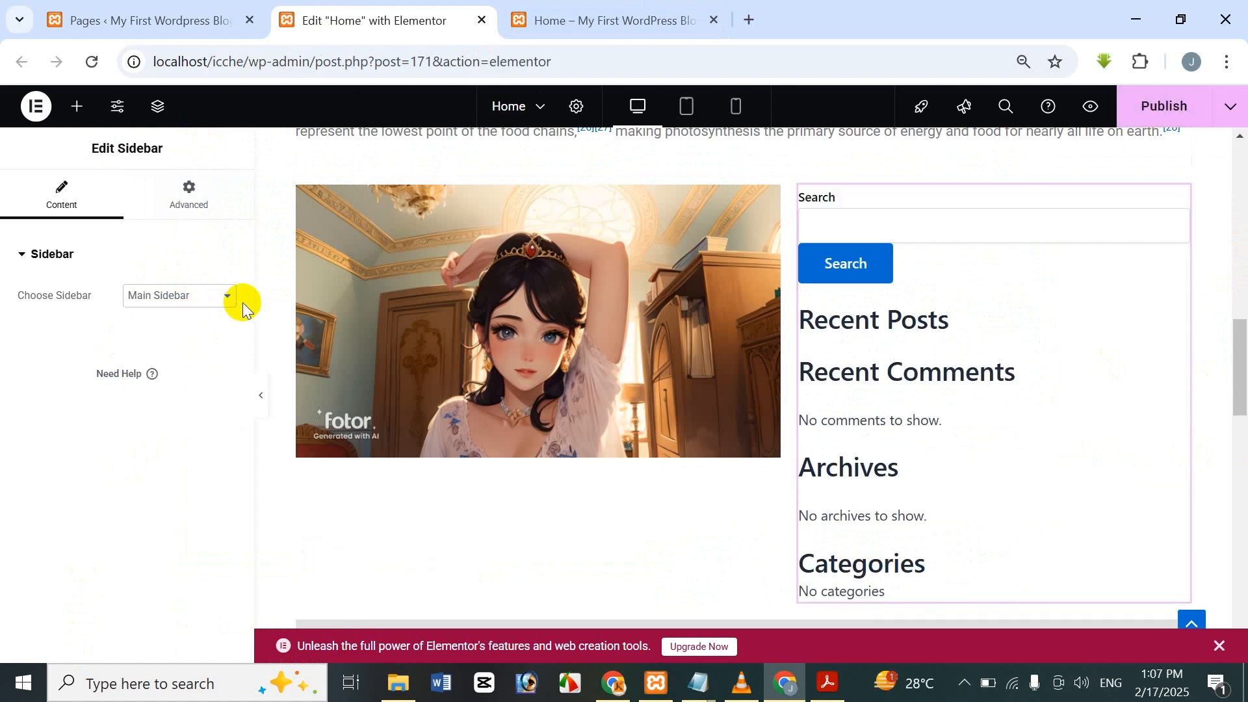
pyautogui.scroll(-3, 1079, 476)
pyautogui.scroll(3, 1077, 471)
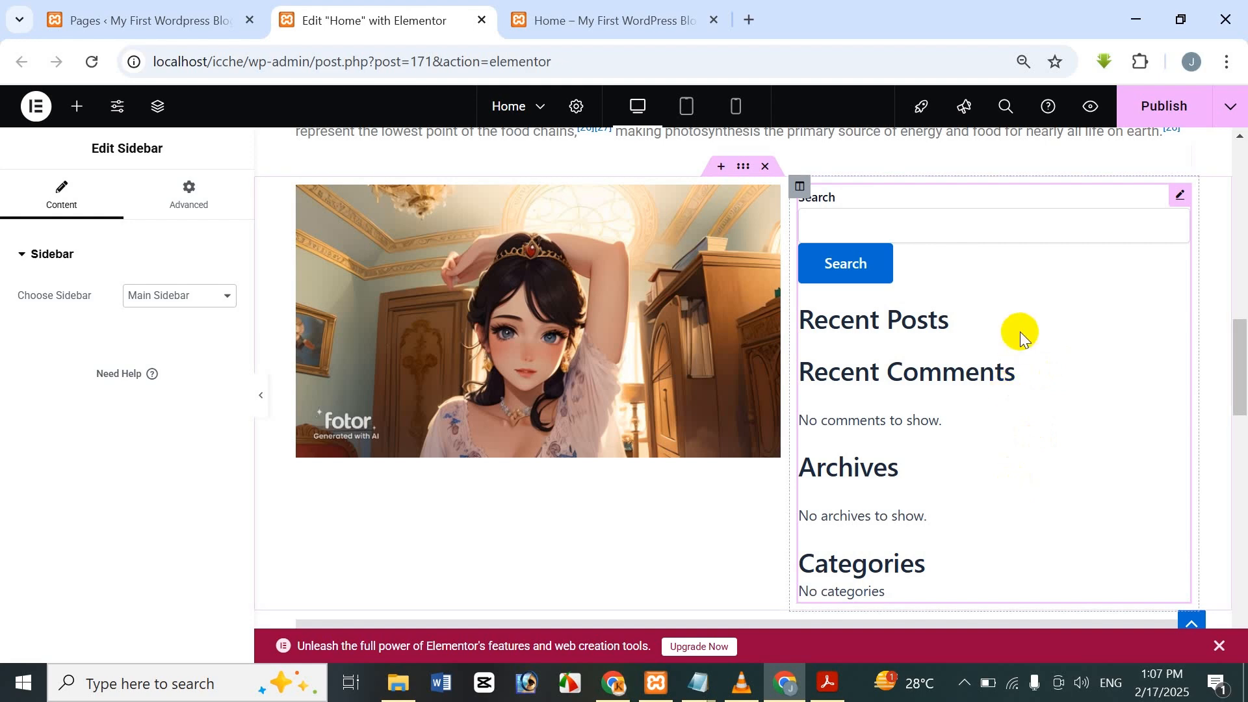
# Publish the page and check the Main Sidebar content on the live Home page.
pyautogui.click(1189, 106)
pyautogui.click(657, 20)
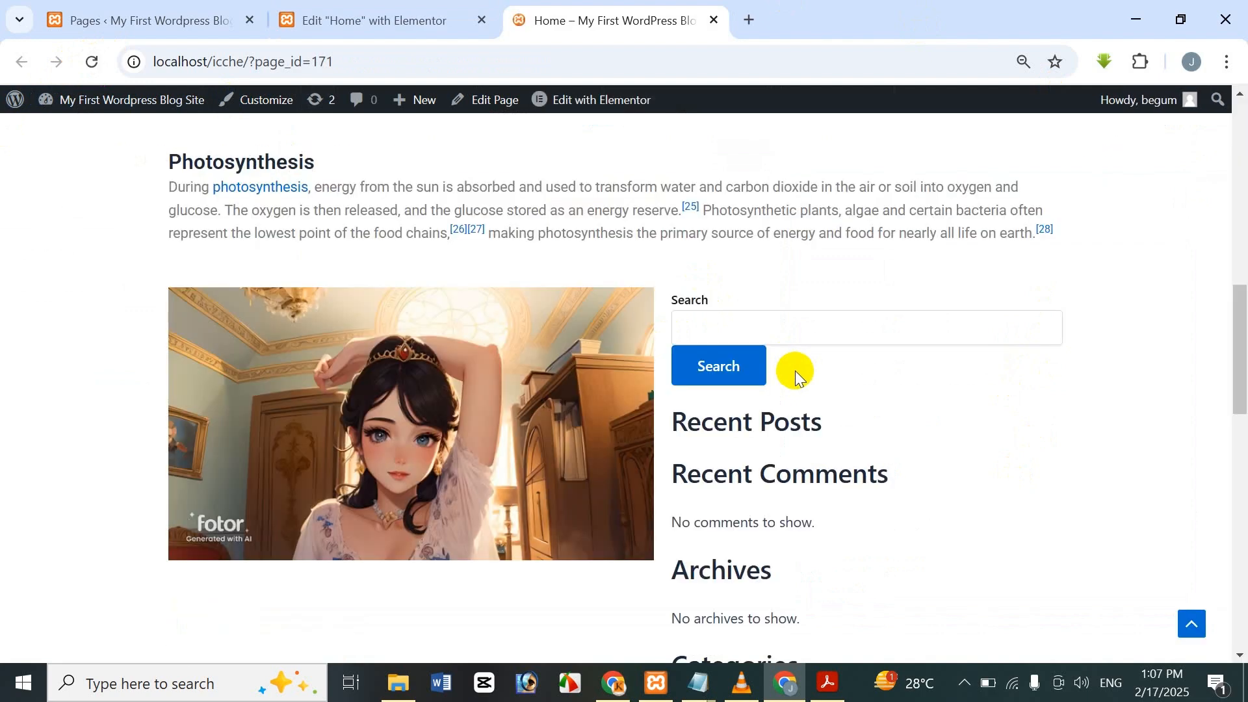
pyautogui.moveTo(1242, 340); pyautogui.dragTo(1170, 398)
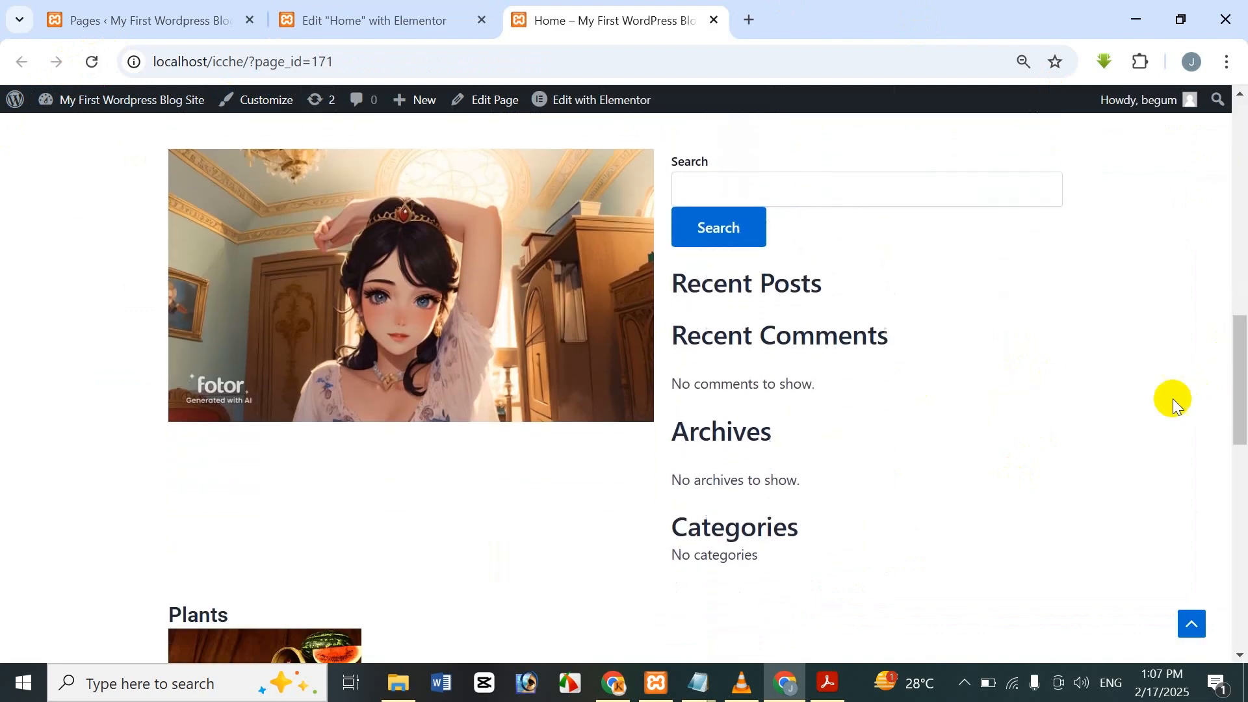
pyautogui.click(390, 13)
pyautogui.click(215, 302)
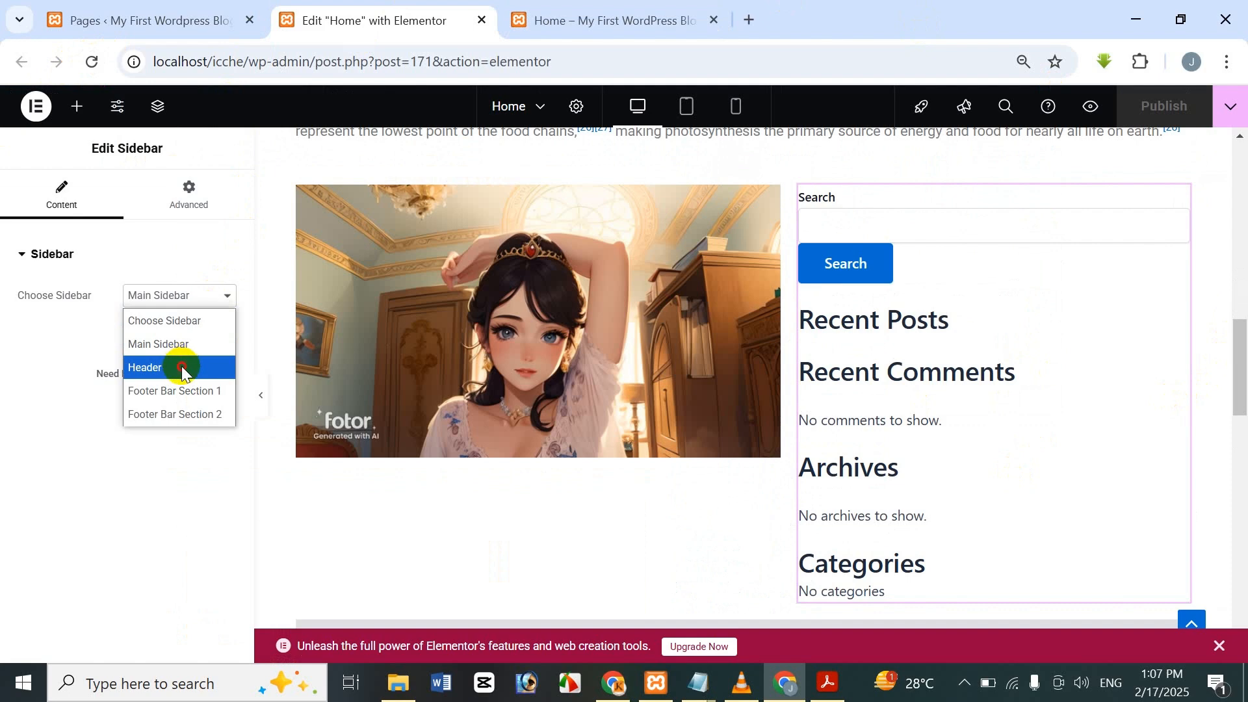
# Try the Header, Footer Bar Section 1 and Footer Bar Section 2 sidebars in the widget.
pyautogui.click(181, 365)
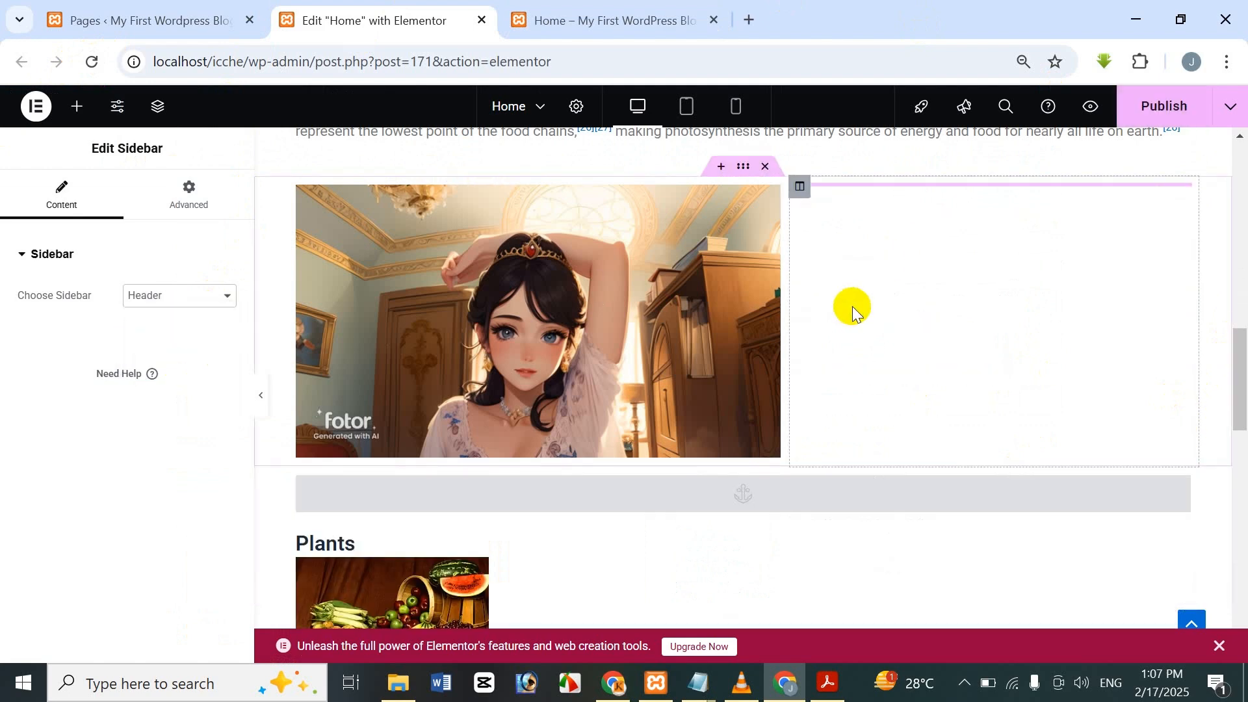
pyautogui.click(145, 301)
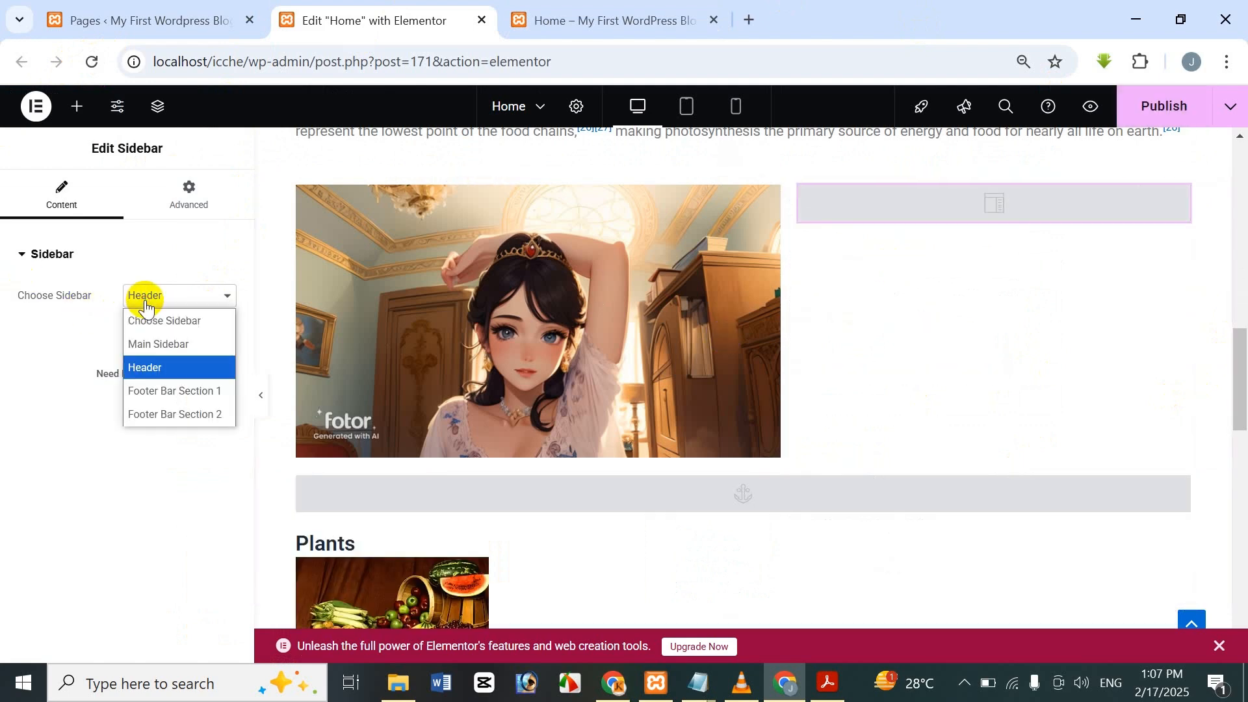
pyautogui.click(152, 390)
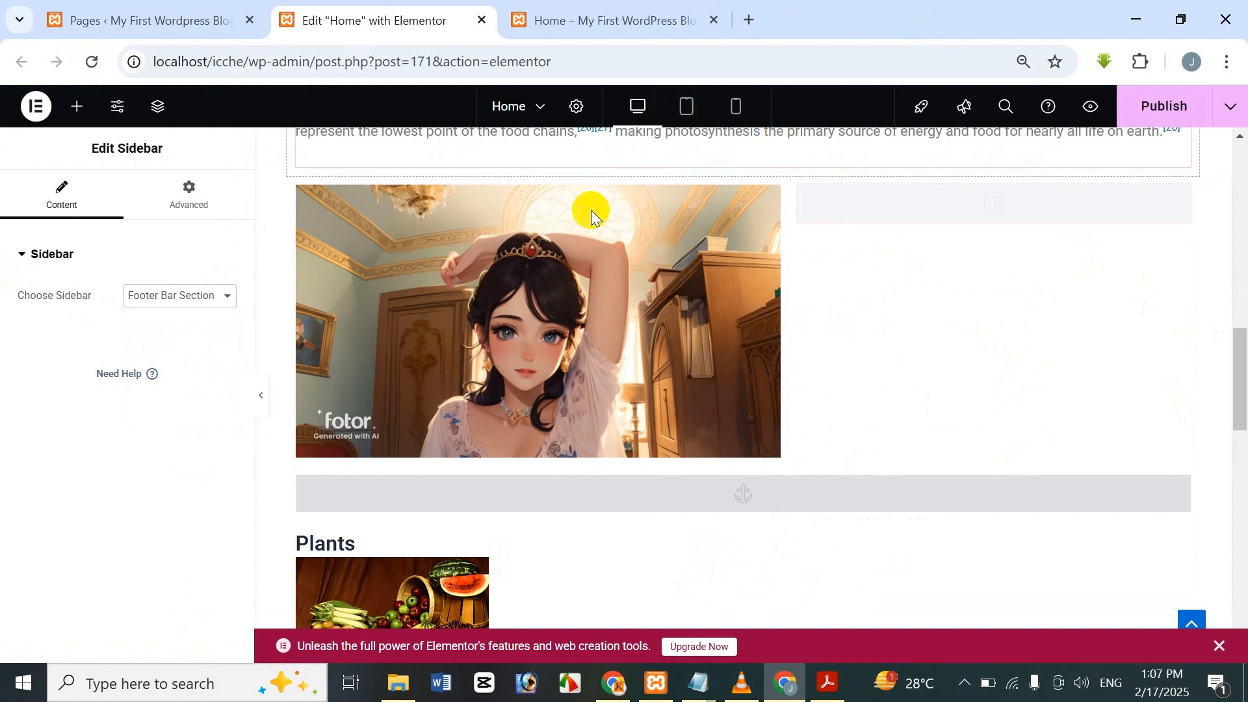
pyautogui.click(222, 300)
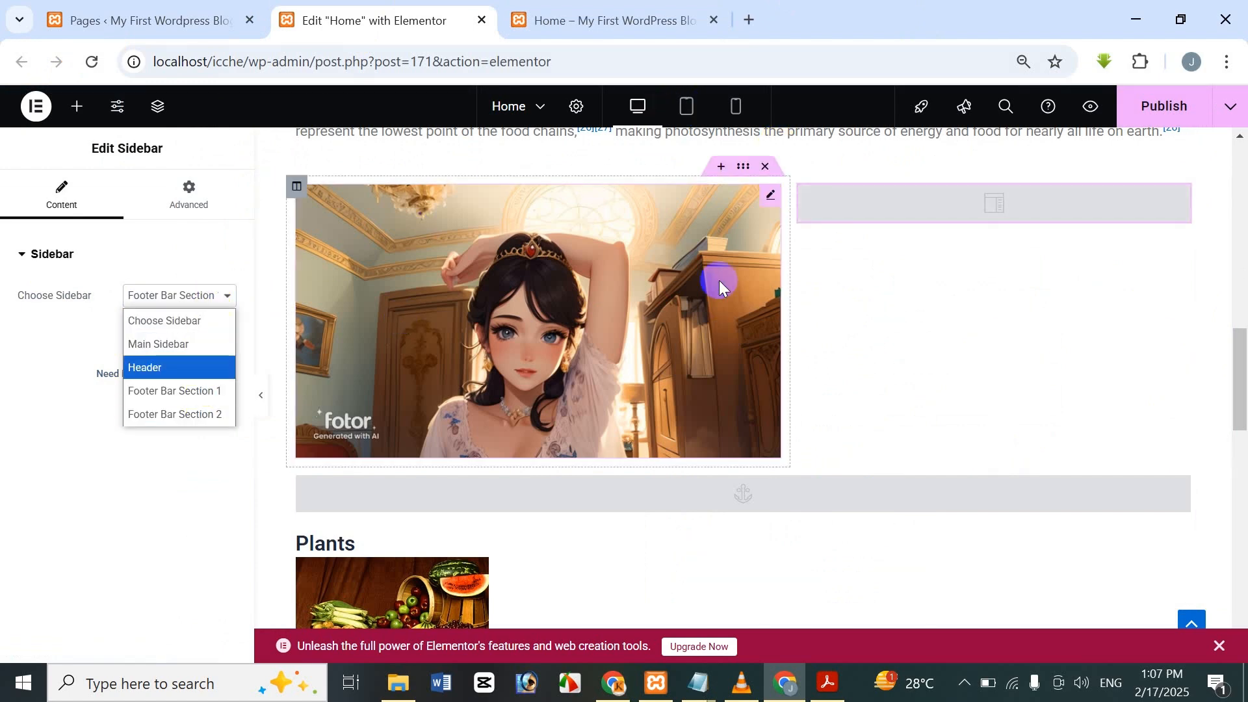
pyautogui.click(141, 422)
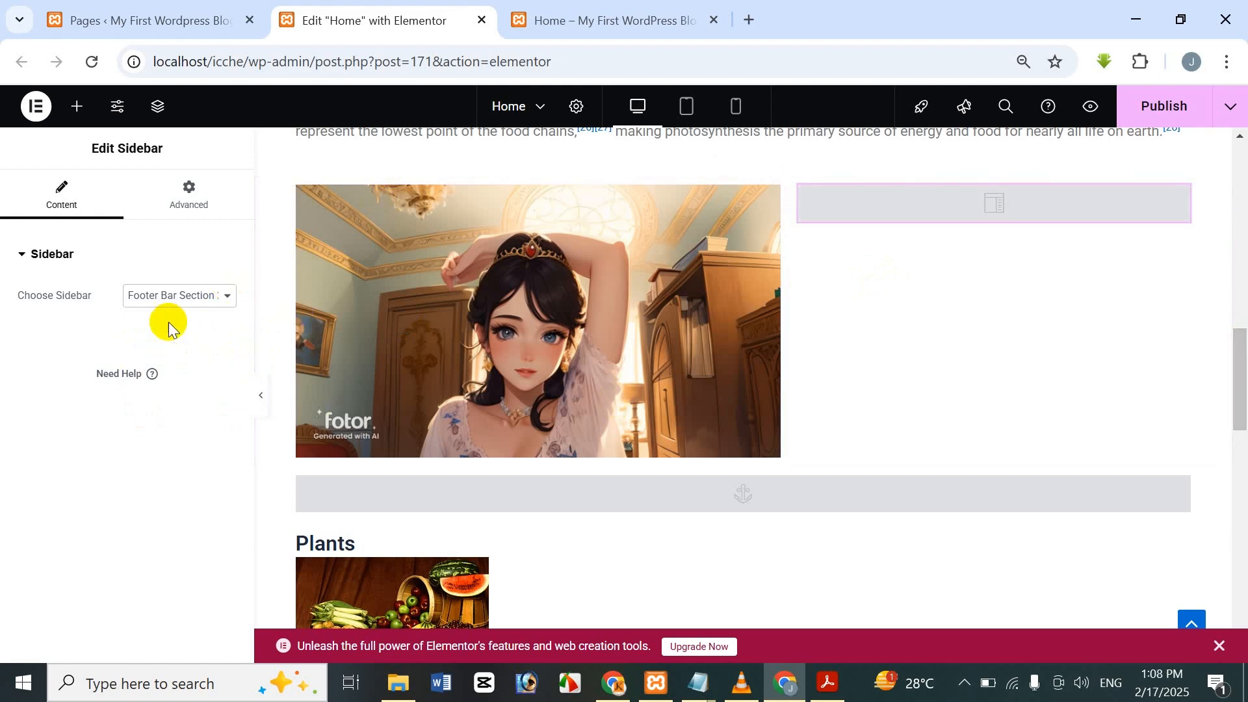
# Switch the widget back to Main Sidebar and look at the live Home page.
pyautogui.click(130, 304)
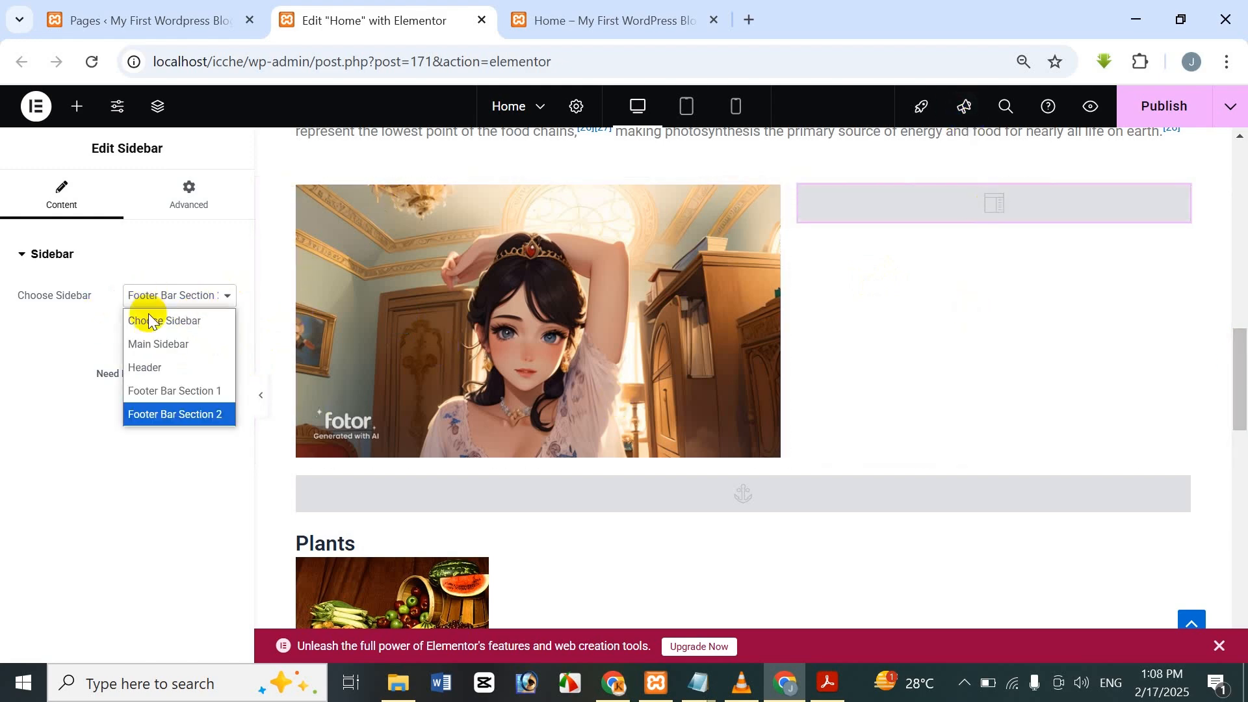
pyautogui.click(153, 345)
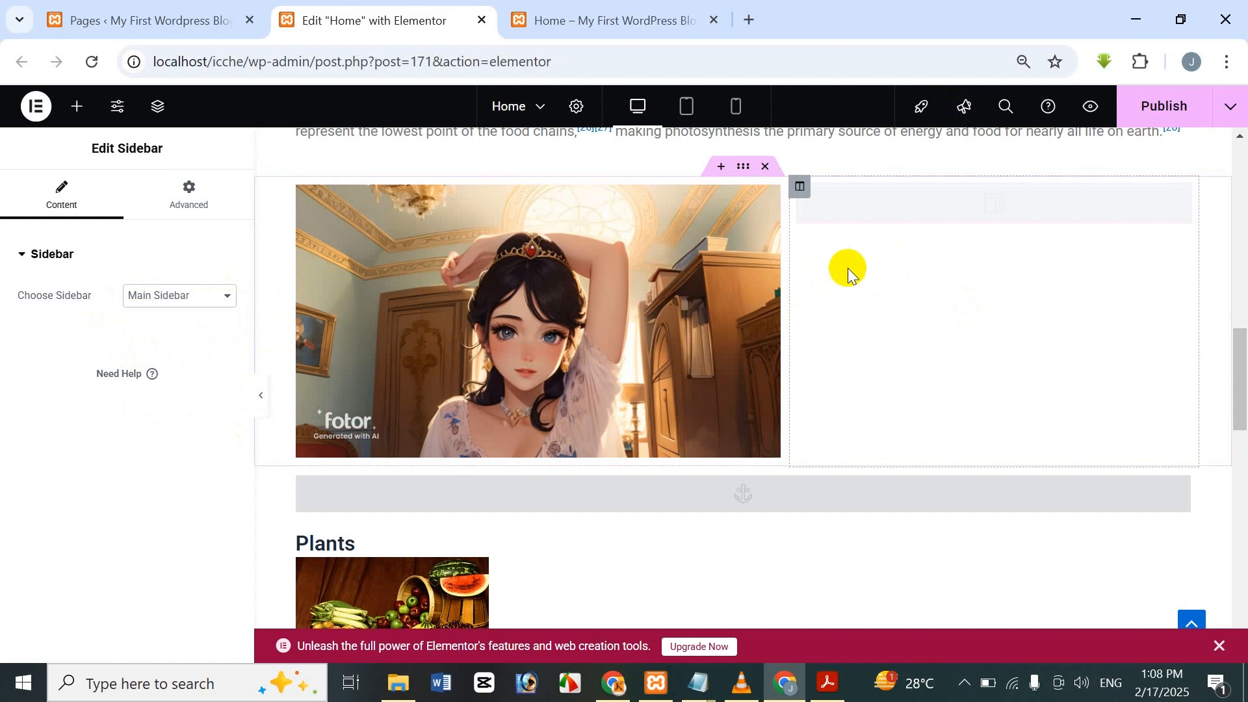
pyautogui.click(611, 16)
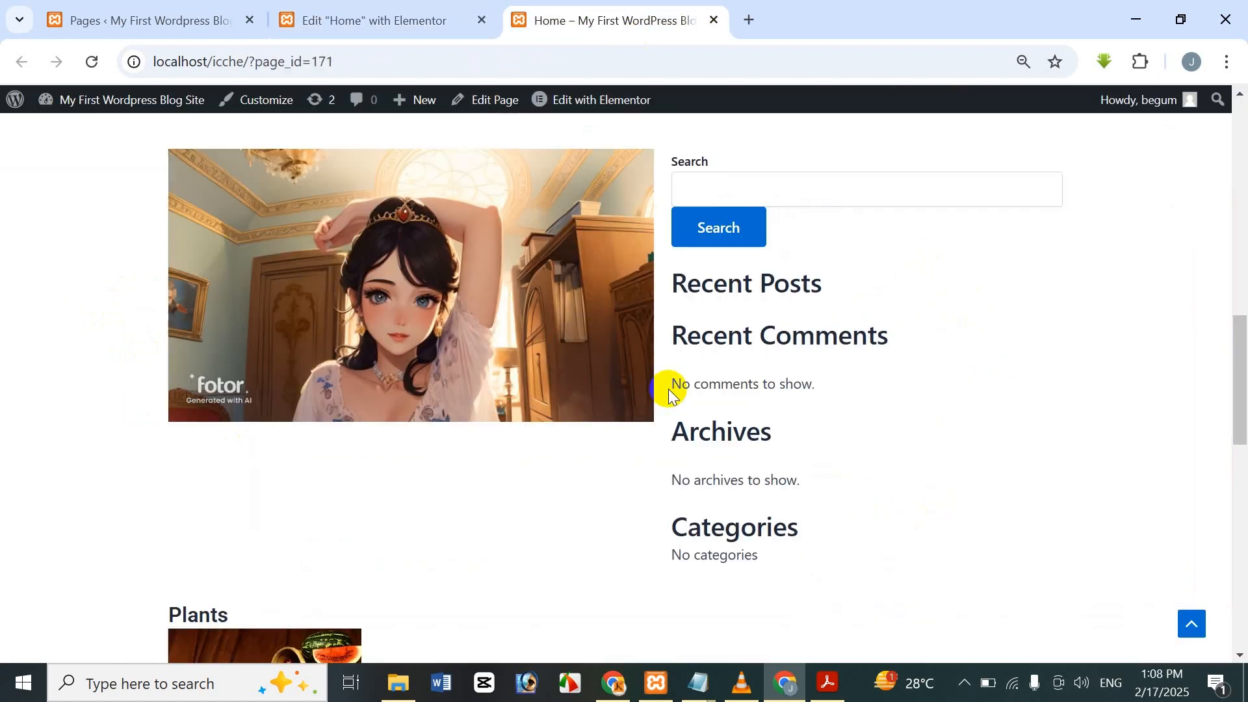
pyautogui.click(416, 16)
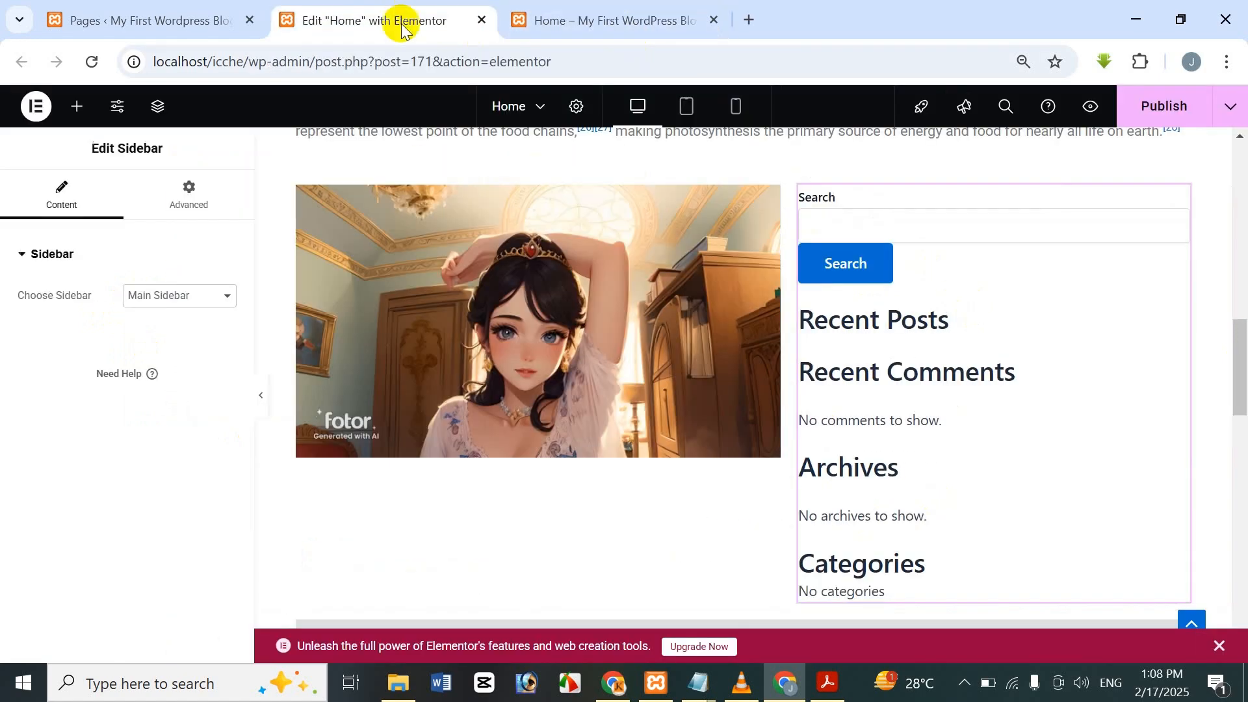
# Confirm Main Sidebar as the chosen sidebar and publish the Home page again.
pyautogui.click(195, 298)
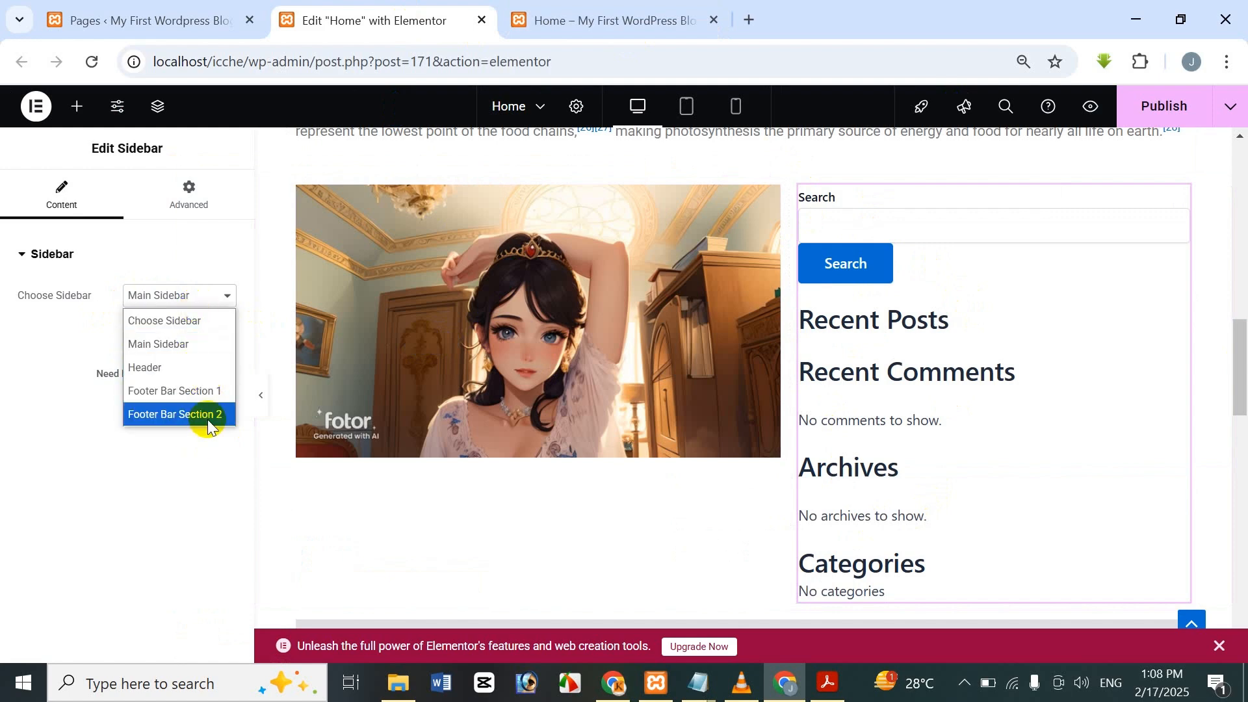
pyautogui.click(112, 494)
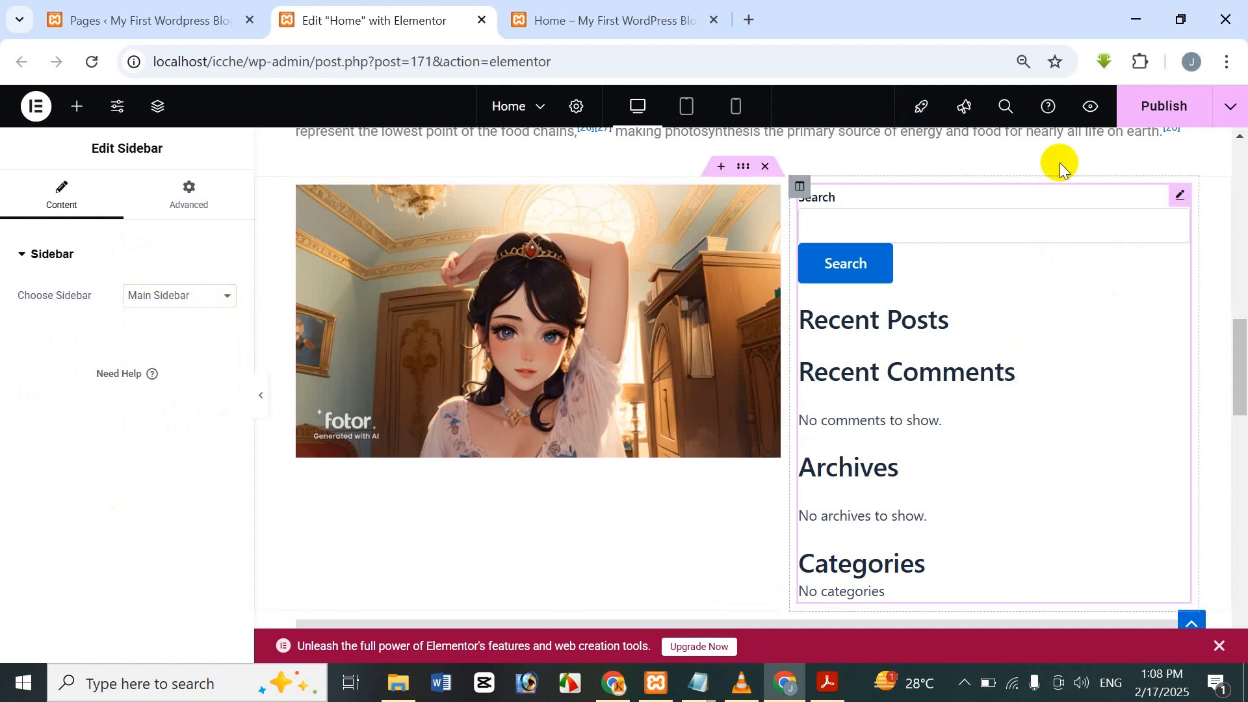
pyautogui.scroll(-2, 998, 342)
pyautogui.scroll(3, 987, 335)
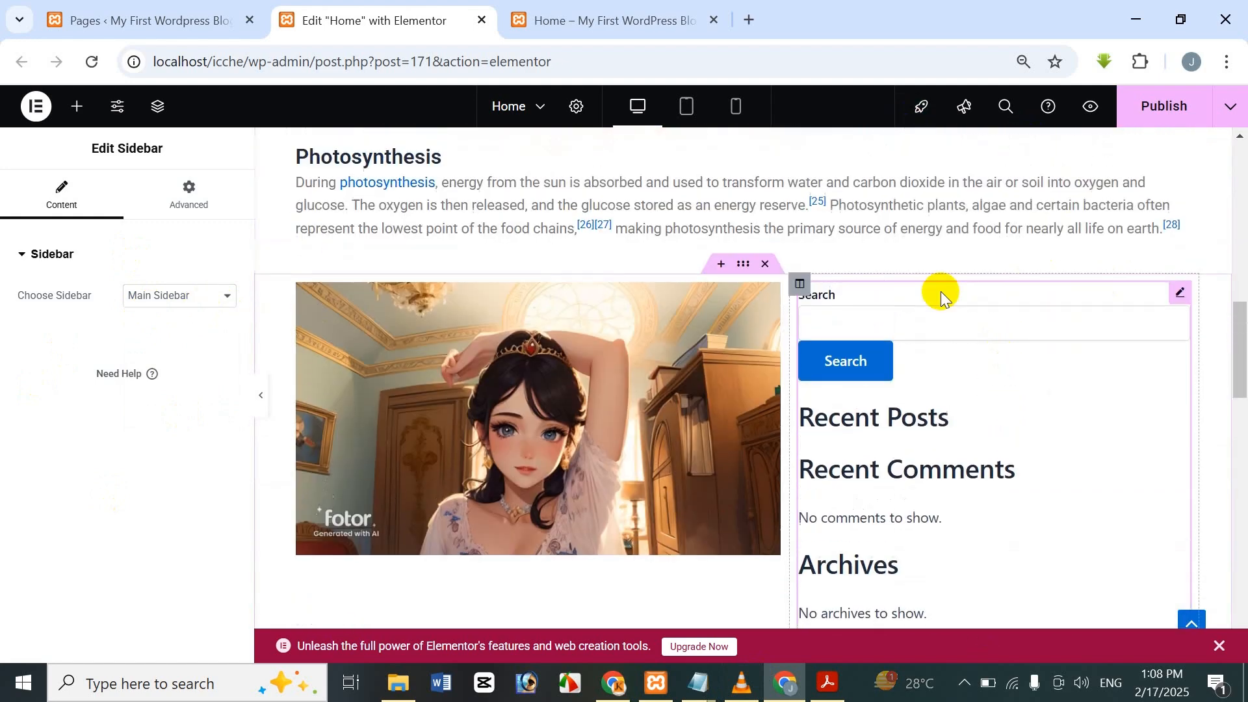
pyautogui.scroll(-1, 625, 358)
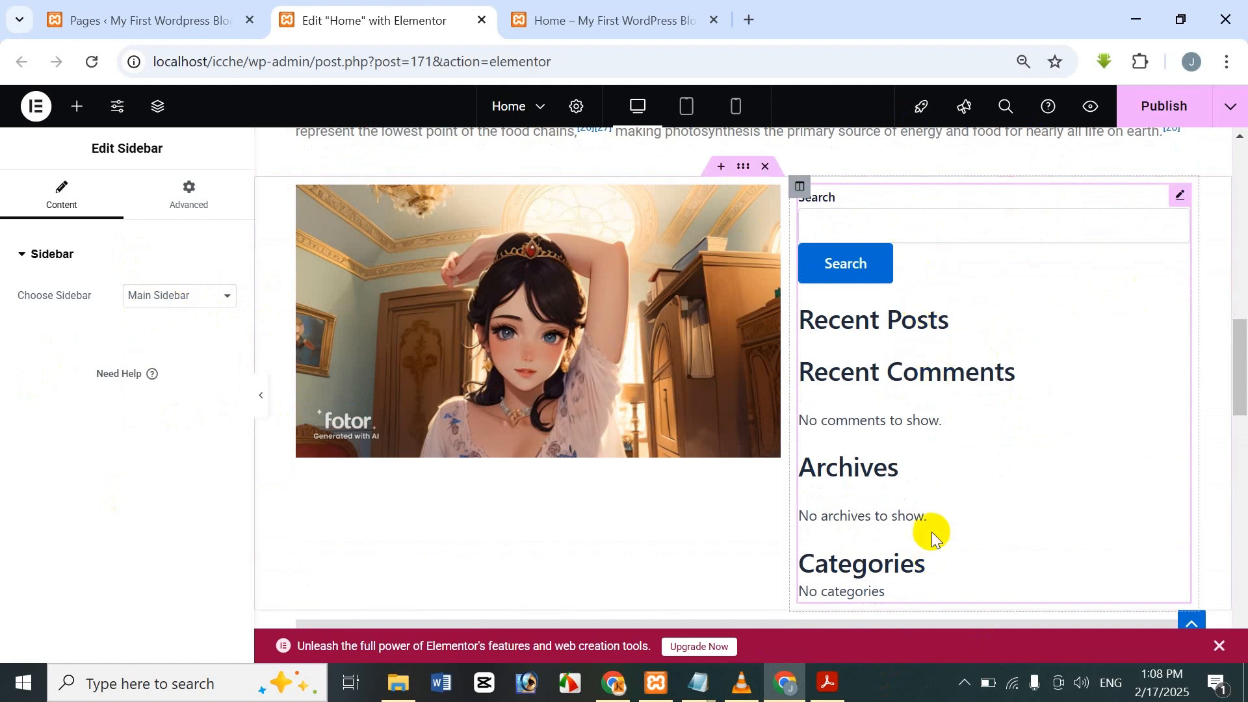
pyautogui.click(139, 296)
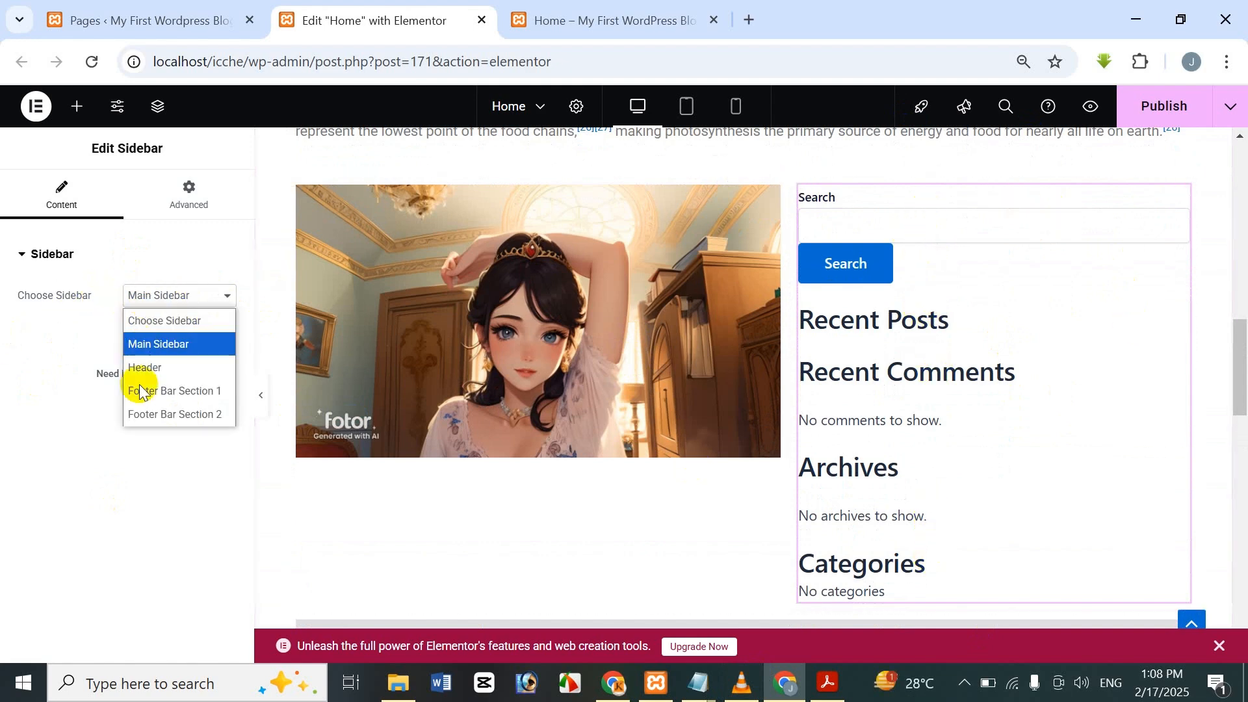
pyautogui.click(48, 364)
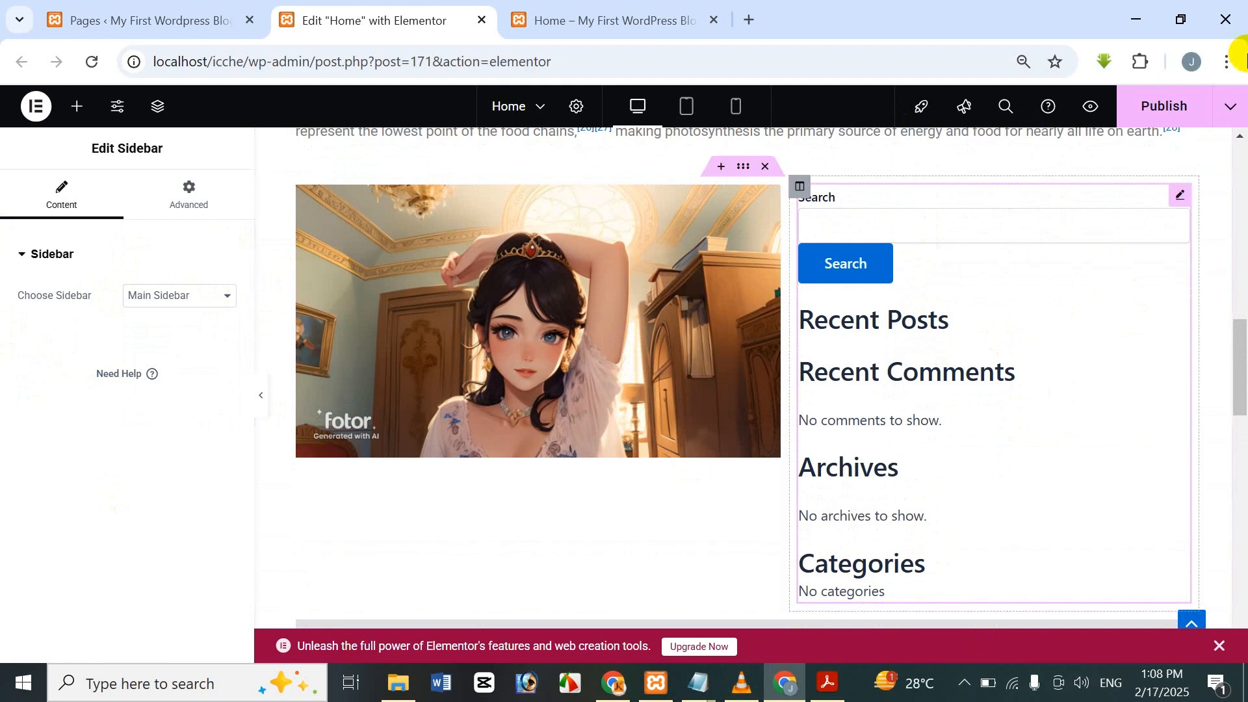
pyautogui.click(1202, 103)
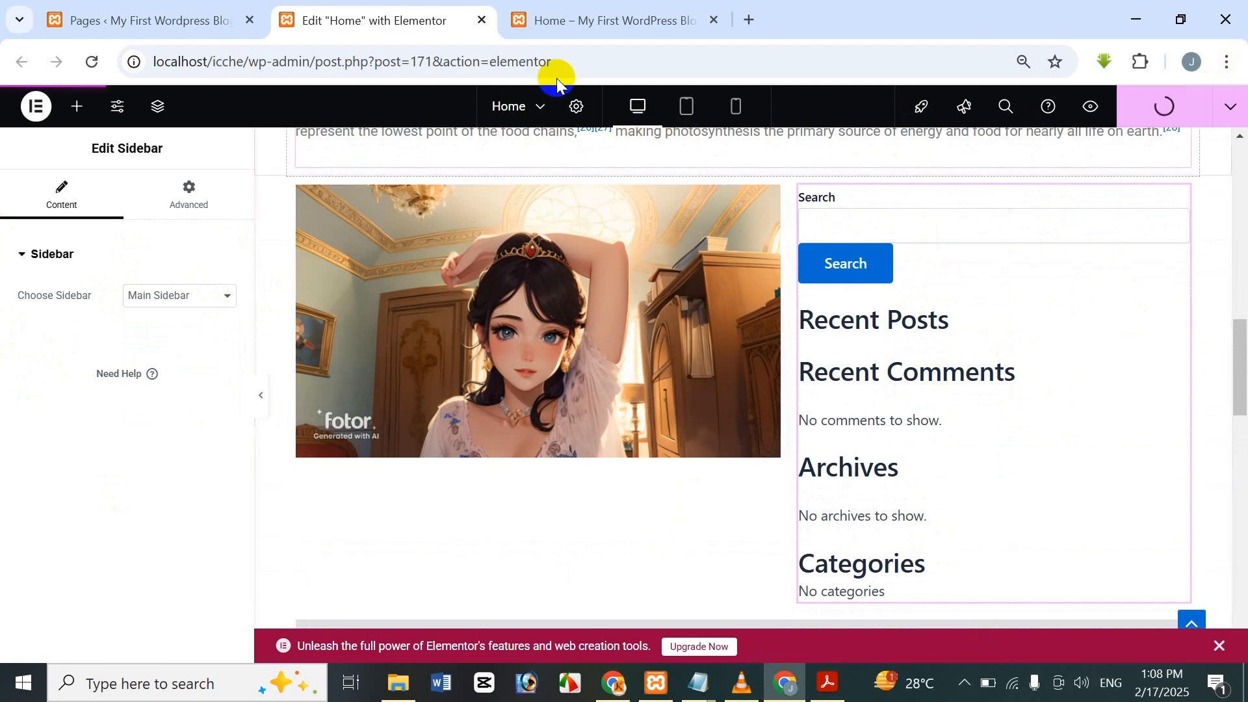
pyautogui.click(160, 9)
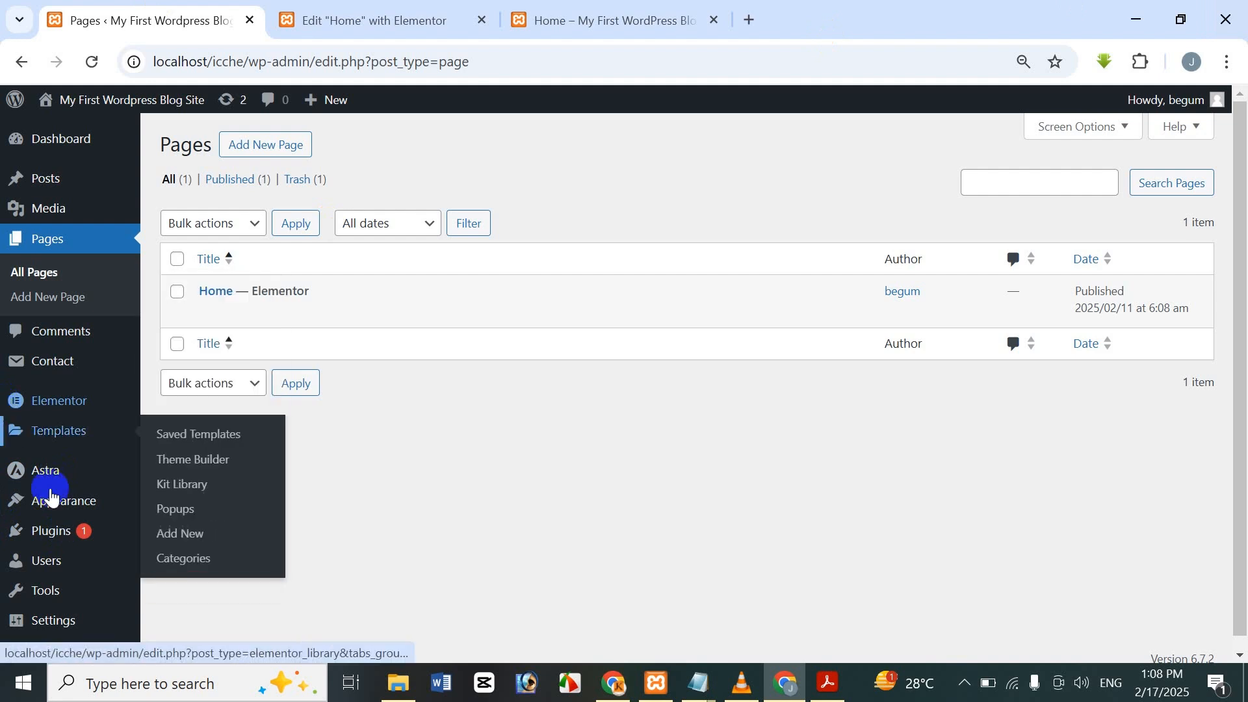
pyautogui.moveTo(66, 511)
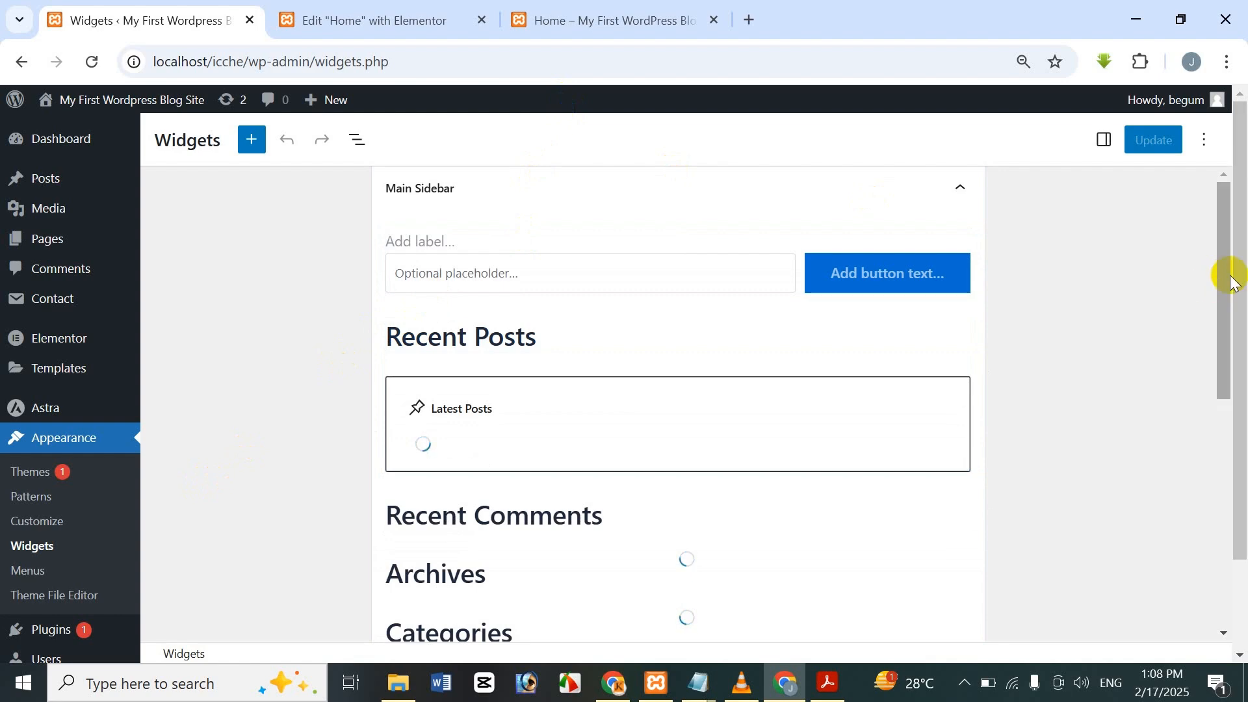
pyautogui.moveTo(1228, 274); pyautogui.dragTo(1208, 361)
pyautogui.click(517, 16)
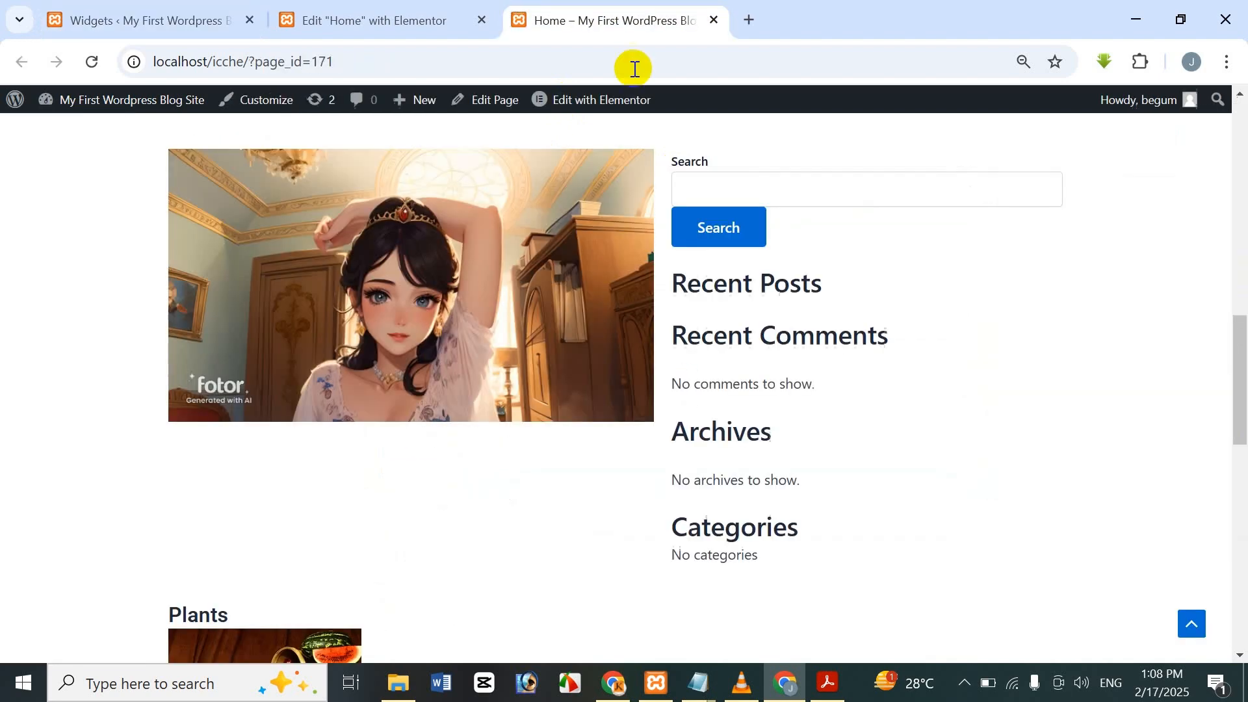
pyautogui.click(208, 12)
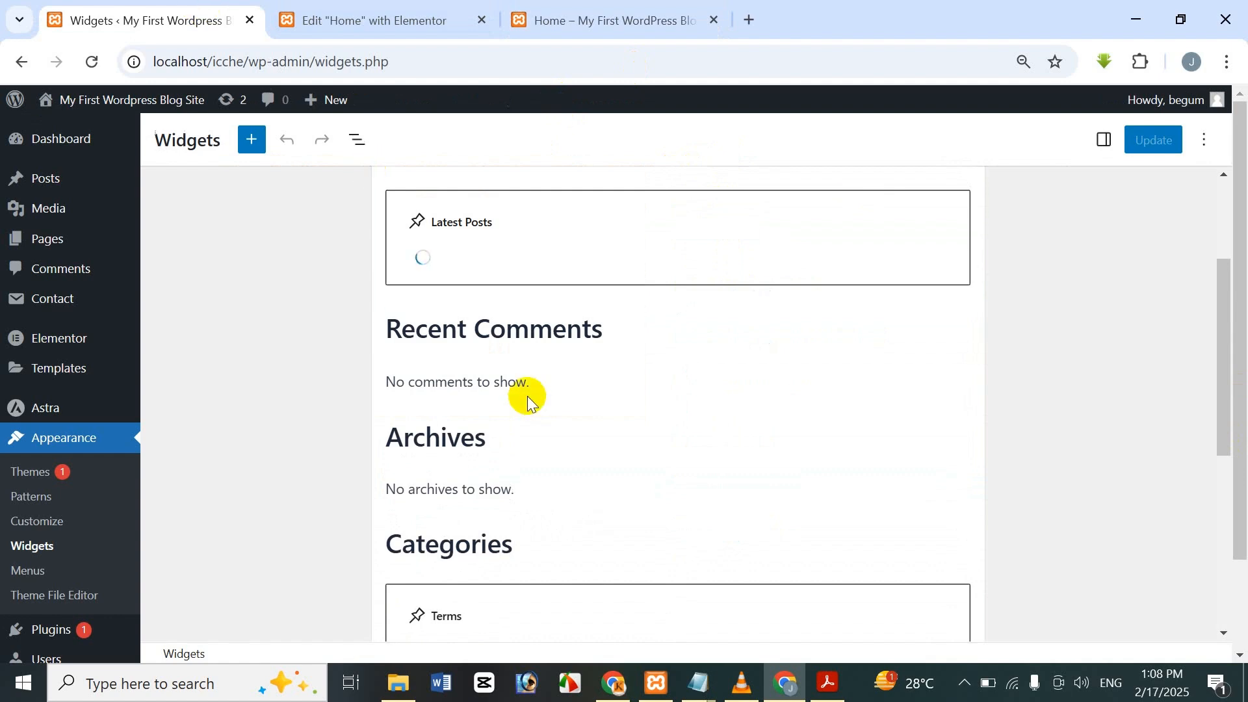
pyautogui.scroll(1, 528, 364)
pyautogui.scroll(-2, 650, 397)
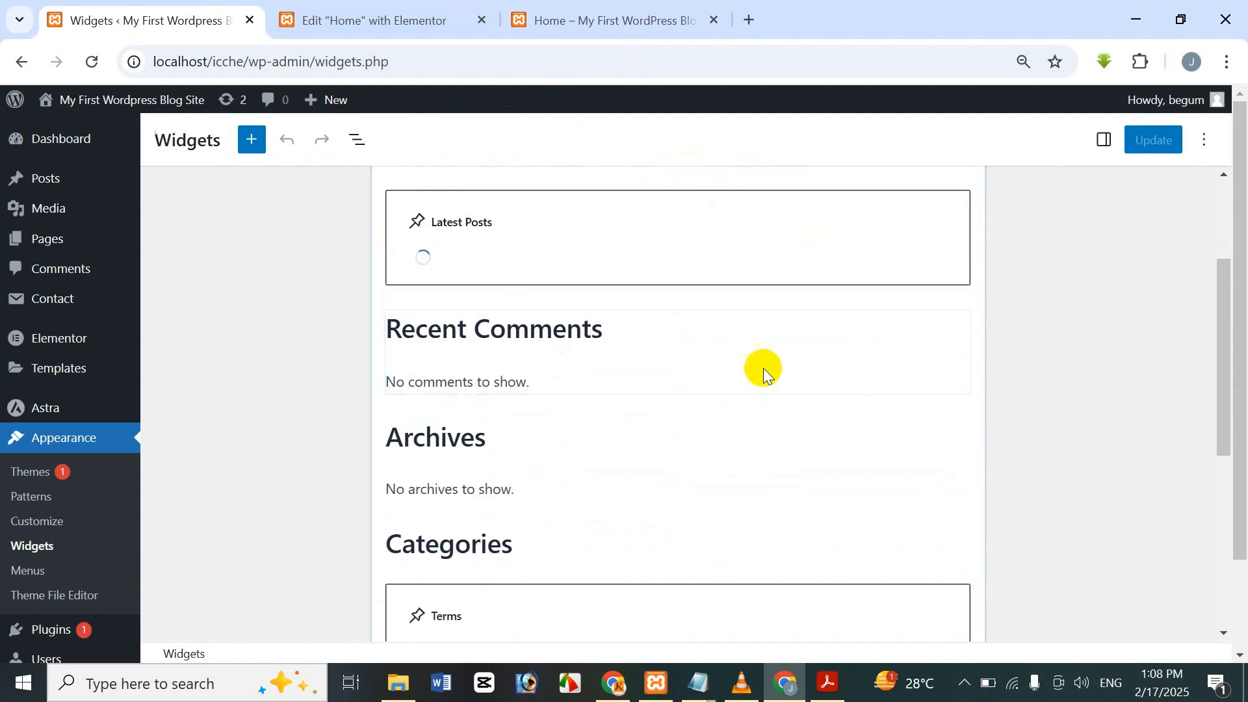
pyautogui.scroll(-5, 593, 390)
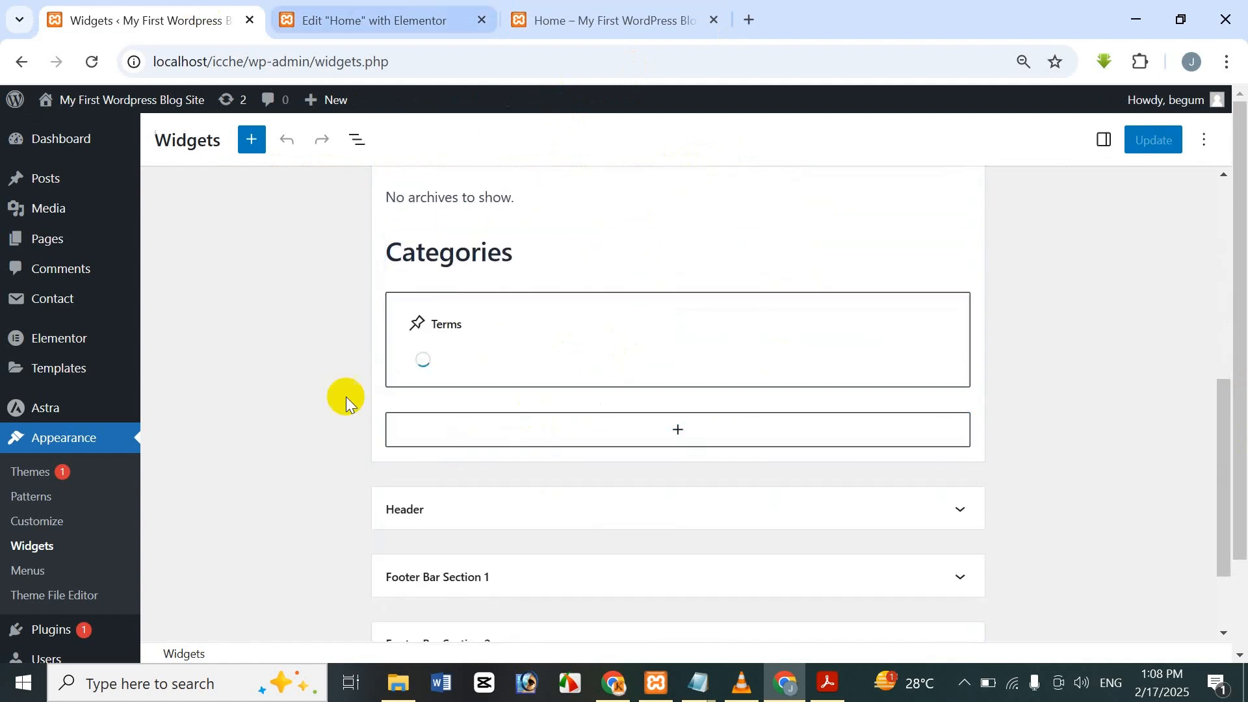
pyautogui.scroll(4, 494, 338)
# Set the Sidebar widget to the empty Header sidebar and bring up the Widgets page.
pyautogui.click(345, 14)
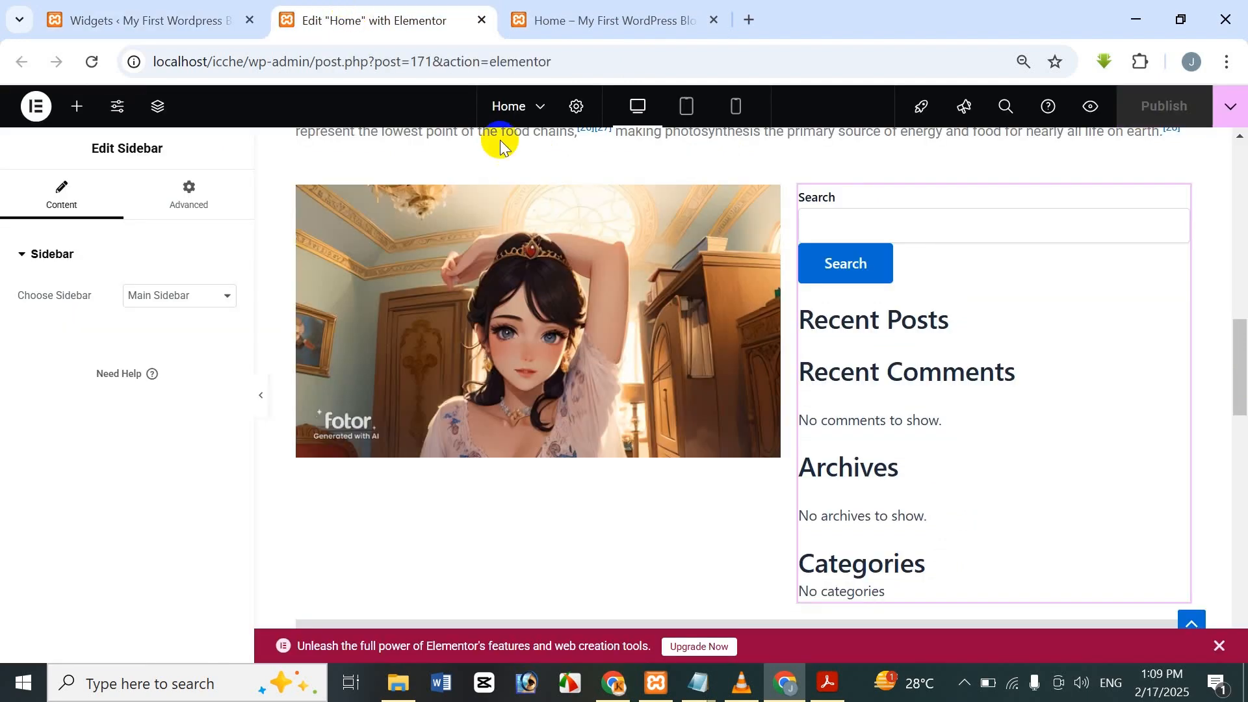
pyautogui.click(121, 21)
pyautogui.click(312, 21)
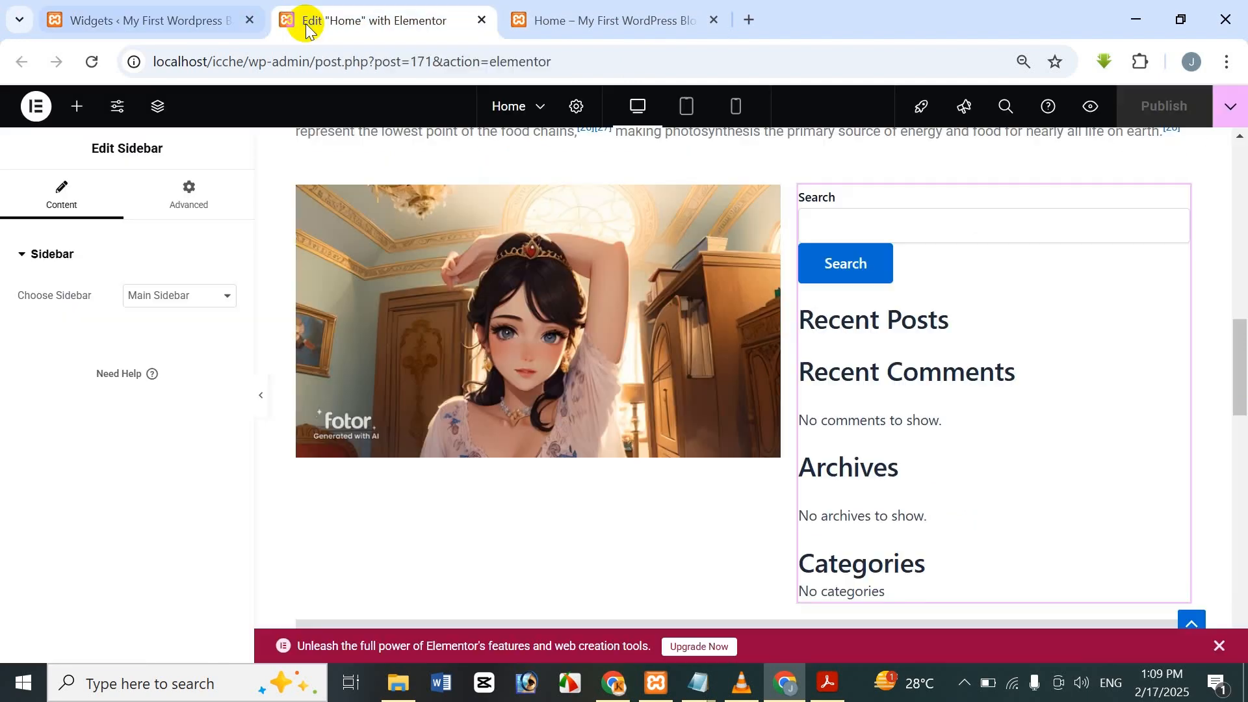
pyautogui.click(193, 296)
pyautogui.click(194, 367)
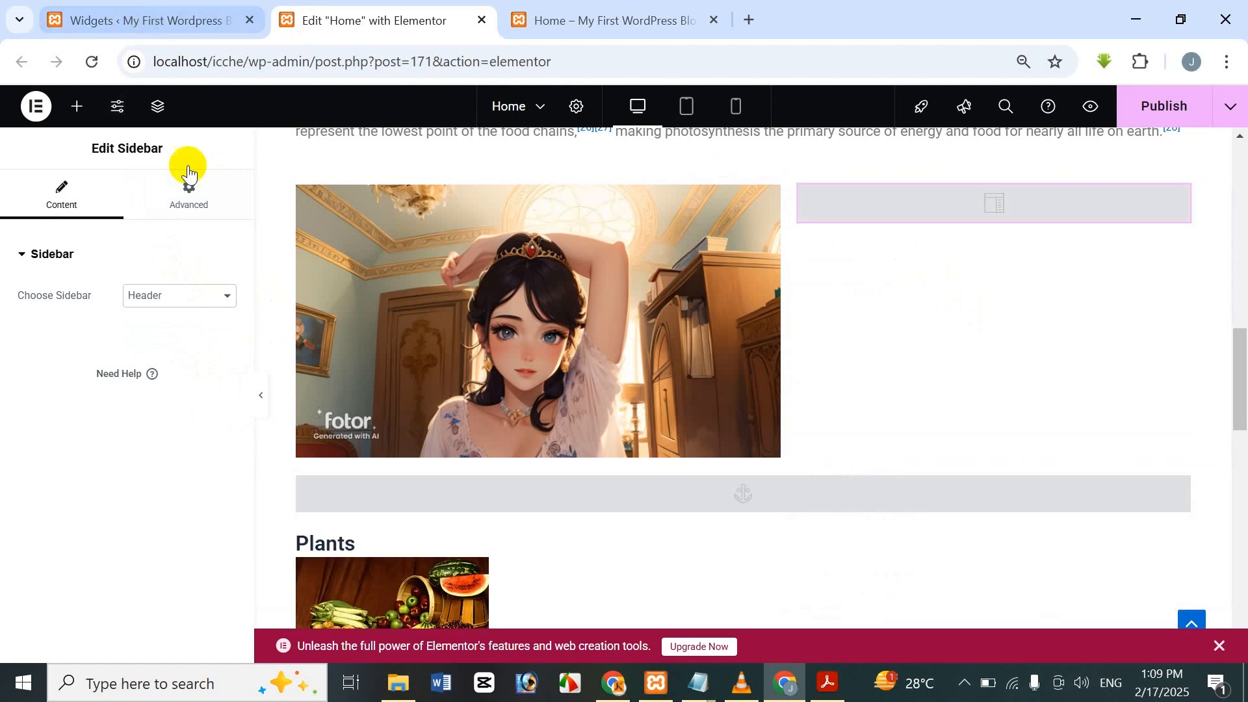
pyautogui.click(194, 11)
# Add a Heading block to the Header widget area and type the person's name into it.
pyautogui.scroll(-5, 475, 298)
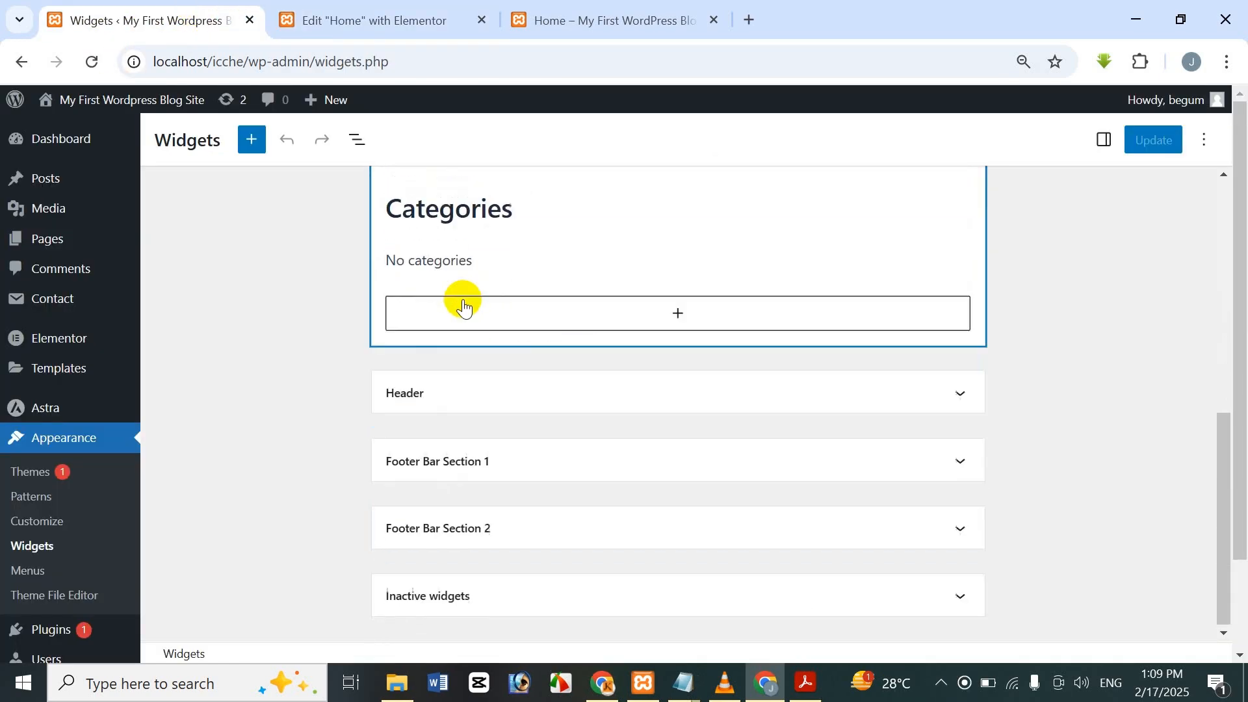
pyautogui.click(454, 390)
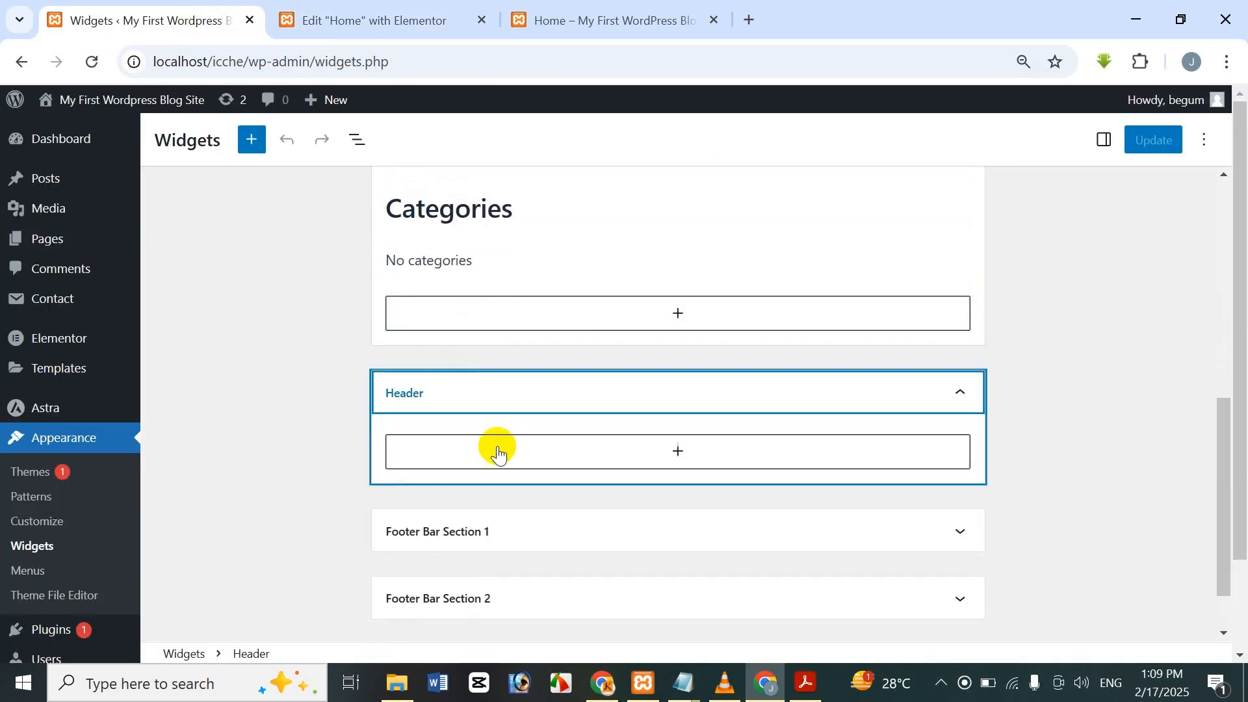
pyautogui.click(615, 449)
pyautogui.scroll(-2, 733, 571)
pyautogui.scroll(2, 761, 564)
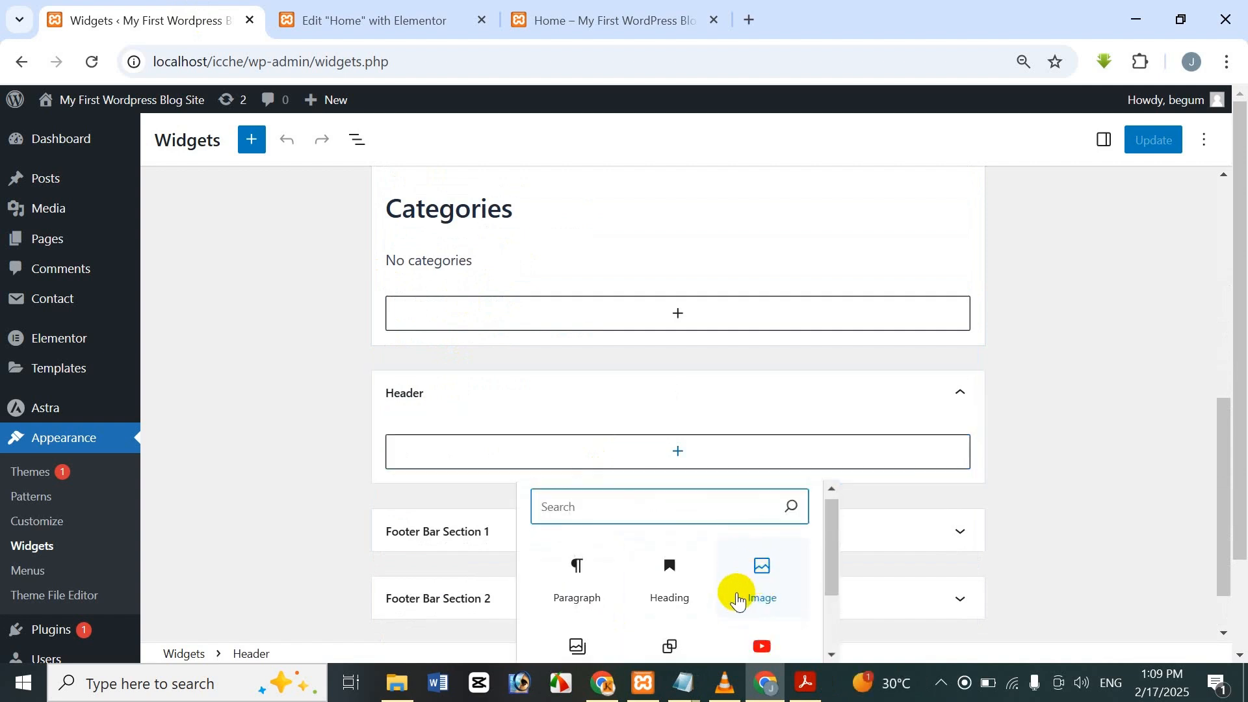
pyautogui.scroll(-2, 683, 604)
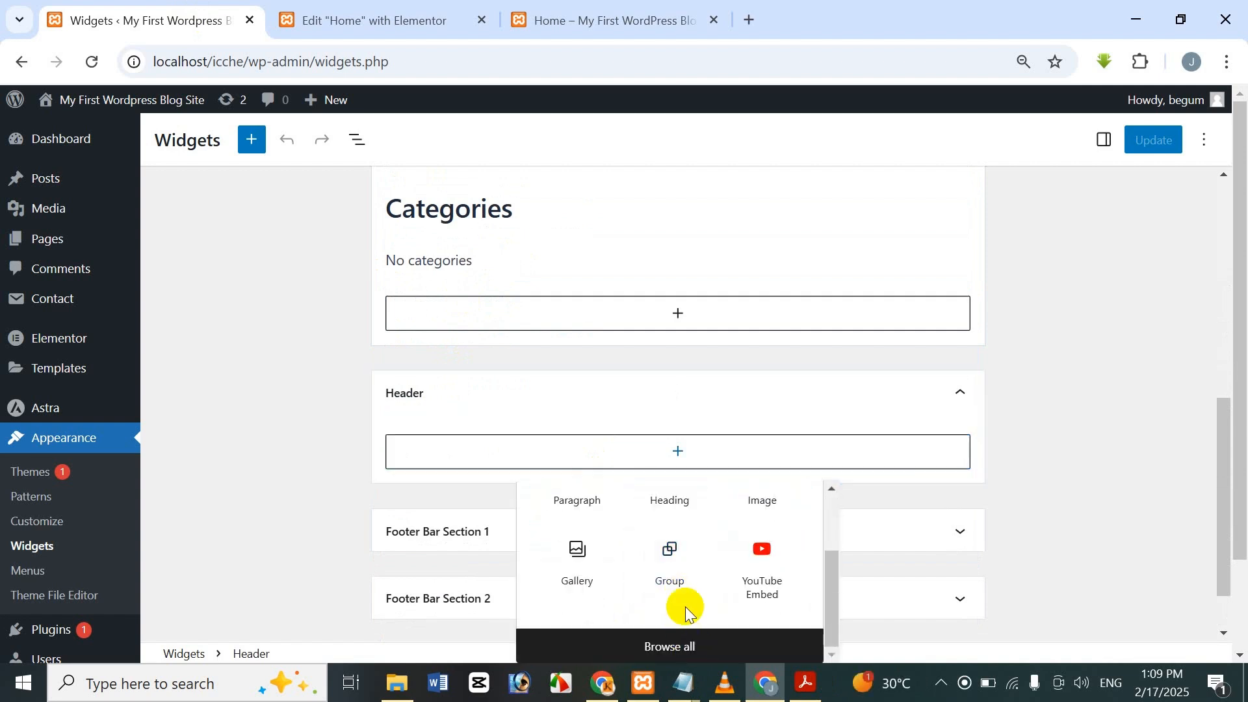
pyautogui.scroll(2, 685, 606)
pyautogui.click(673, 588)
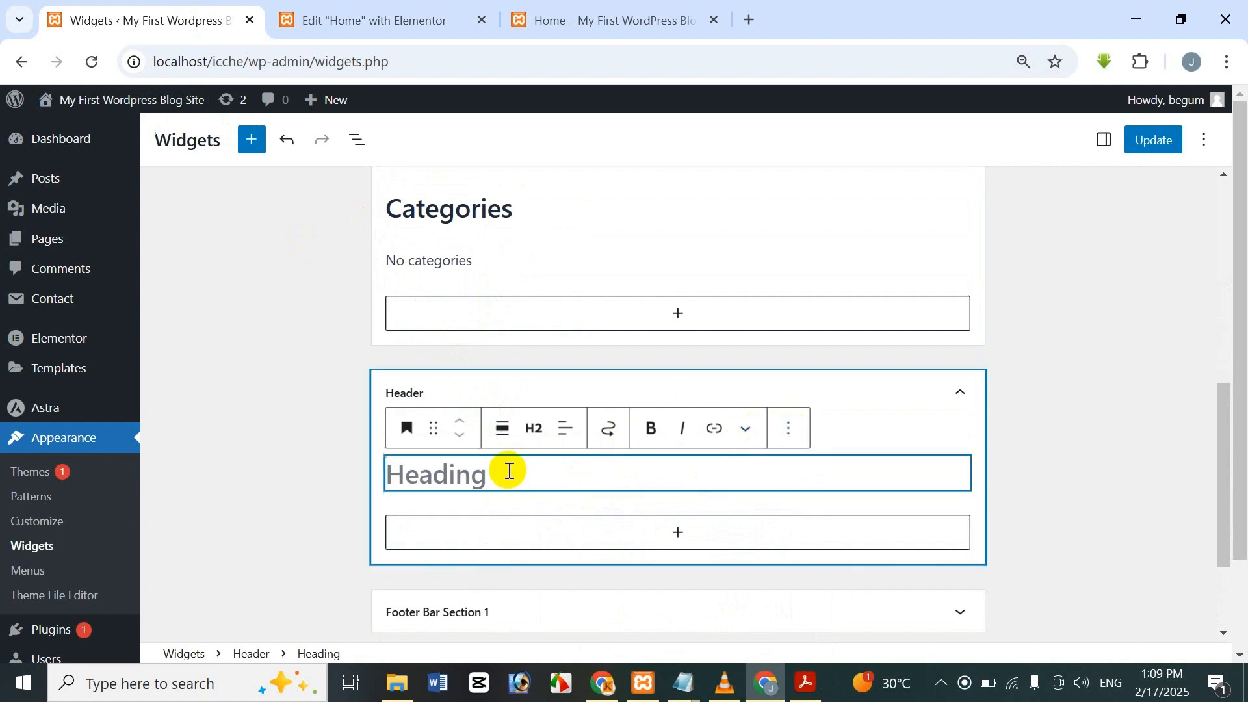
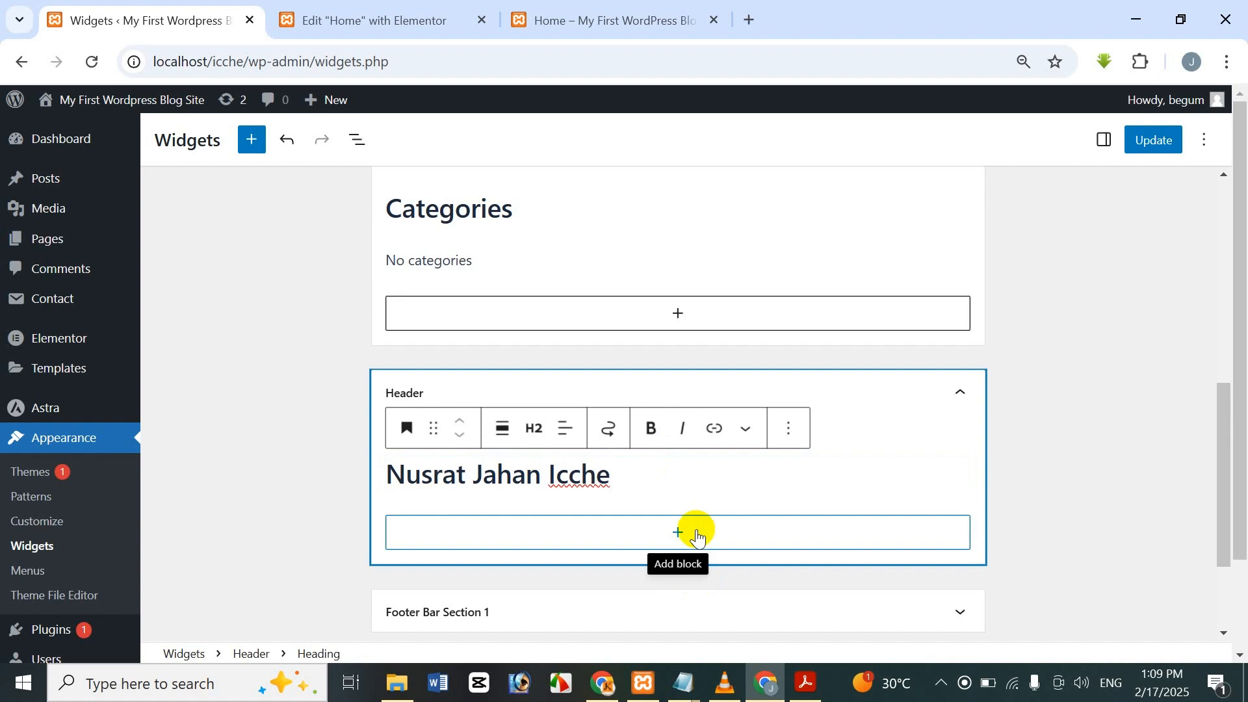
# Open the full block library to add another block below the heading.
pyautogui.click(694, 532)
pyautogui.click(710, 487)
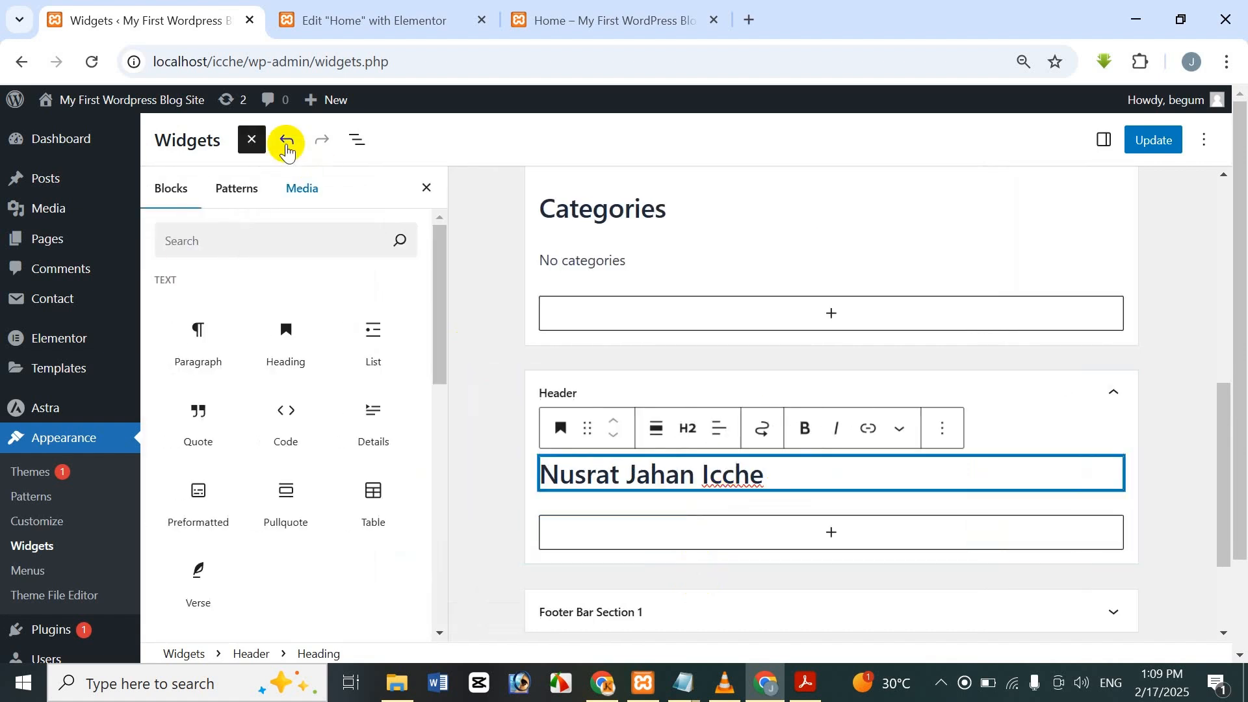
pyautogui.click(251, 140)
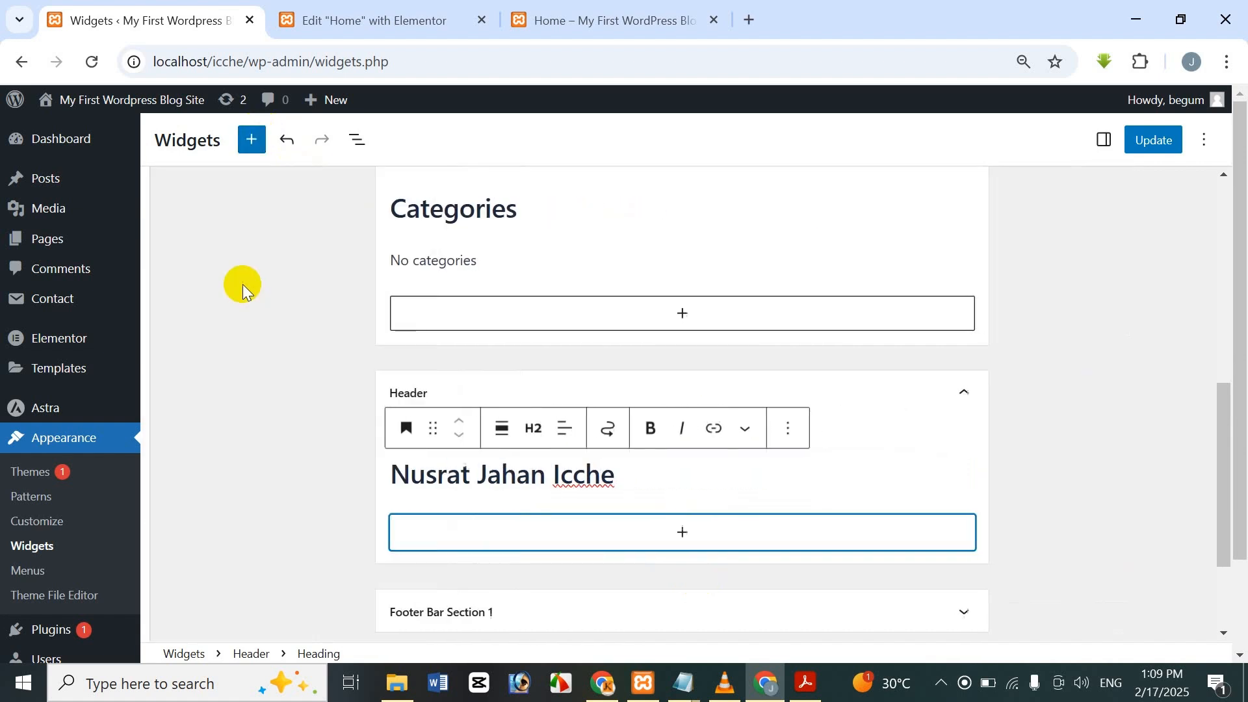
pyautogui.click(251, 140)
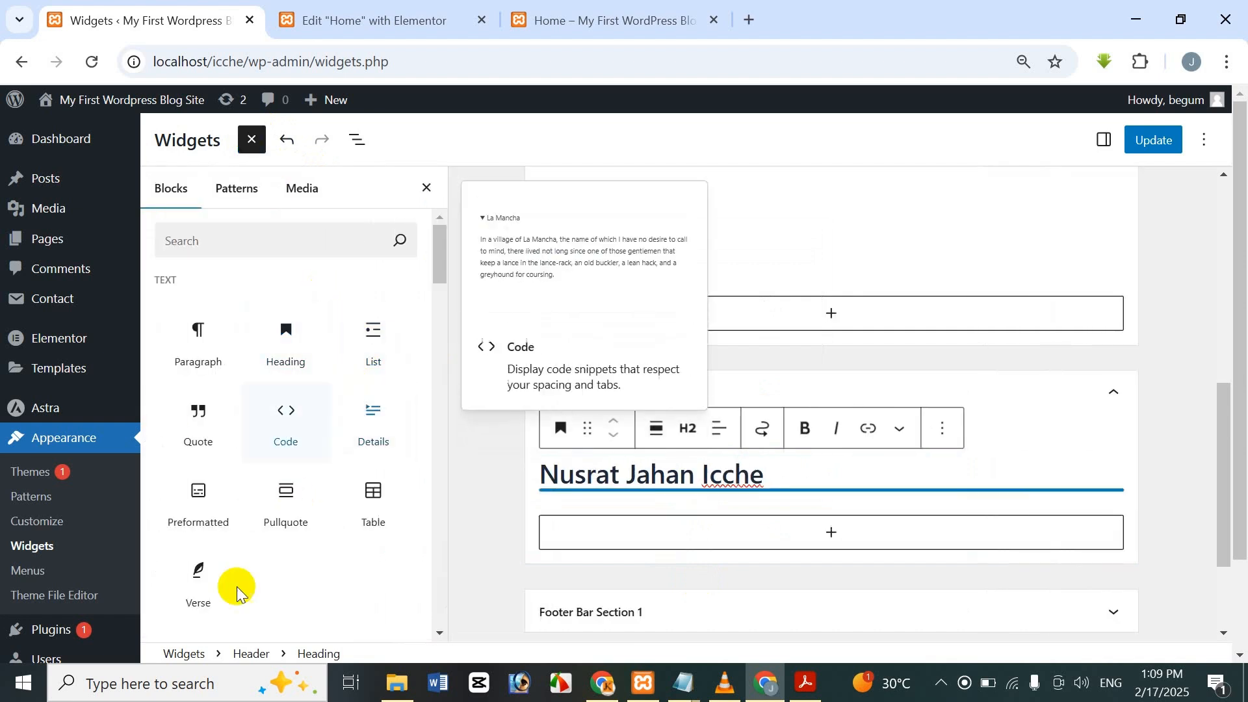
pyautogui.moveTo(438, 247); pyautogui.dragTo(416, 231)
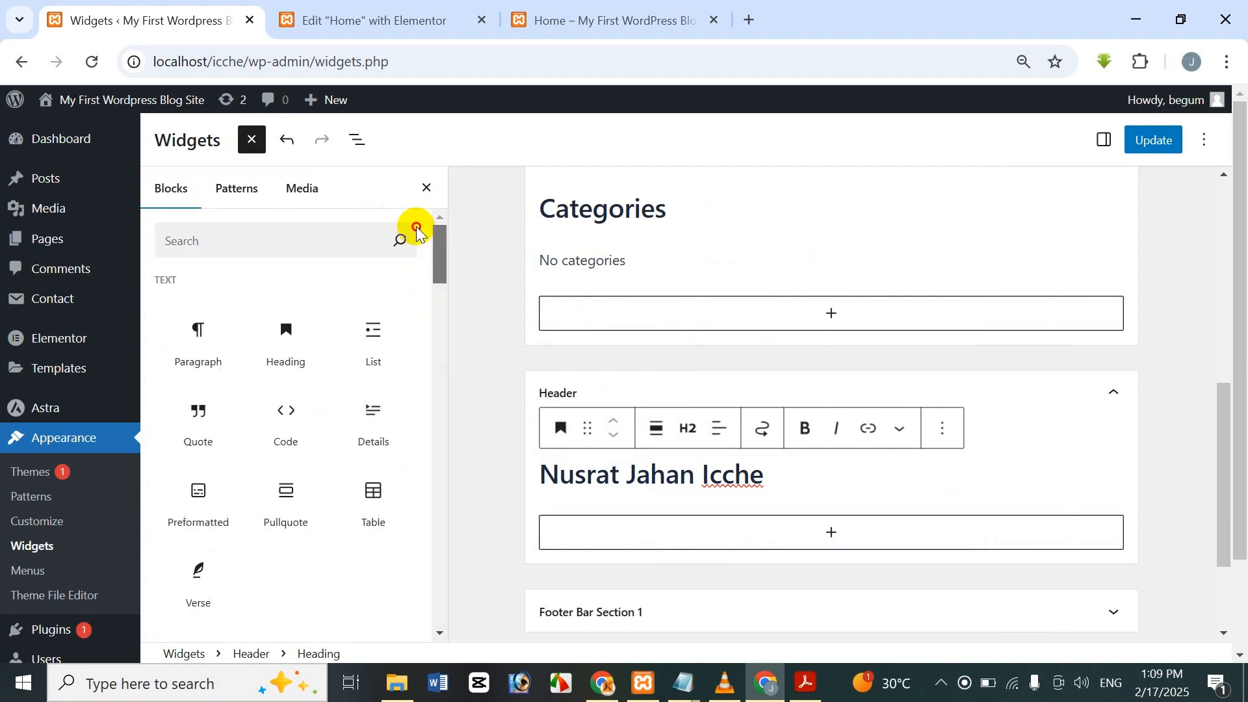
# Search the block library for 'image' and place an Image block under the heading.
pyautogui.click(386, 239)
pyautogui.write('image')
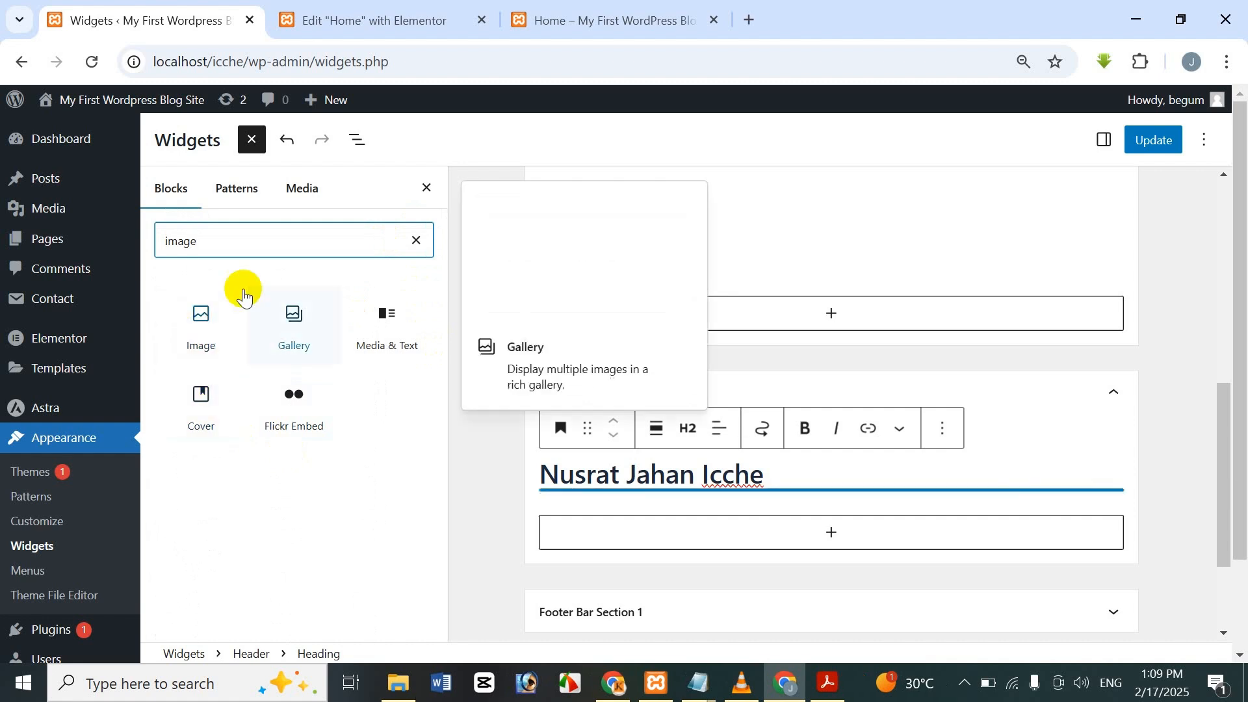
pyautogui.moveTo(159, 313)
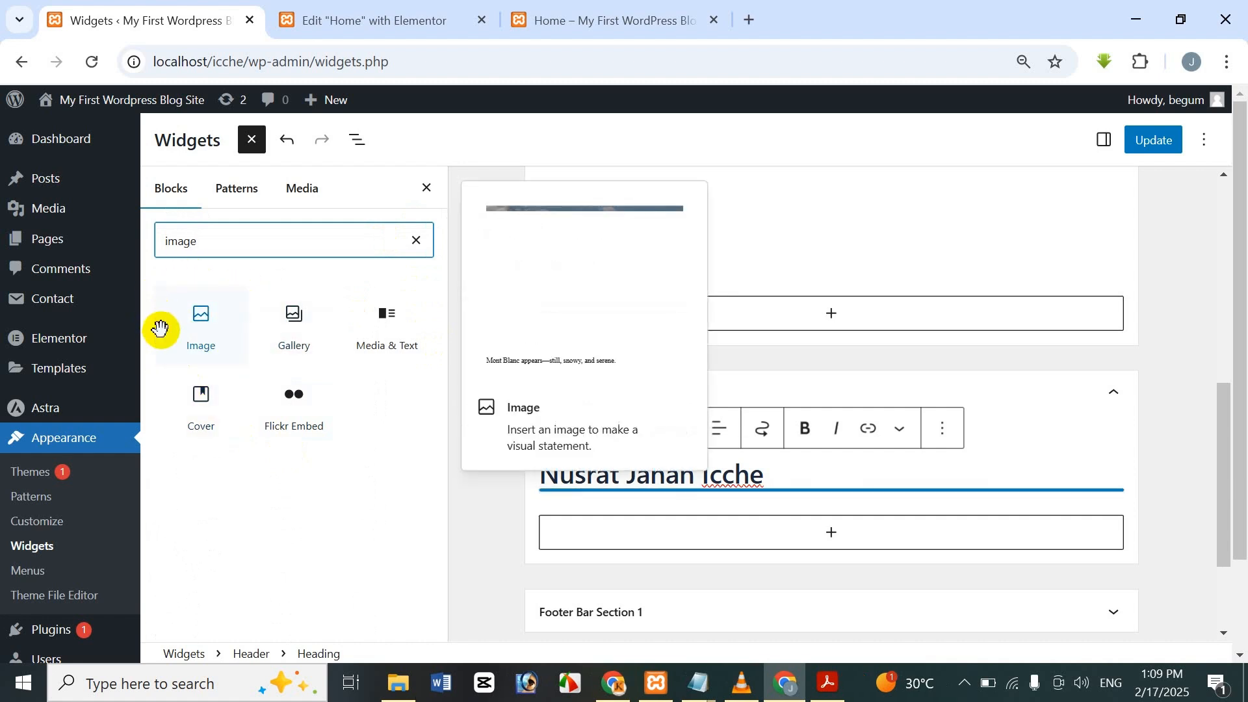
pyautogui.moveTo(163, 329); pyautogui.dragTo(670, 535)
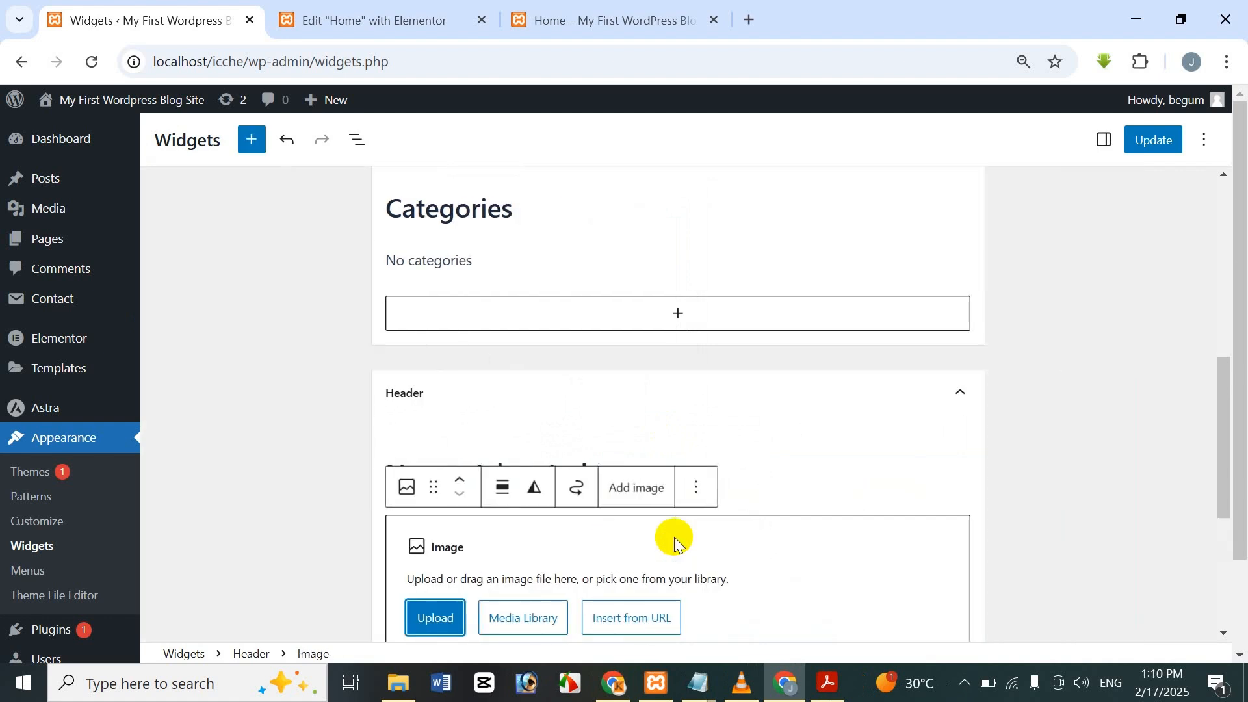
# Upload the last WIN_20250210 image file from the computer into the Image block.
pyautogui.scroll(-5, 669, 535)
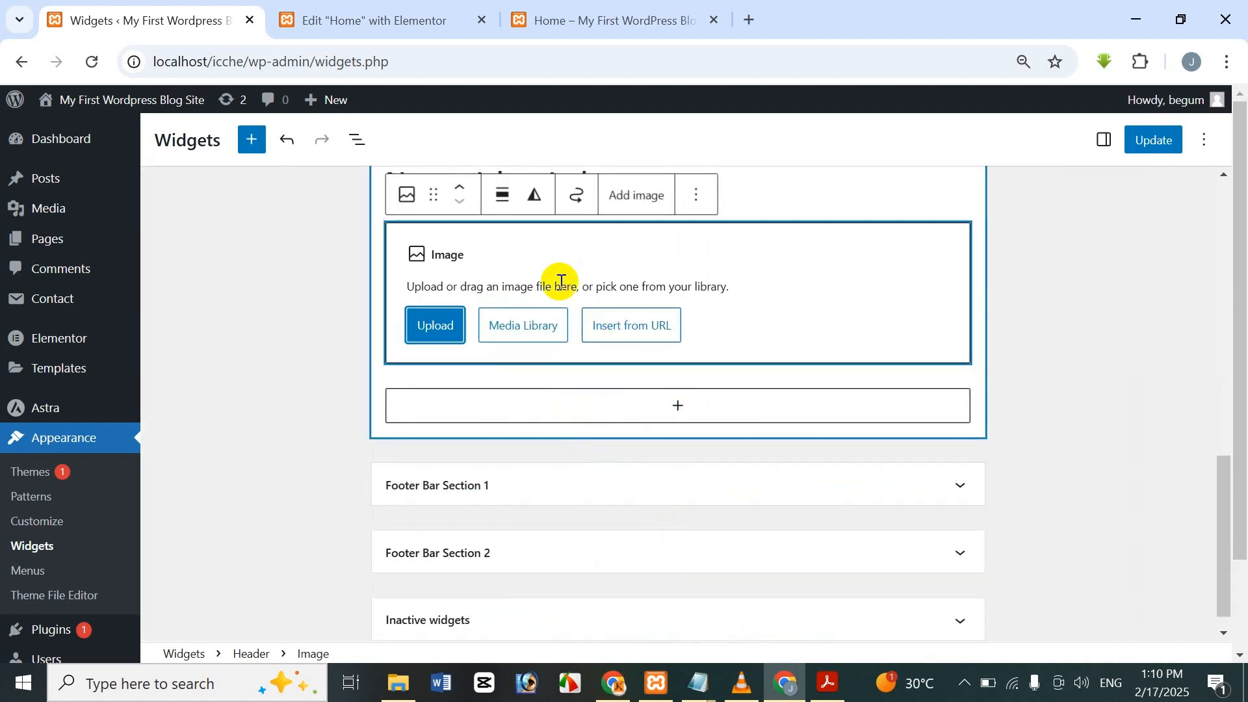
pyautogui.click(442, 325)
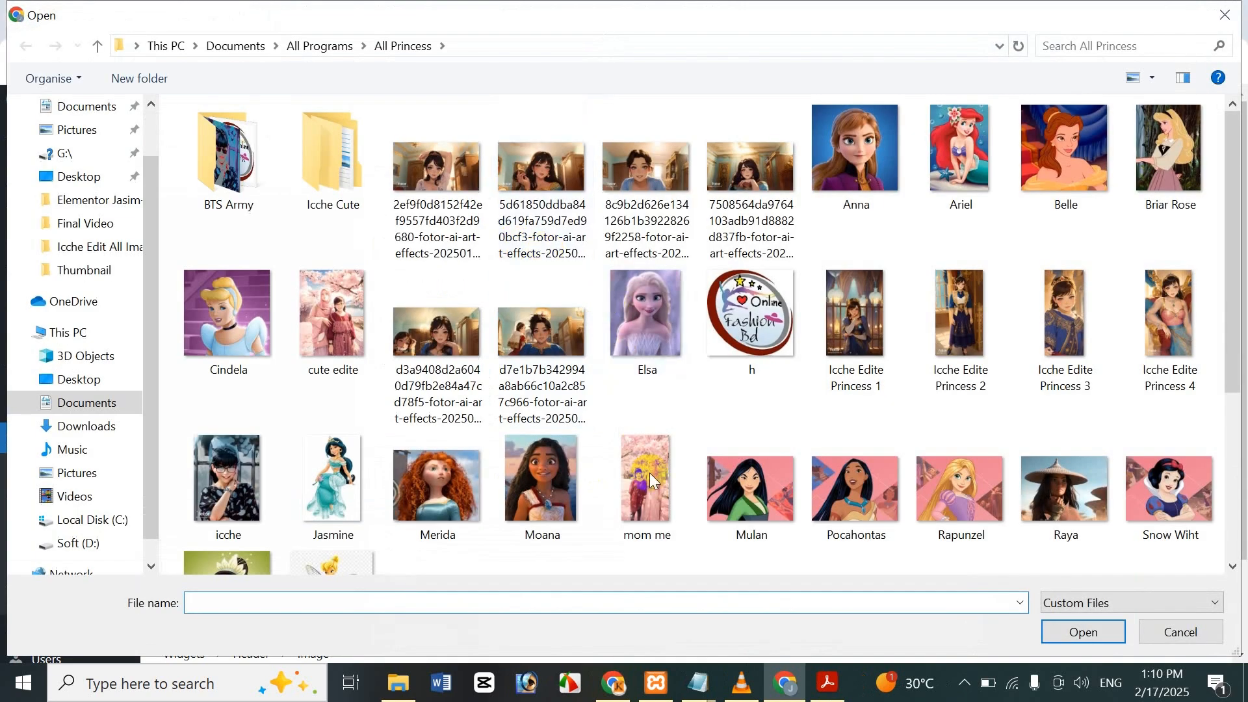
pyautogui.scroll(-5, 329, 362)
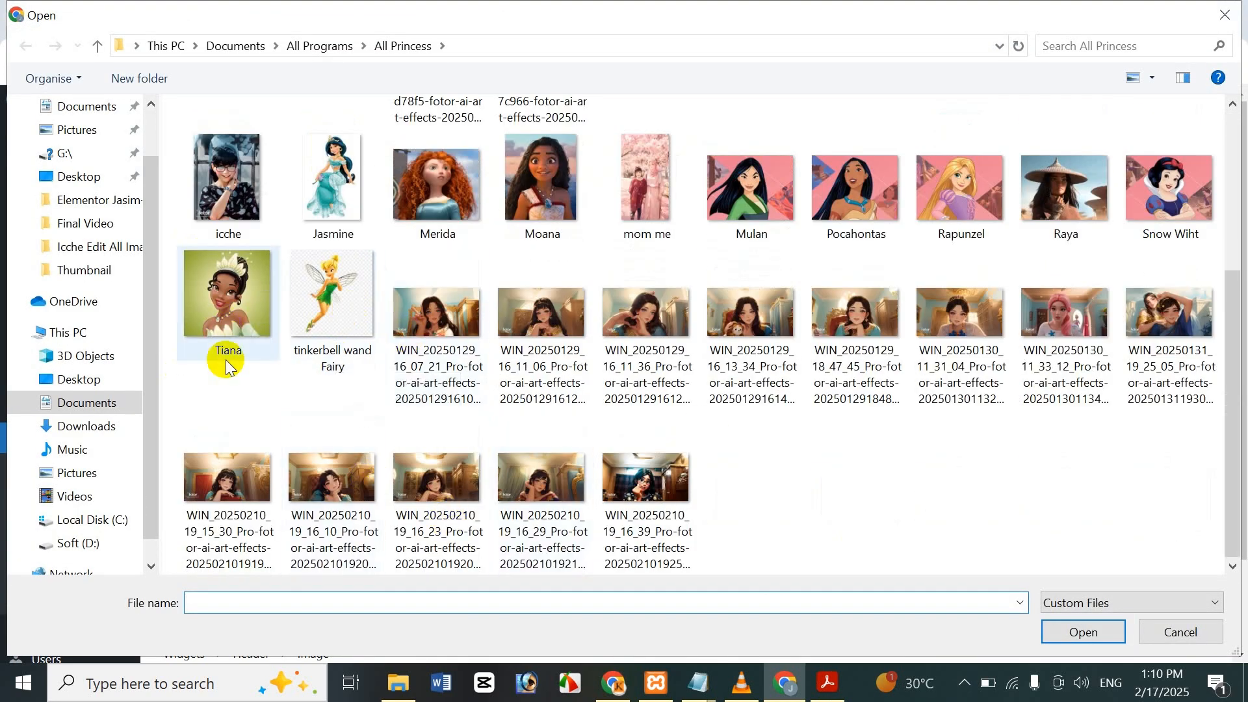
pyautogui.click(674, 486)
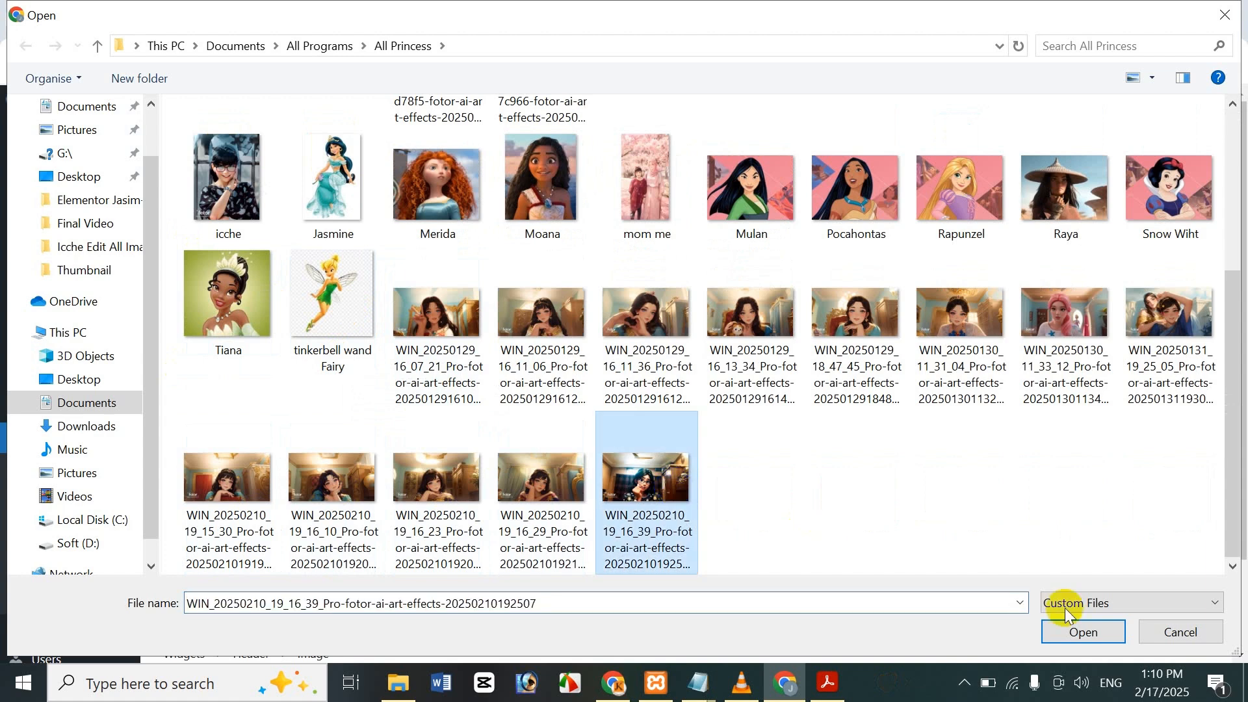
pyautogui.click(1089, 630)
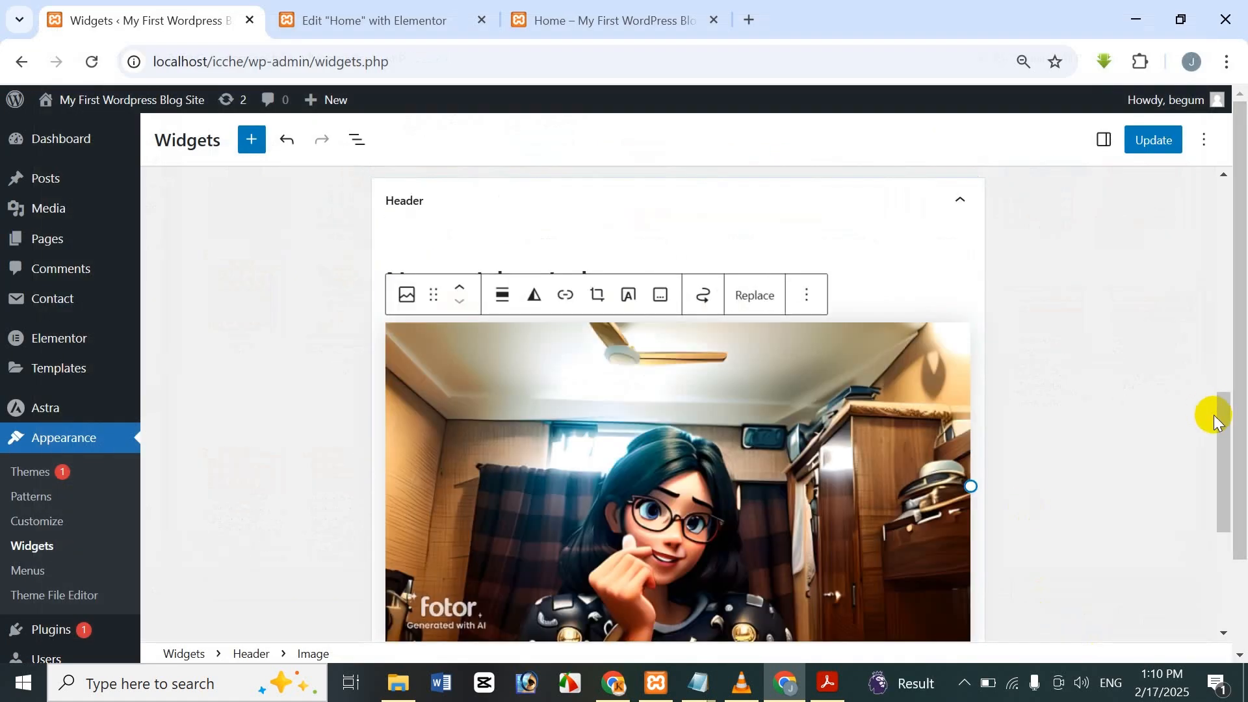
# Save the Header heading and image widgets, then return to the Edit 'Home' with Elementor tab.
pyautogui.moveTo(1214, 415)
pyautogui.mouseDown()
pyautogui.moveTo(1234, 424)
pyautogui.moveTo(1227, 441)
pyautogui.moveTo(1210, 391)
pyautogui.moveTo(1203, 401)
pyautogui.mouseUp()
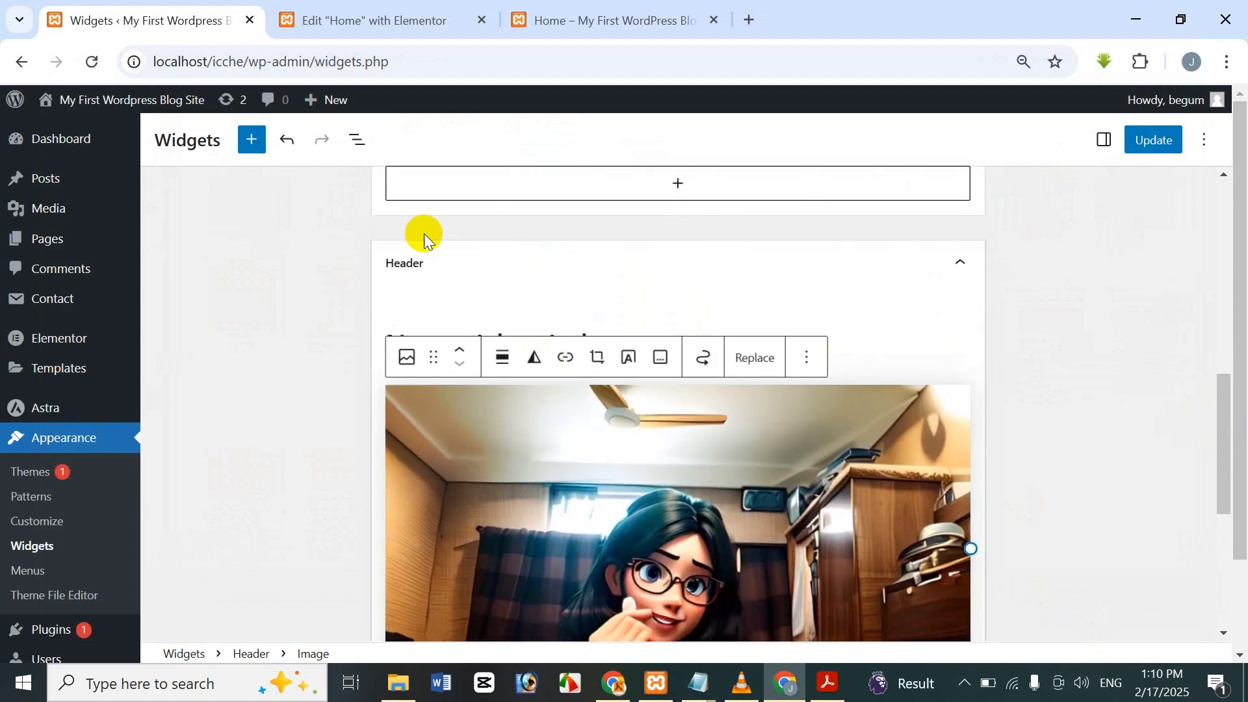
pyautogui.scroll(-3, 953, 390)
pyautogui.scroll(3, 736, 323)
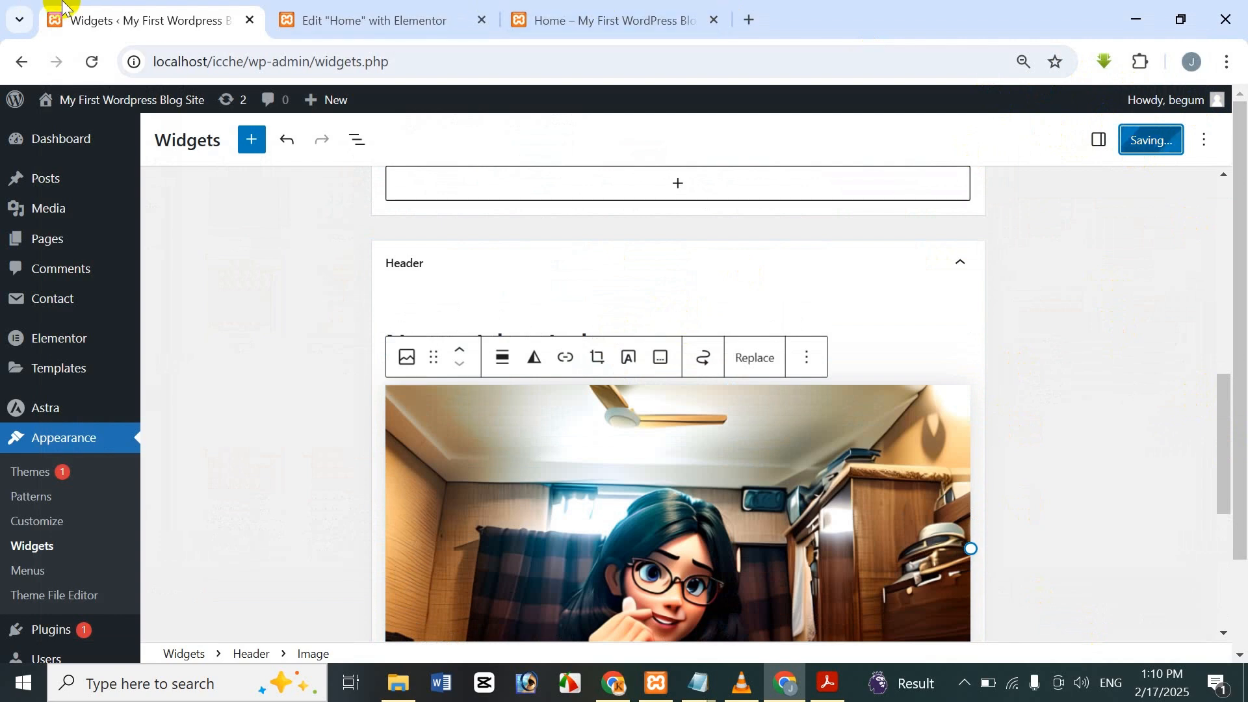
pyautogui.click(433, 6)
pyautogui.click(195, 16)
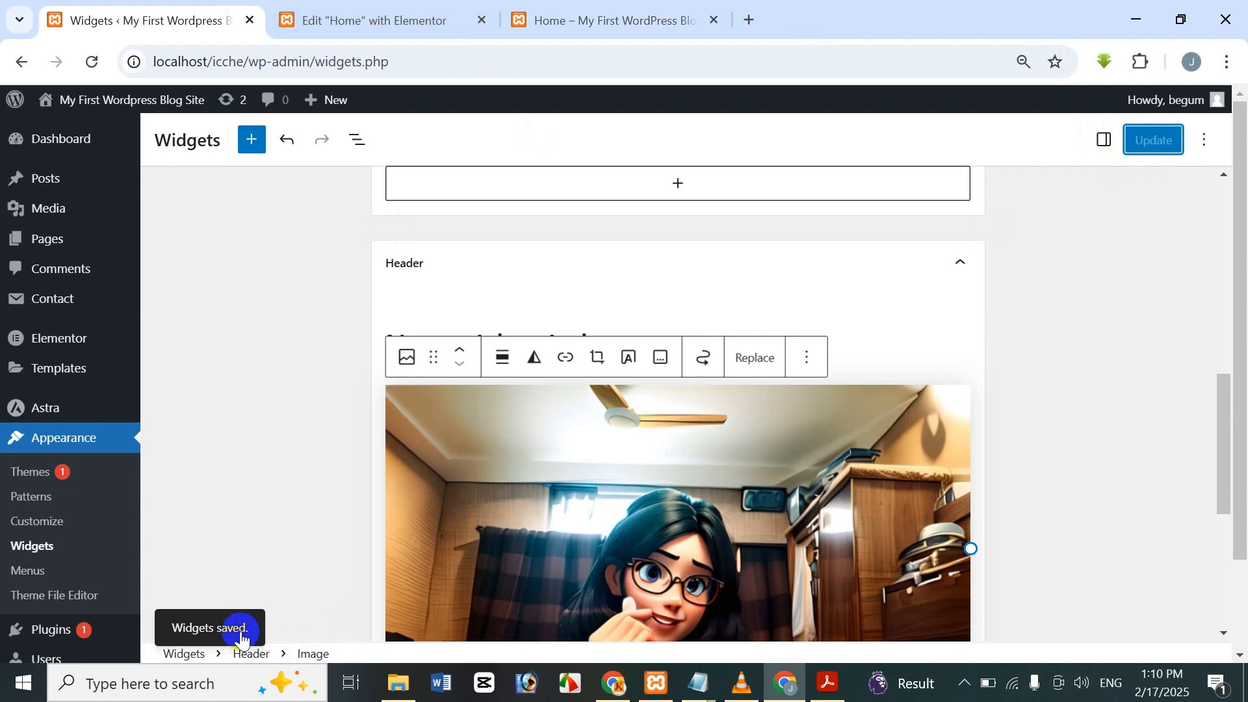
pyautogui.click(375, 21)
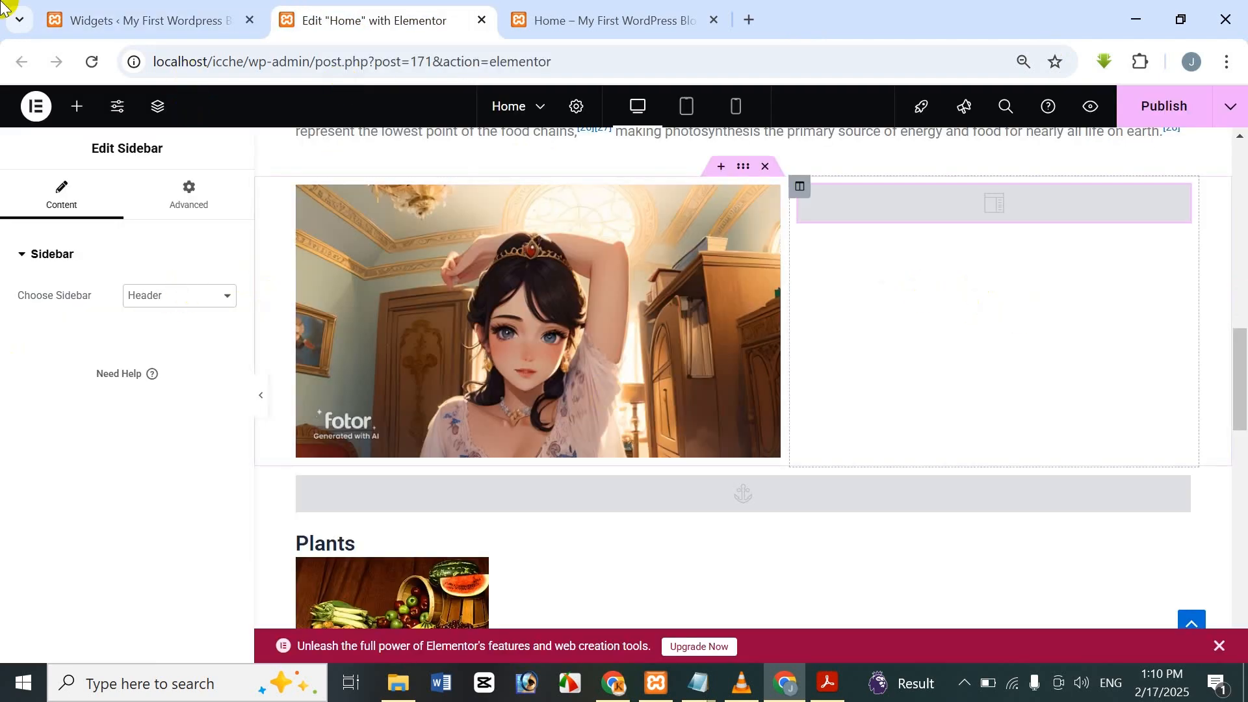
# Reload the Elementor editor, scroll to the two-column section and publish the Home page.
pyautogui.click(91, 65)
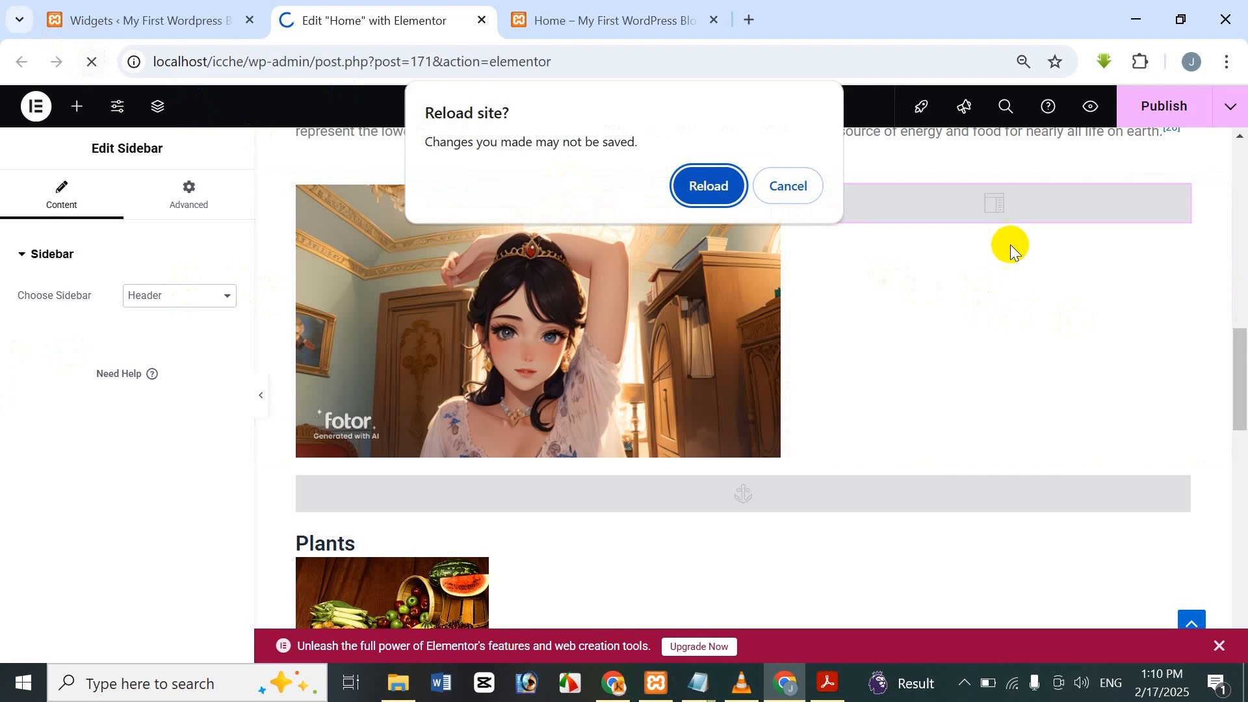
pyautogui.click(742, 183)
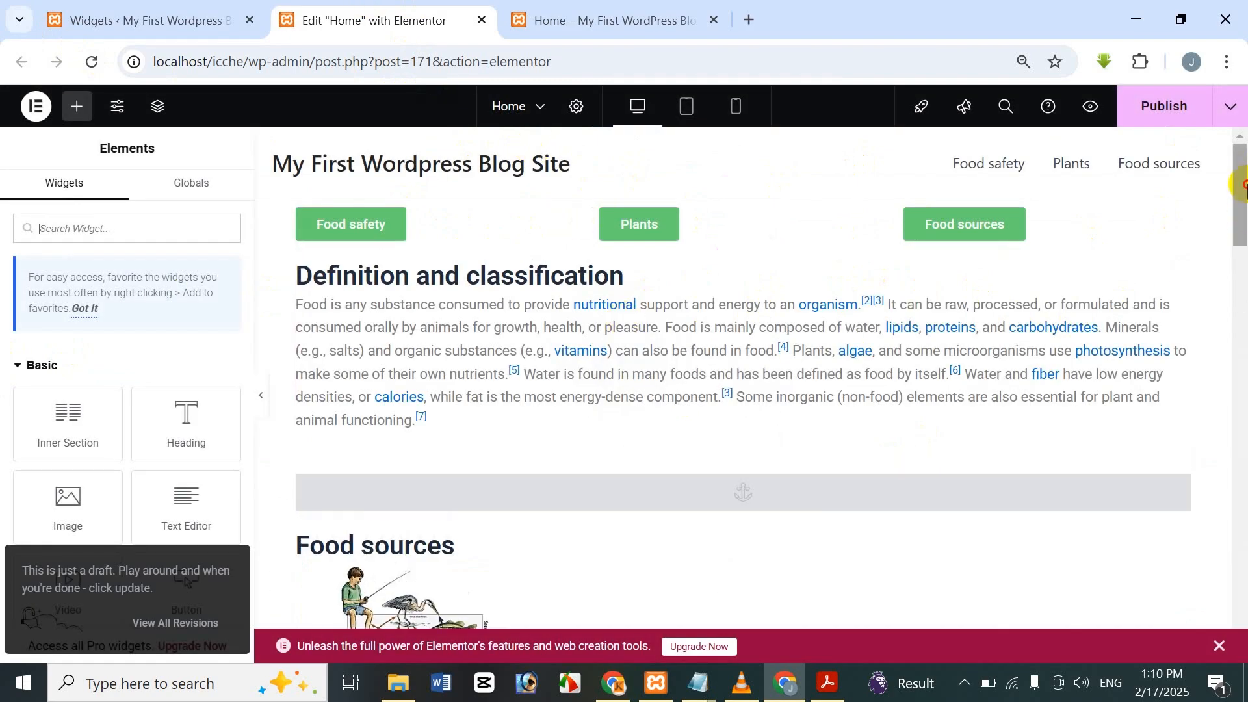
pyautogui.moveTo(1239, 180); pyautogui.dragTo(1235, 361)
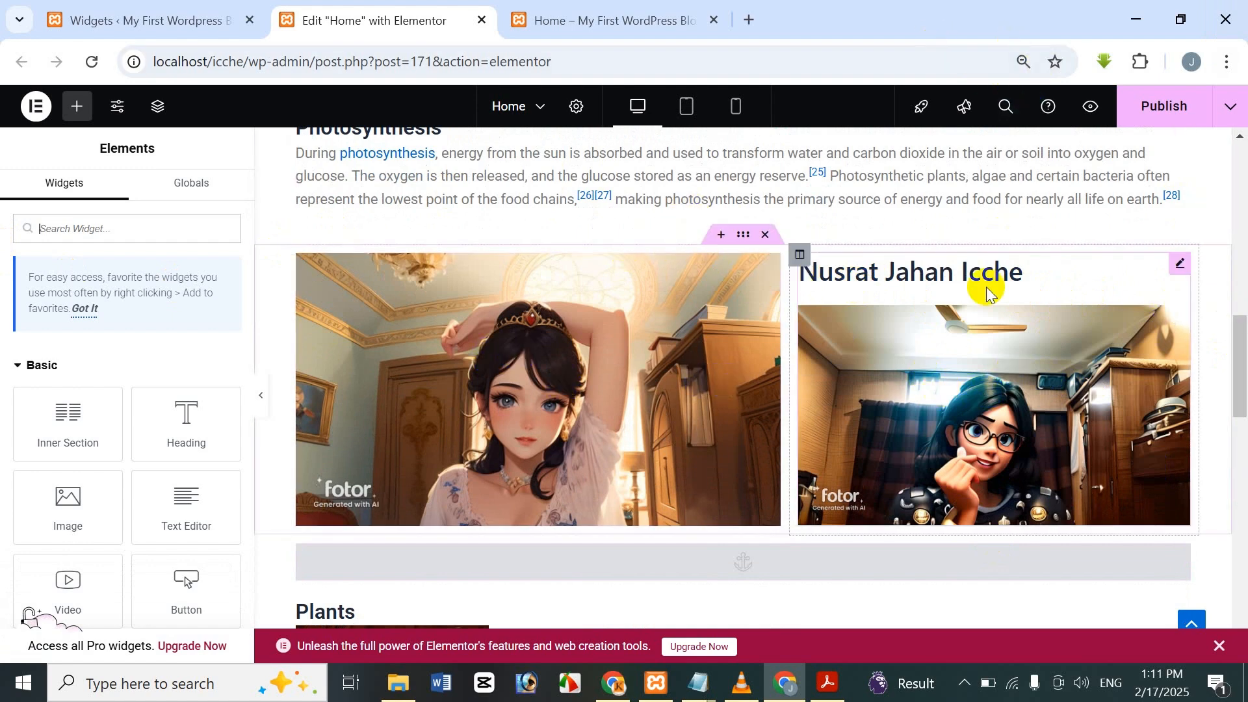
pyautogui.click(1122, 108)
# Reload the live Home page to check the heading and glasses-girl portrait beside the princess image.
pyautogui.click(663, 19)
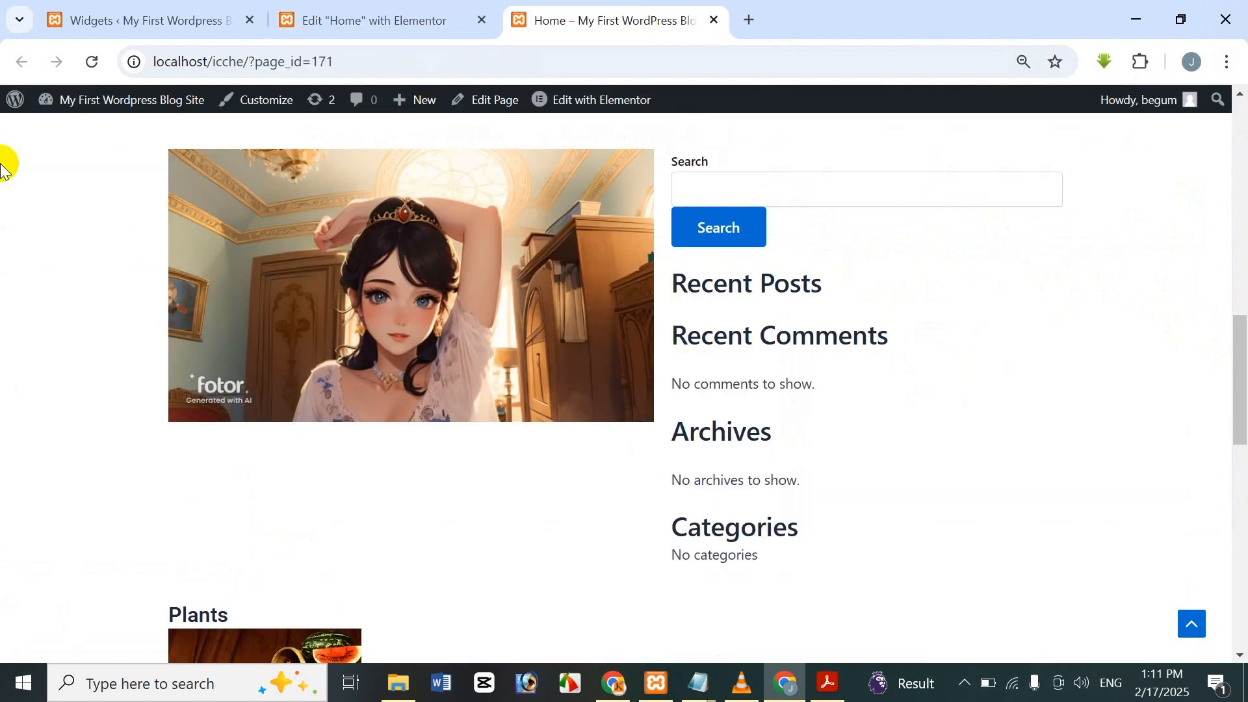
pyautogui.click(103, 66)
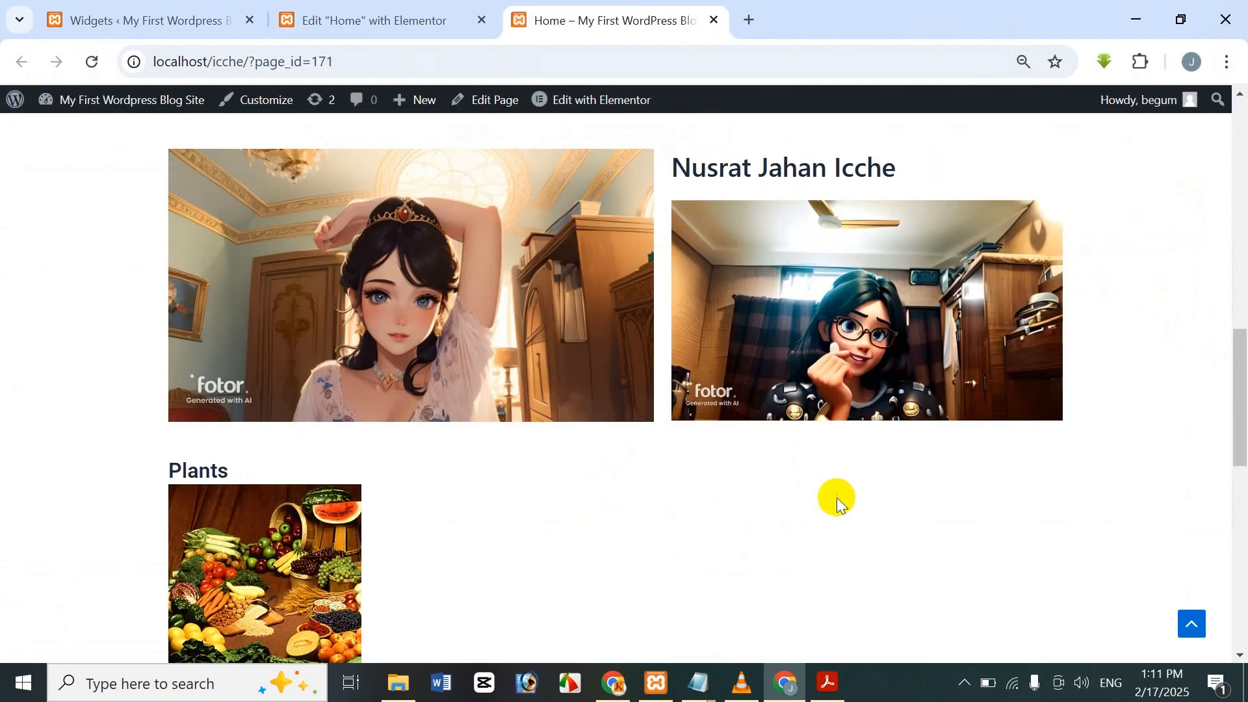
pyautogui.scroll(-1, 847, 357)
pyautogui.scroll(1, 837, 228)
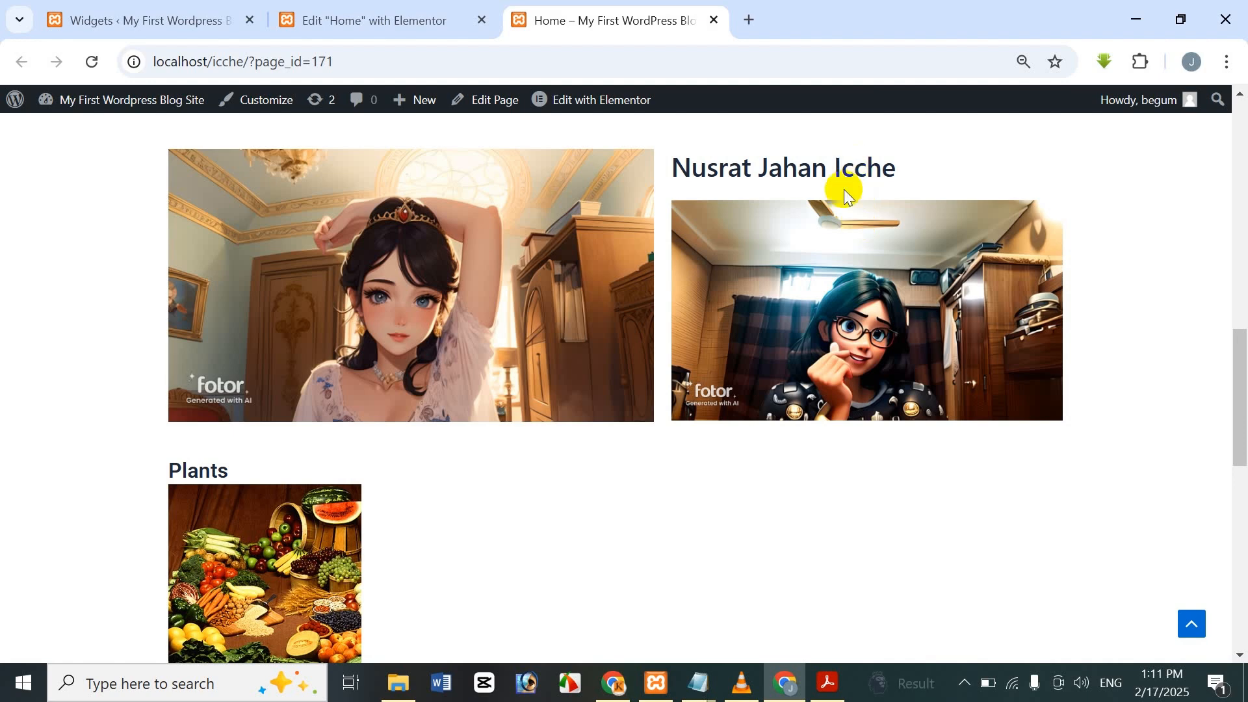
pyautogui.scroll(1, 772, 422)
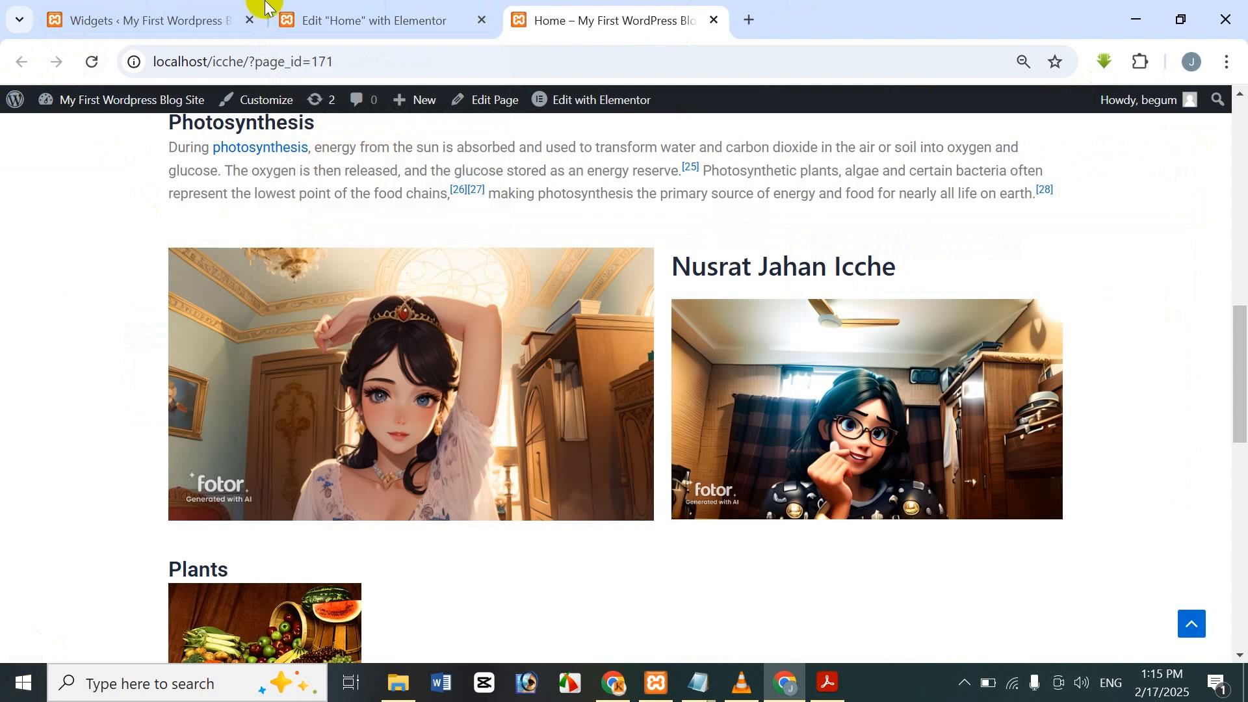
pyautogui.click(361, 15)
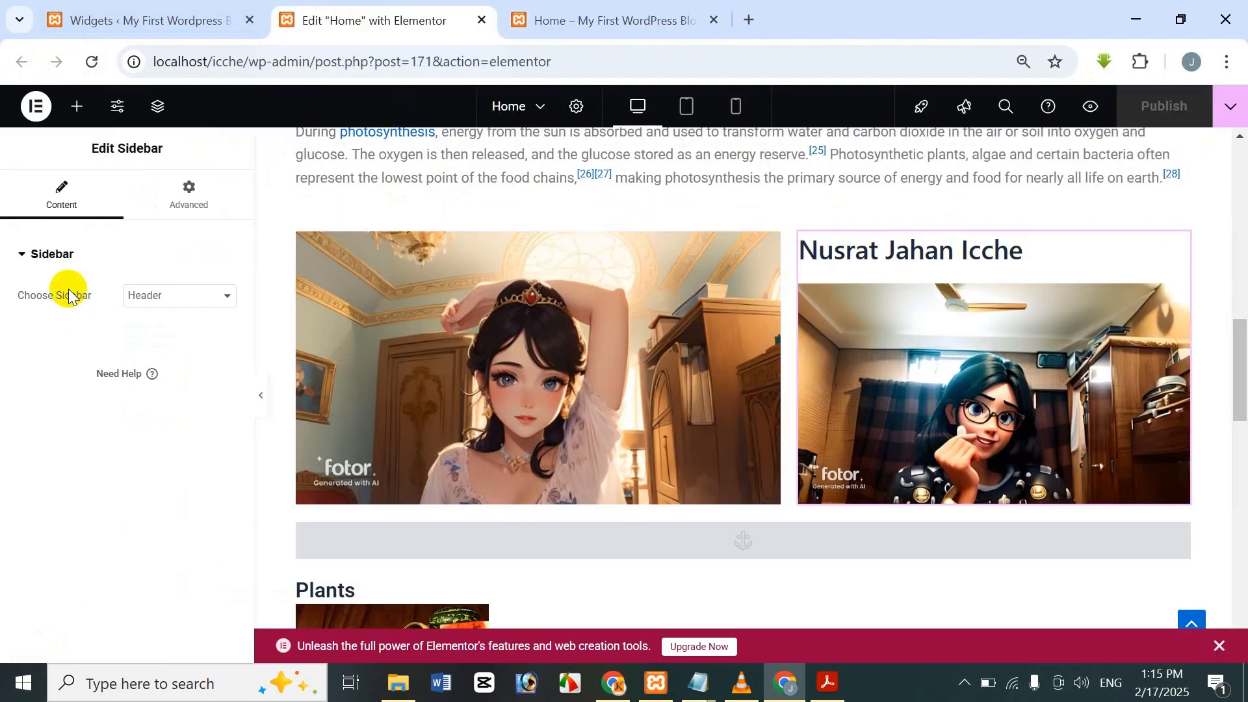
# Set the Elementor Sidebar widget's Choose Sidebar option to Main Sidebar.
pyautogui.click(184, 26)
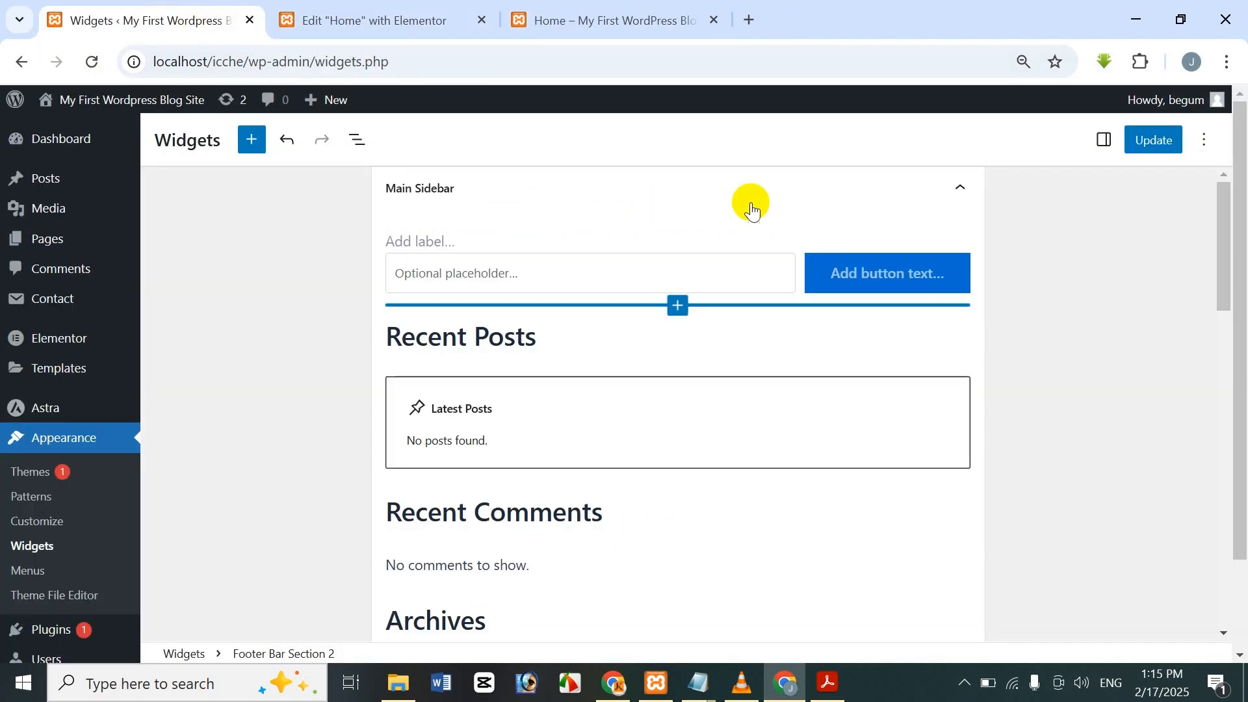
pyautogui.scroll(-1, 1237, 292)
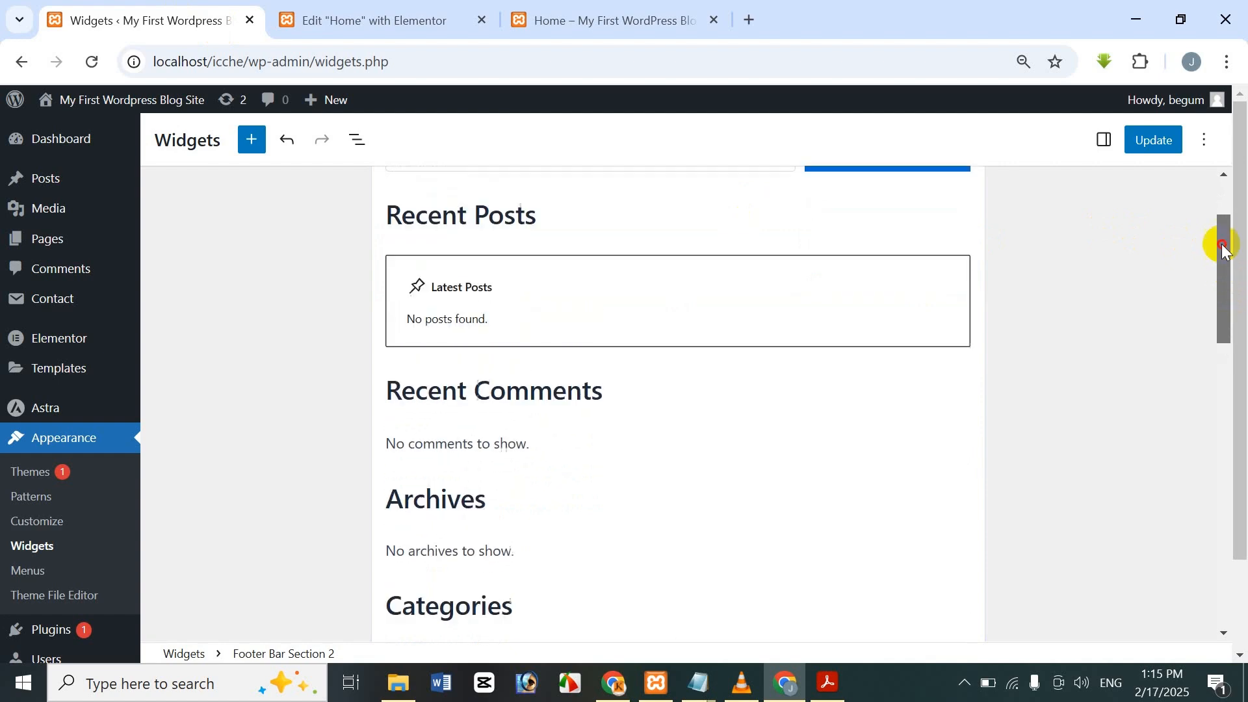
pyautogui.scroll(2, 1217, 245)
pyautogui.click(375, 12)
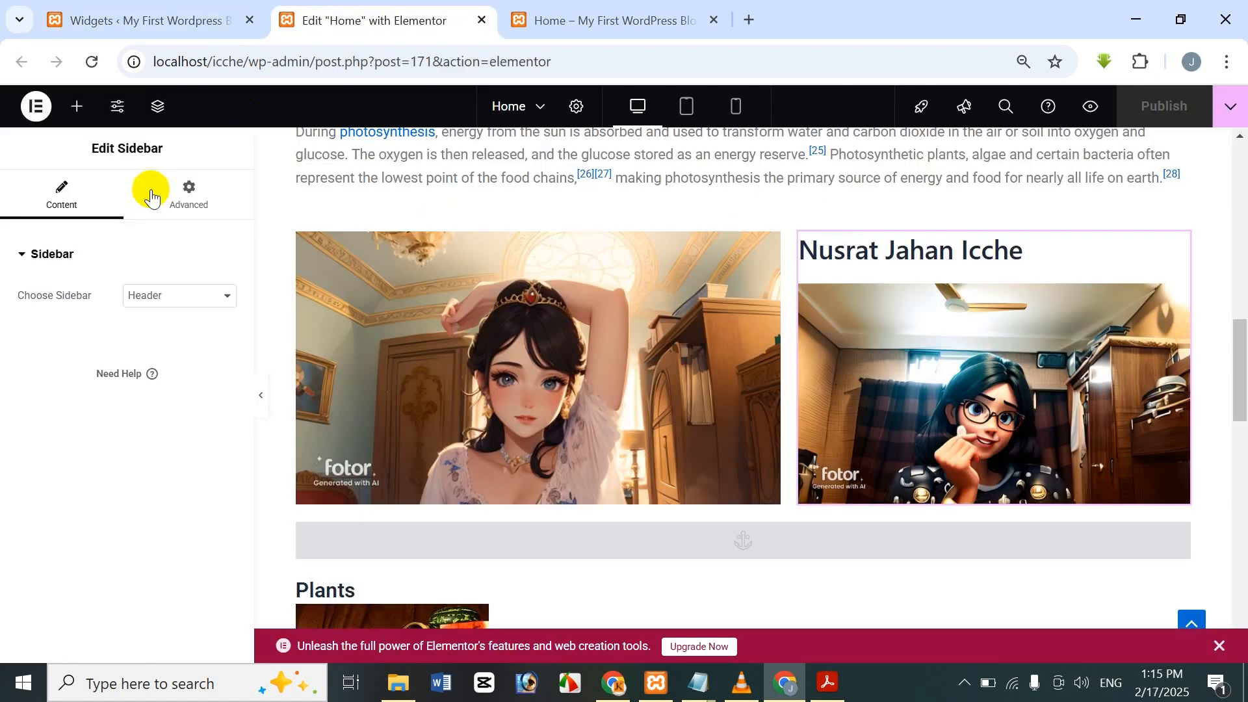
pyautogui.click(178, 295)
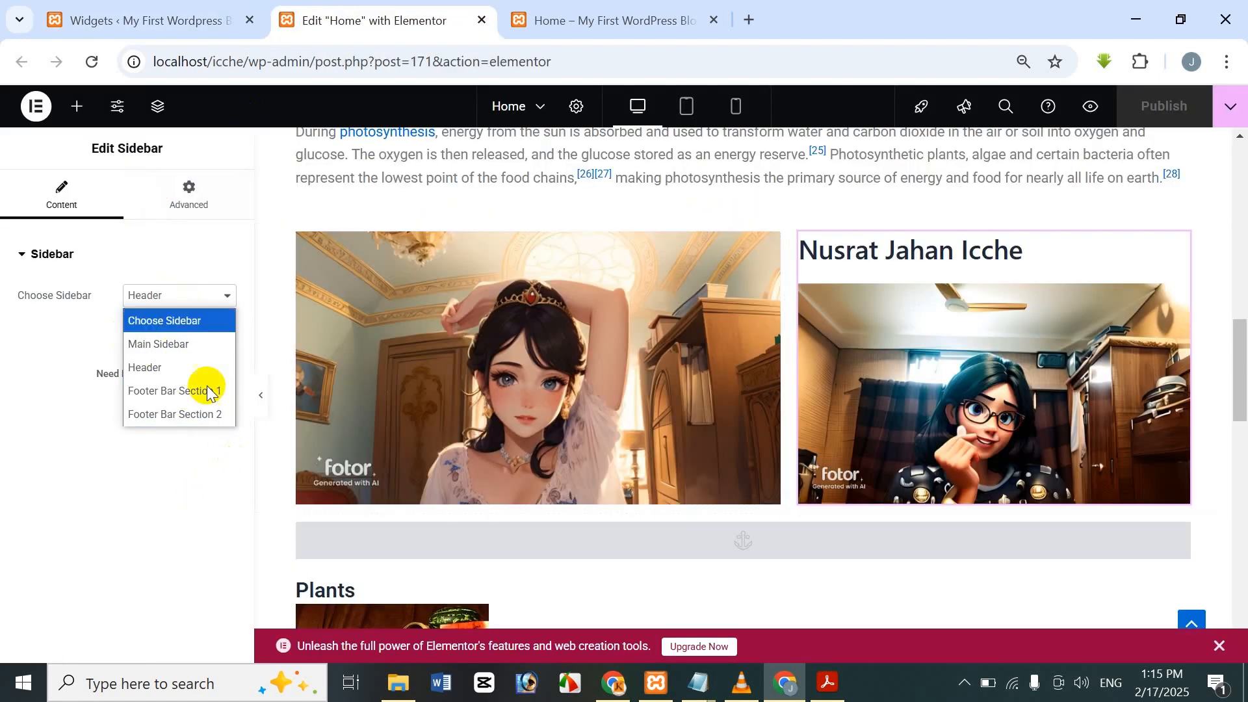
pyautogui.click(187, 347)
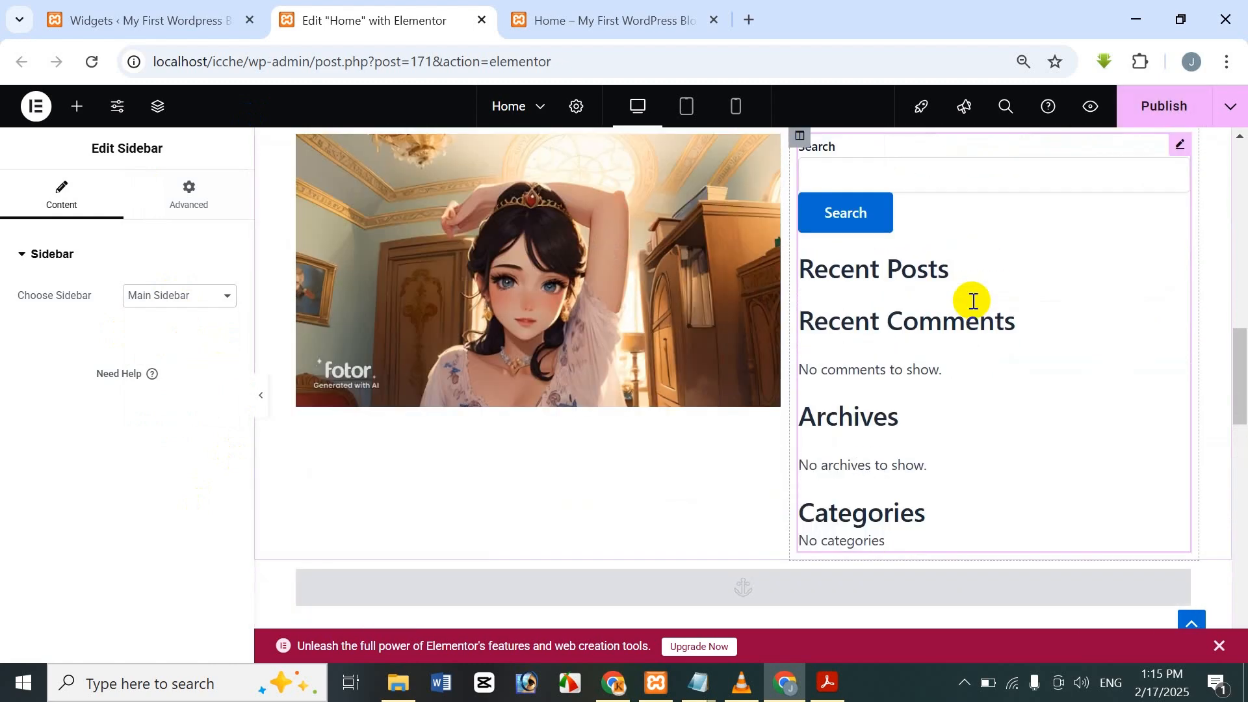
pyautogui.click(69, 16)
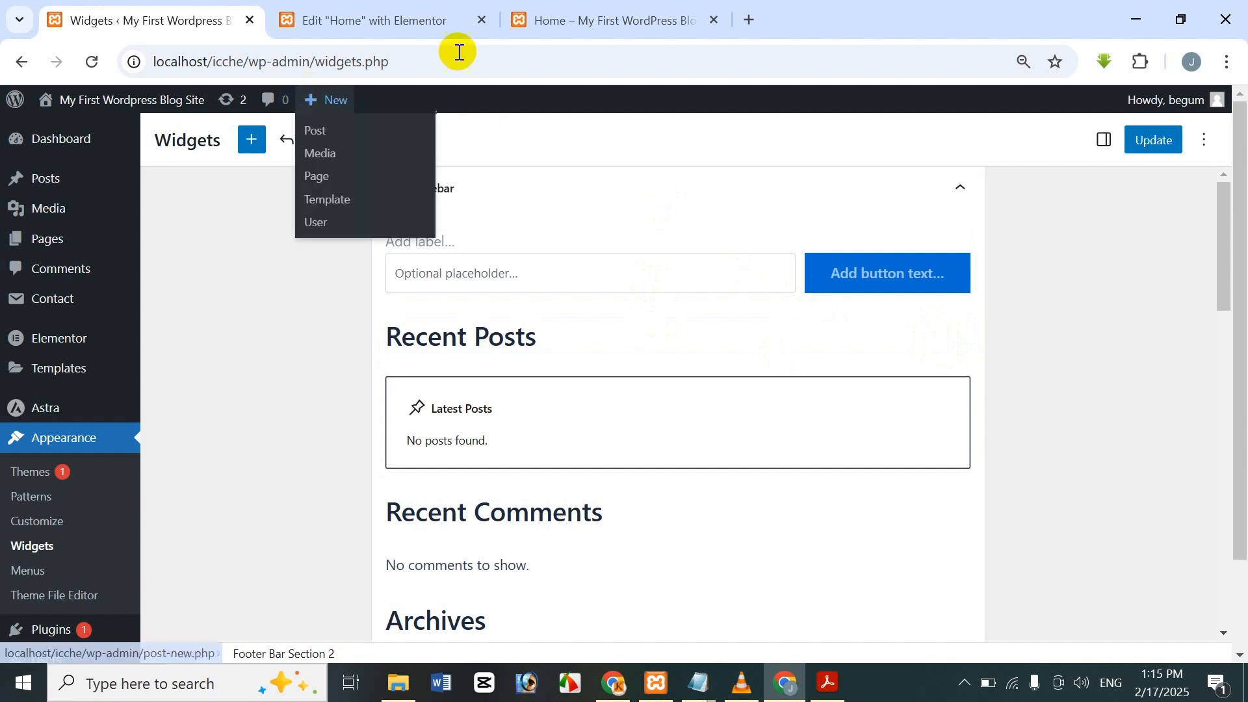
# Delete the Recent Comments group, Recent Posts heading and Archives group from Main Sidebar.
pyautogui.click(585, 338)
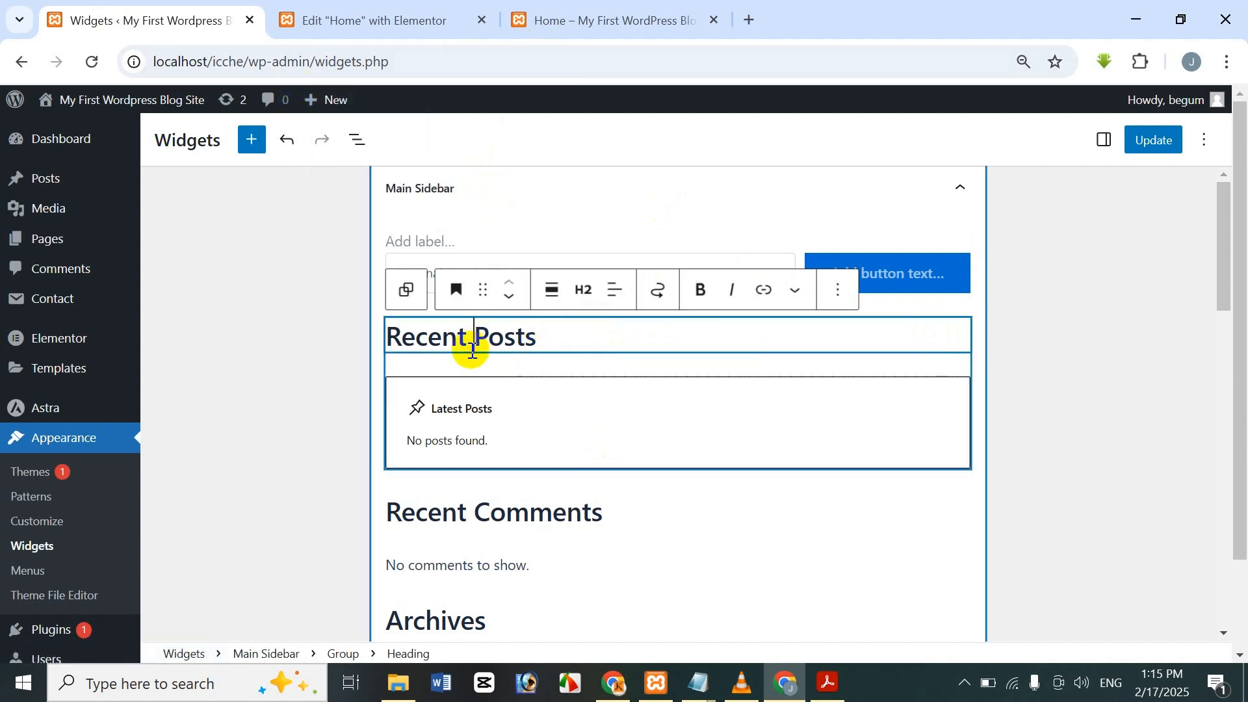
pyautogui.click(629, 476)
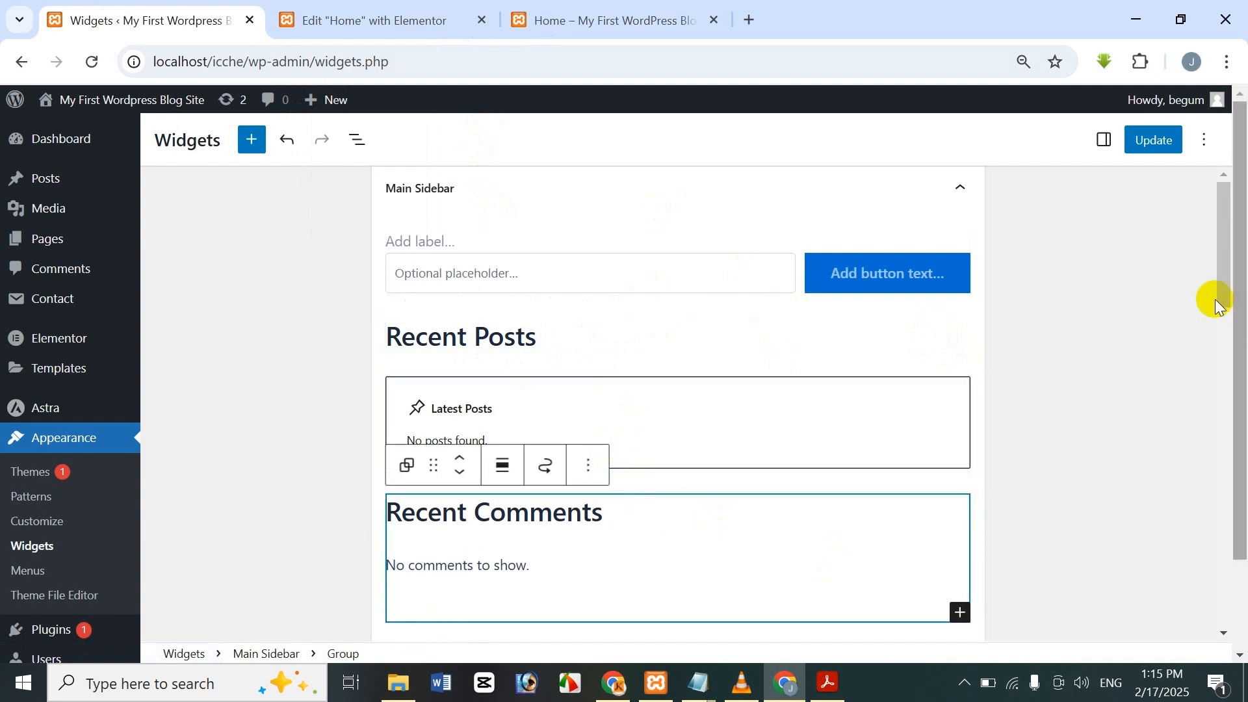
pyautogui.press('Delete')
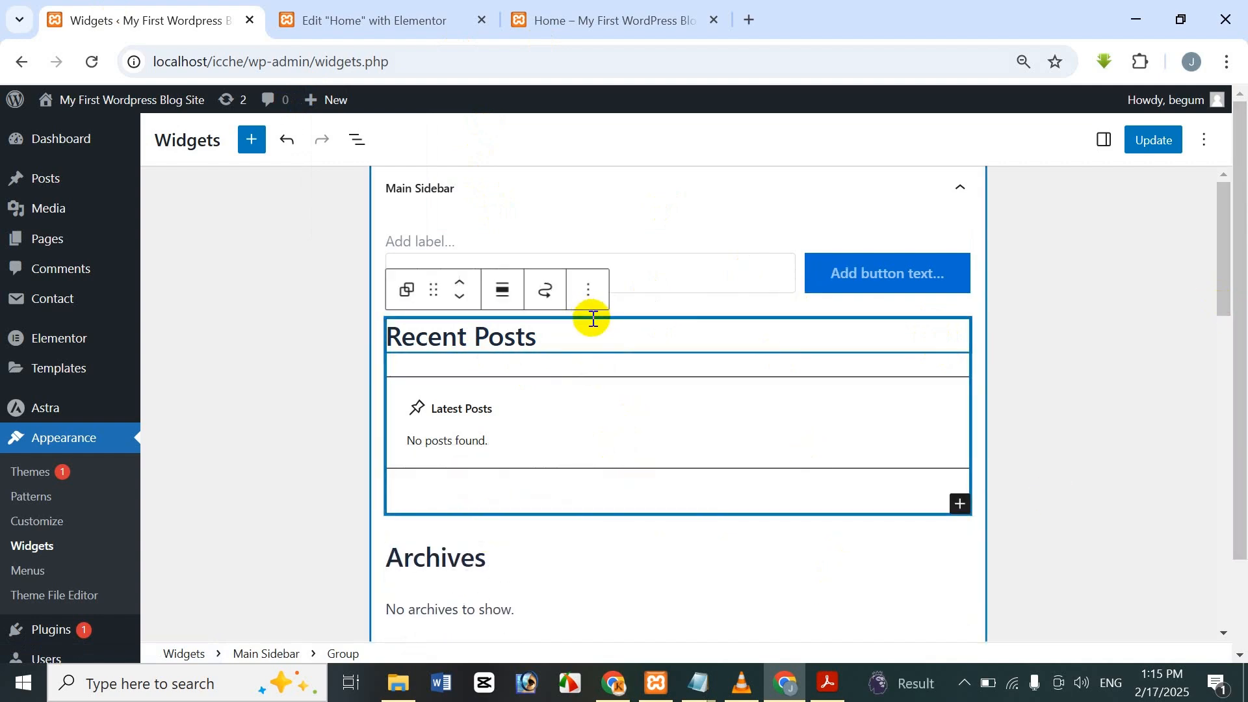
pyautogui.click(560, 350)
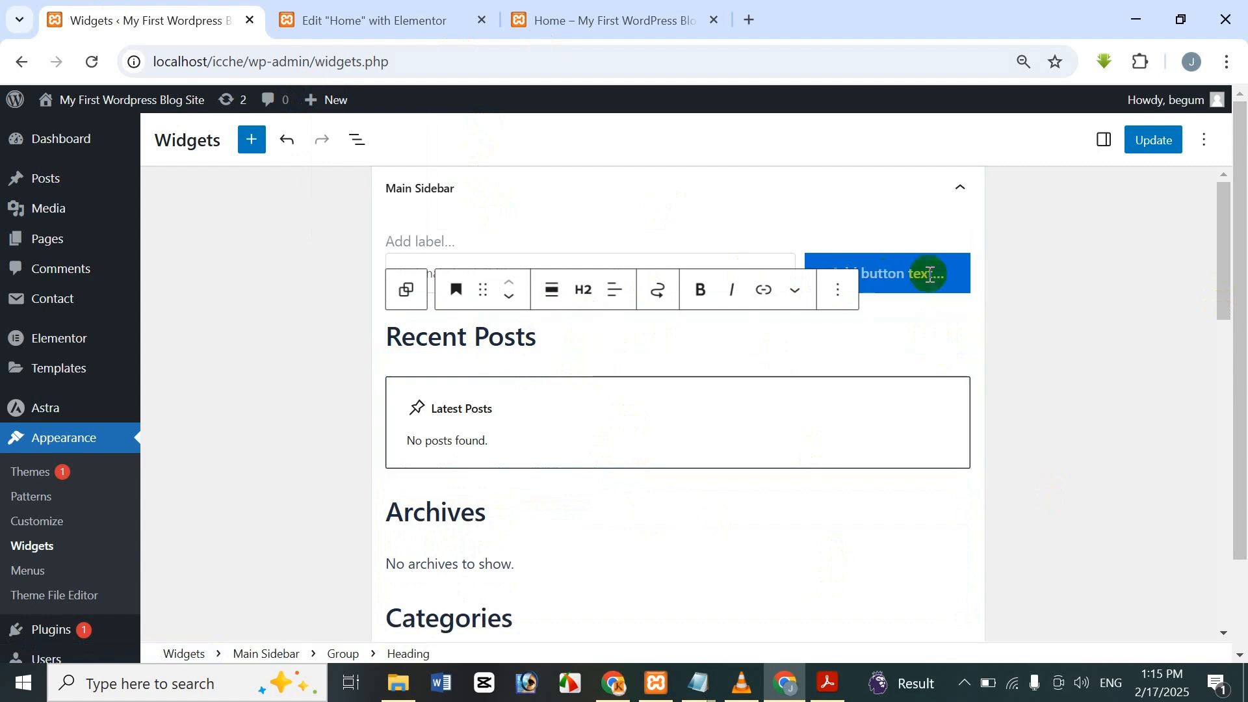
pyautogui.click(838, 289)
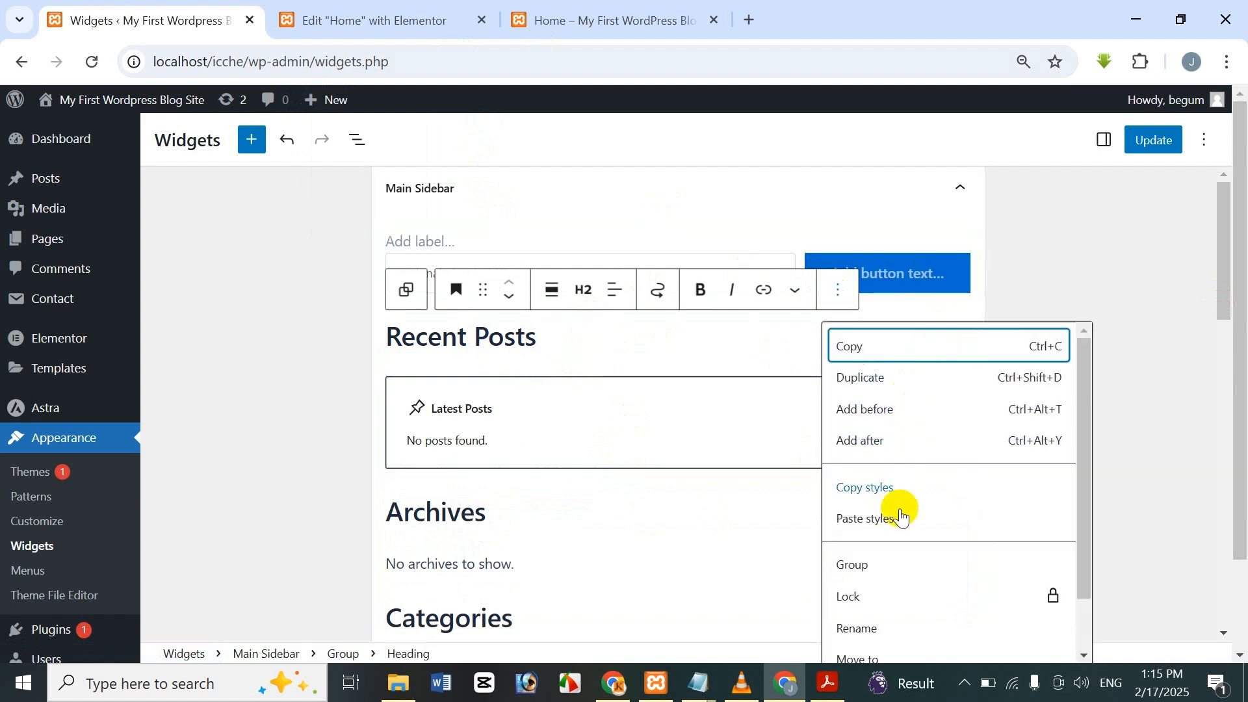
pyautogui.scroll(-1, 896, 643)
pyautogui.click(896, 643)
pyautogui.scroll(-3, 638, 489)
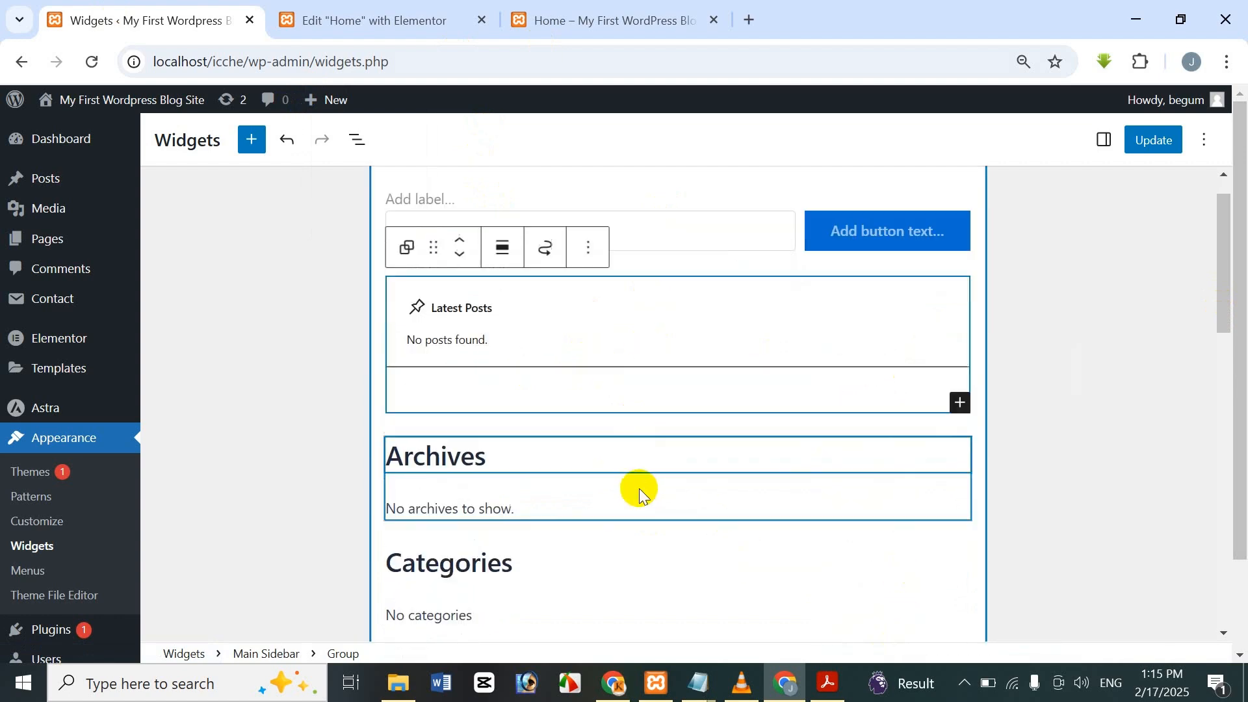
pyautogui.click(628, 307)
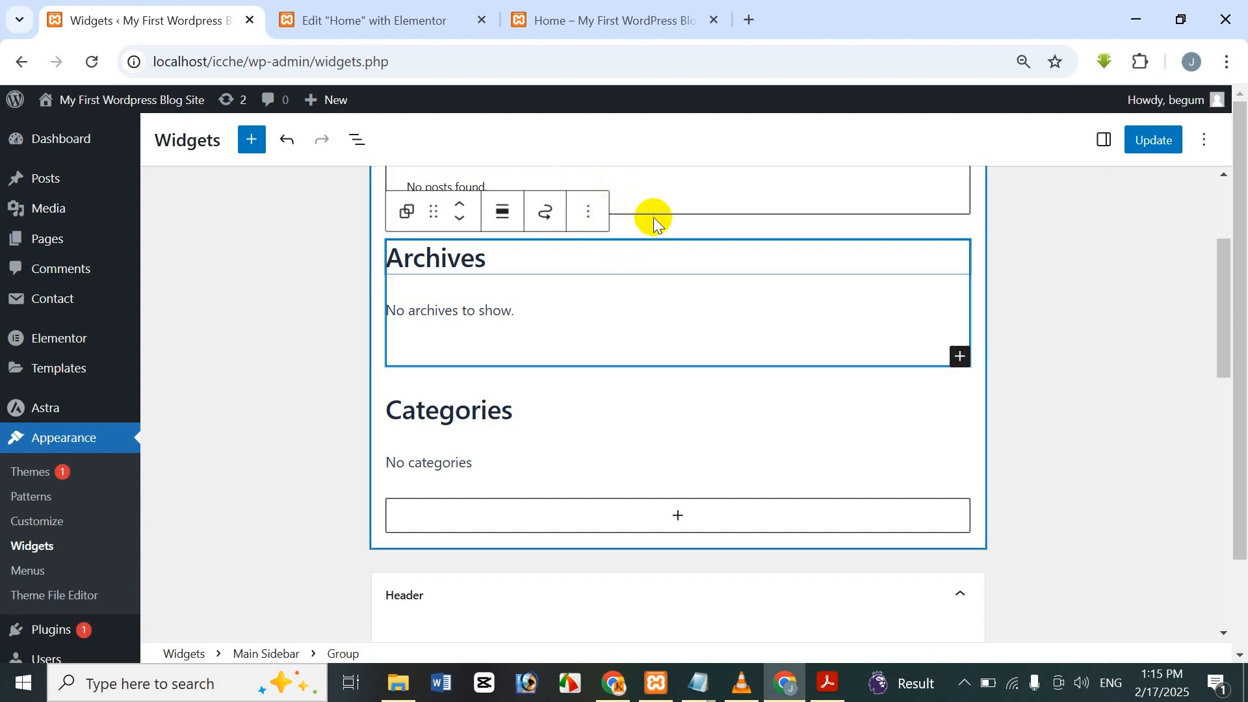
pyautogui.press('Delete')
# Delete the Categories group from Main Sidebar and update the widgets.
pyautogui.click(593, 334)
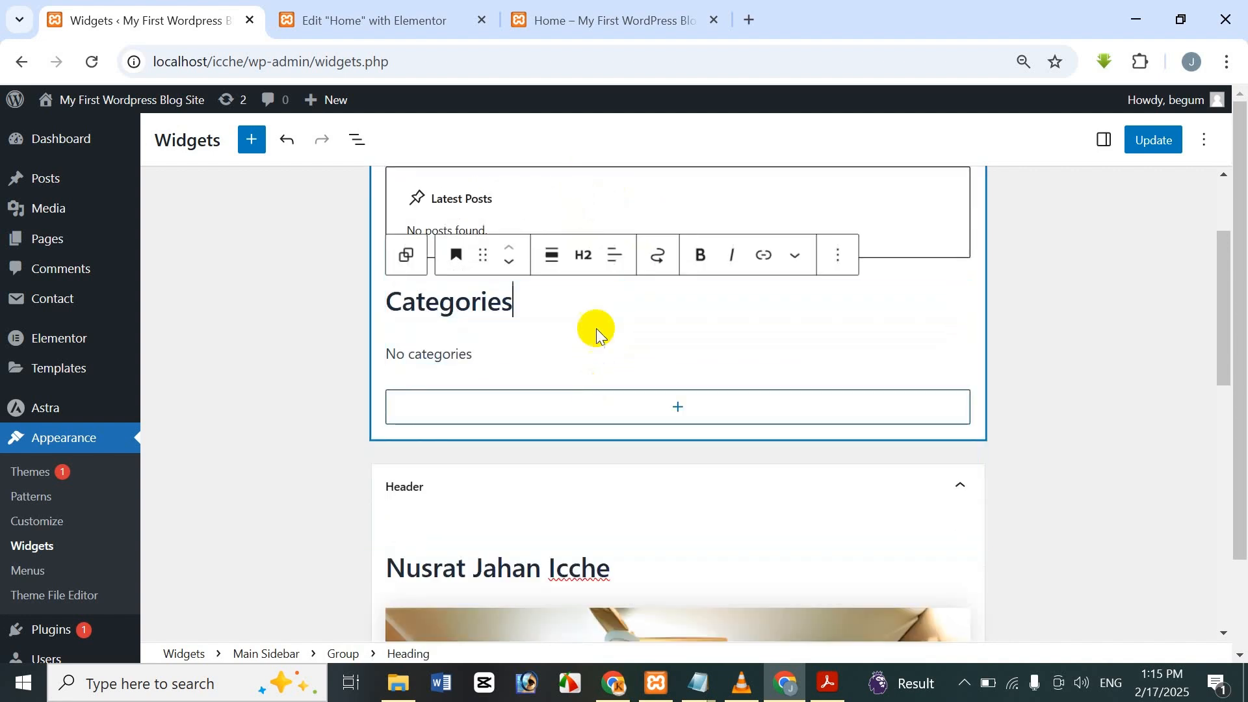
pyautogui.click(594, 354)
pyautogui.click(727, 284)
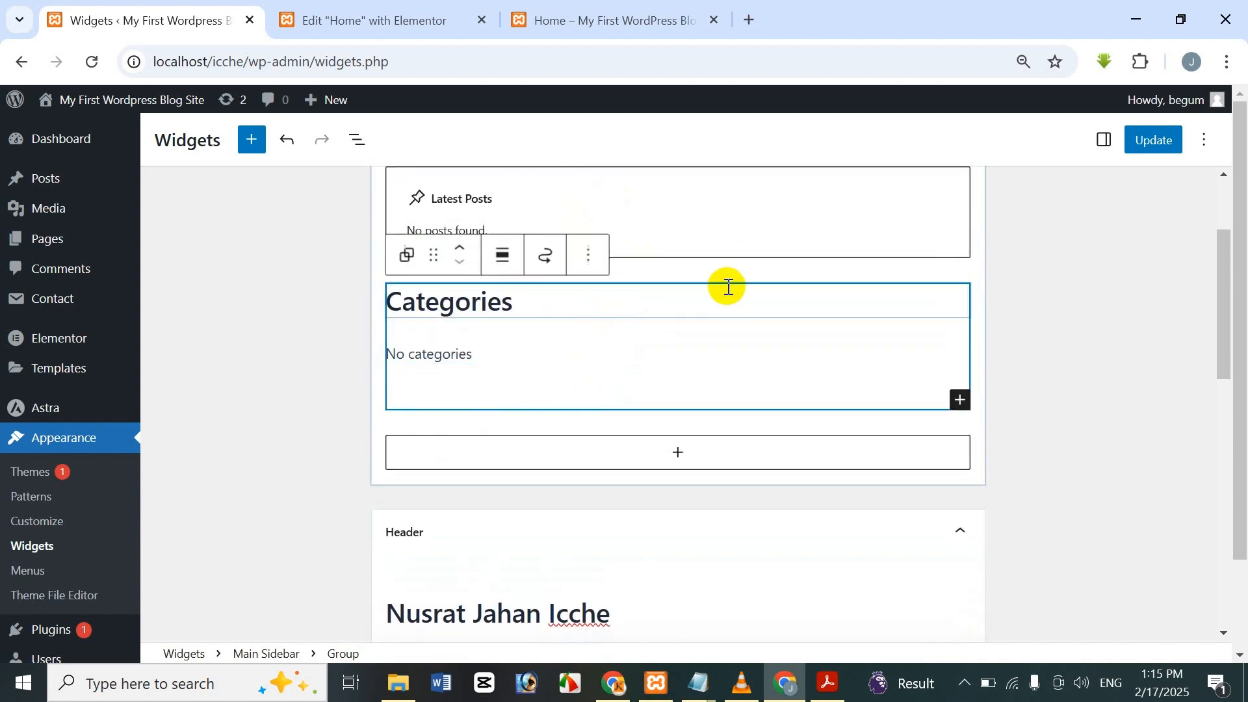
pyautogui.click(588, 255)
pyautogui.scroll(-1, 660, 585)
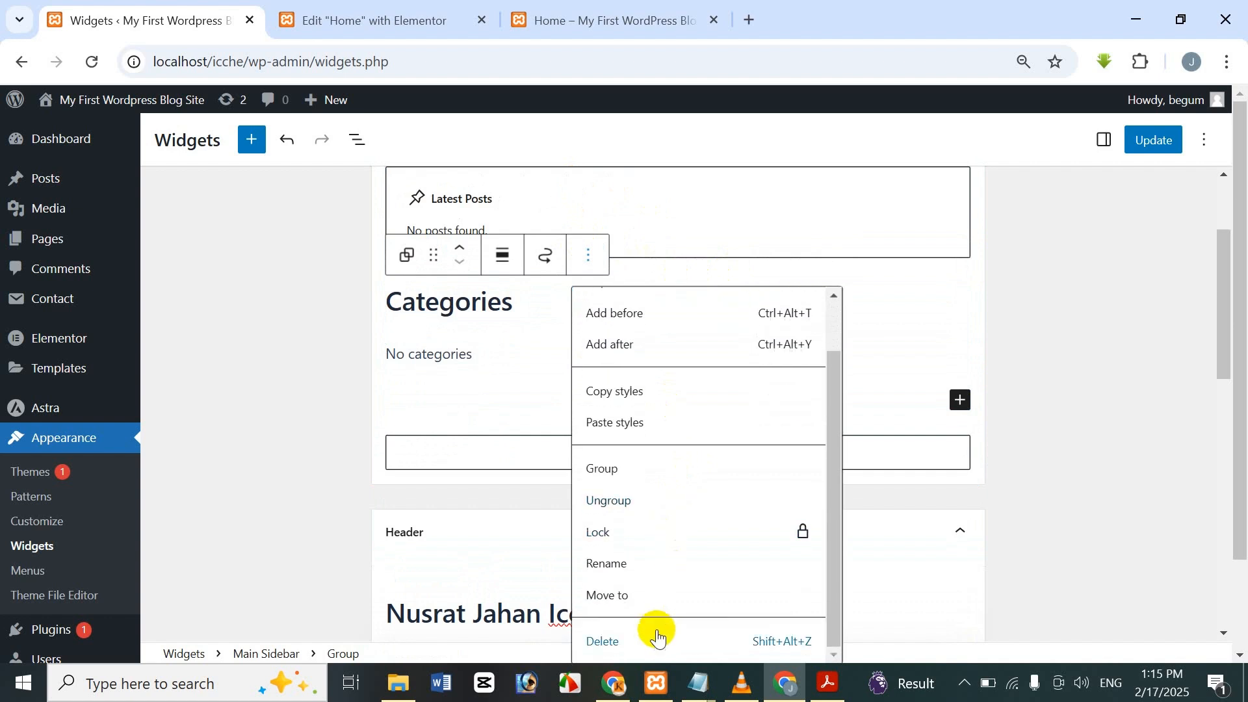
pyautogui.click(657, 637)
pyautogui.scroll(2, 625, 368)
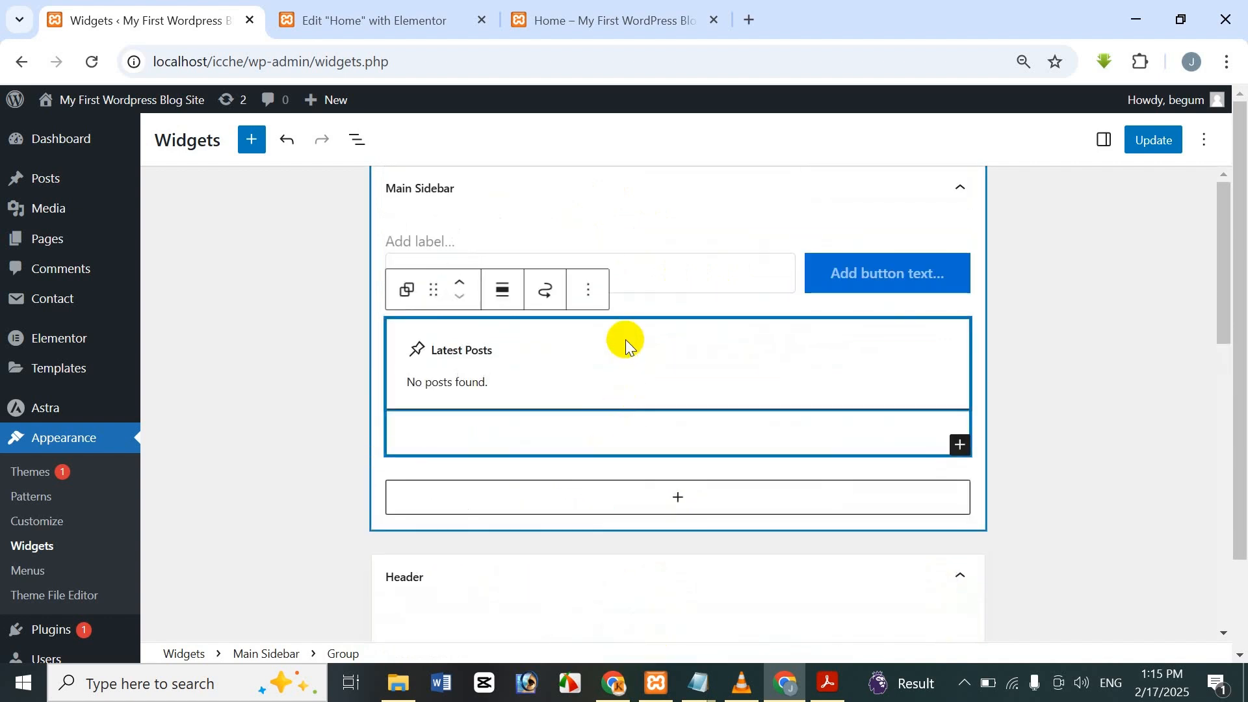
pyautogui.click(1145, 142)
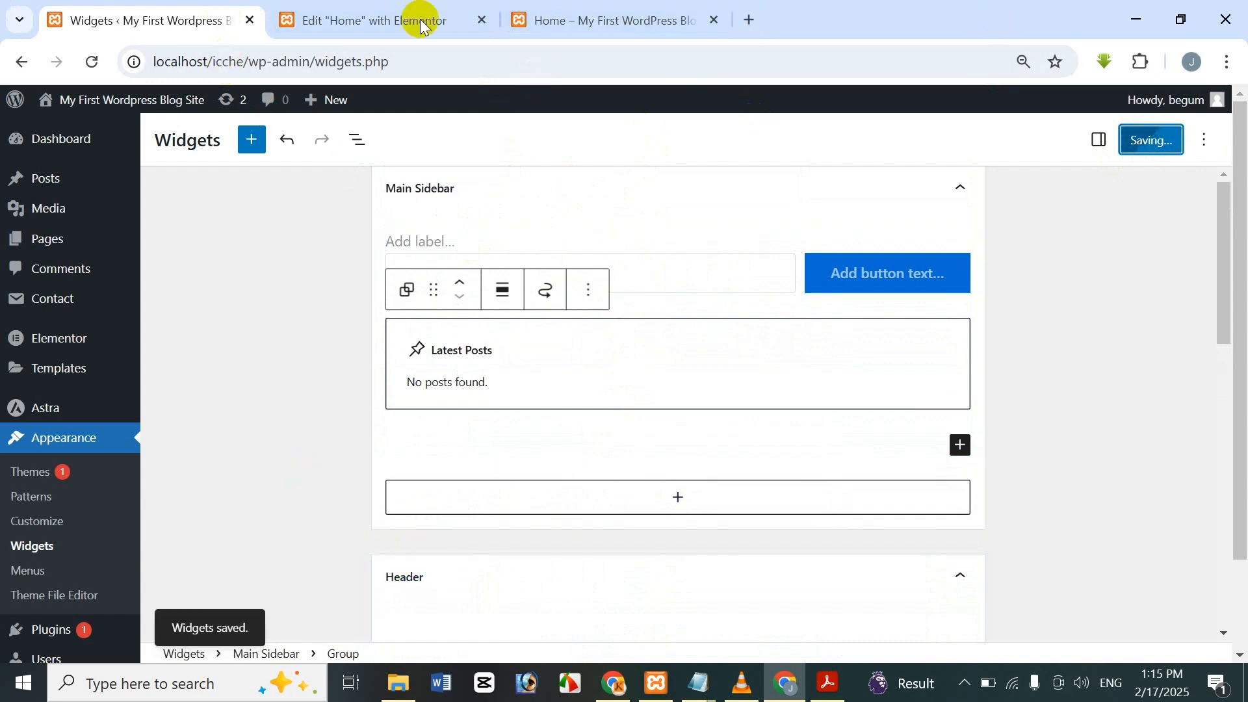
pyautogui.click(448, 18)
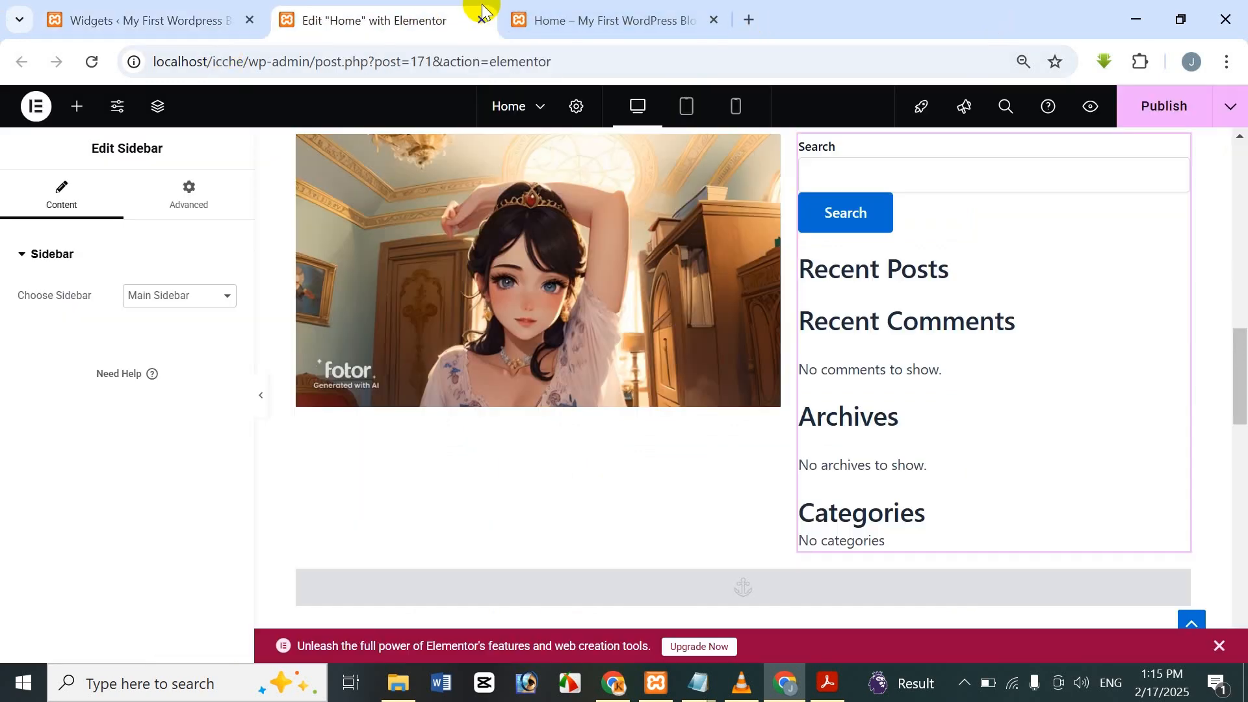
# Reload the Elementor editor and scroll down to the two-column section.
pyautogui.click(91, 61)
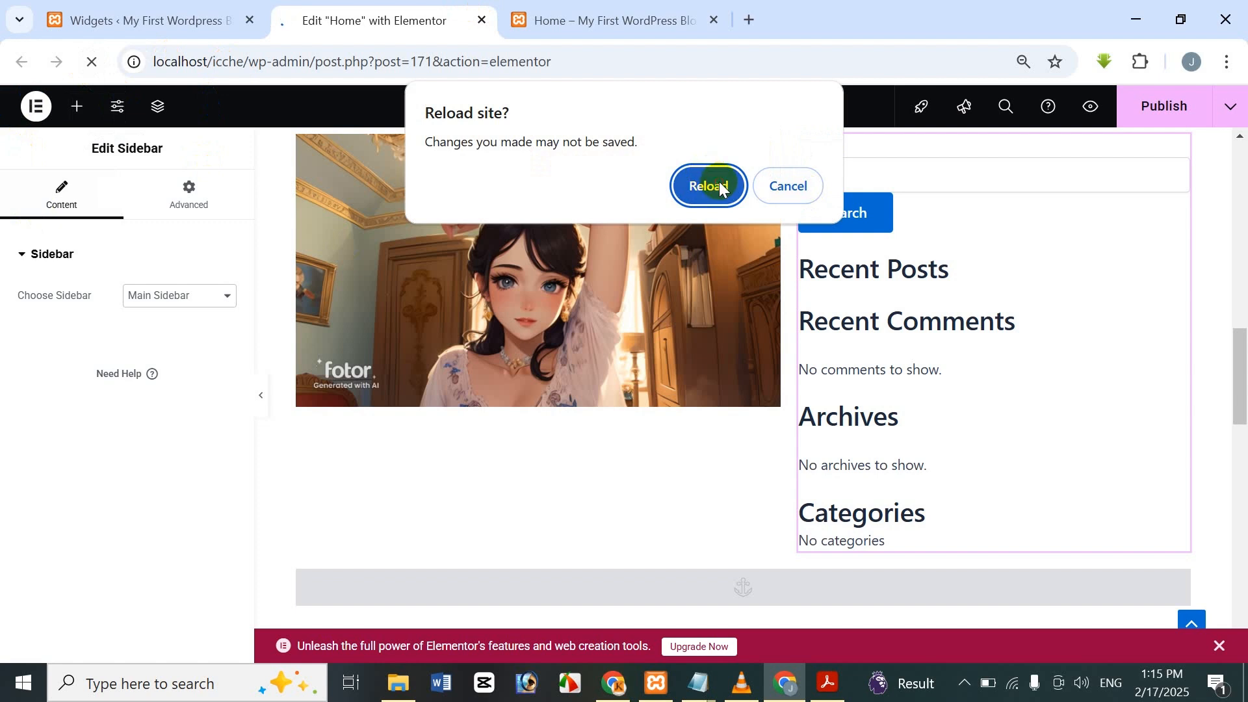
pyautogui.click(714, 183)
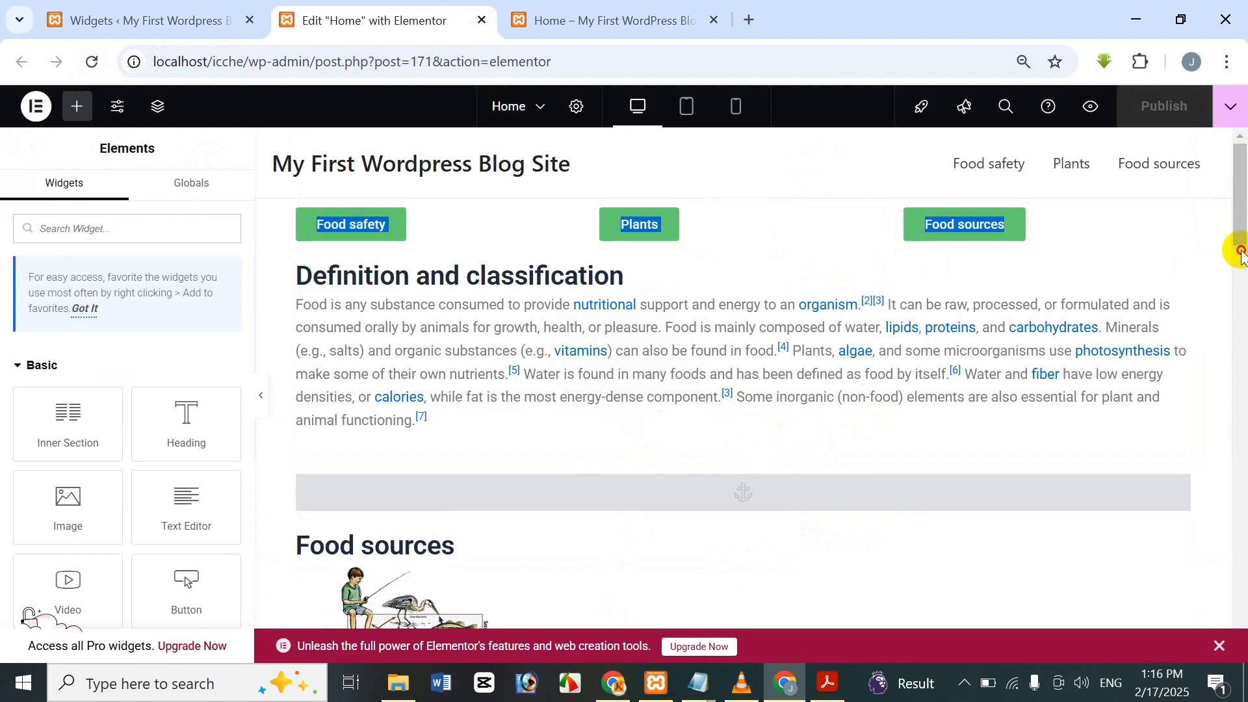
pyautogui.moveTo(1241, 252); pyautogui.dragTo(1240, 251)
pyautogui.click(873, 166)
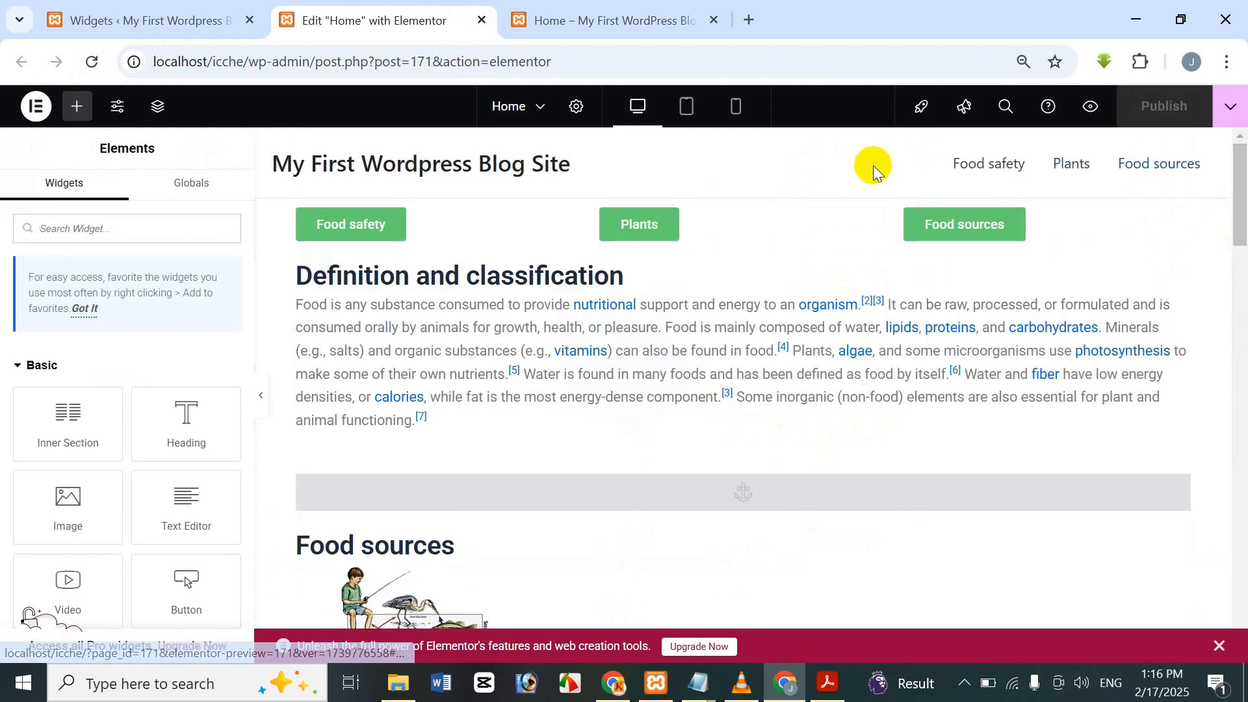
pyautogui.moveTo(1240, 182); pyautogui.dragTo(1243, 361)
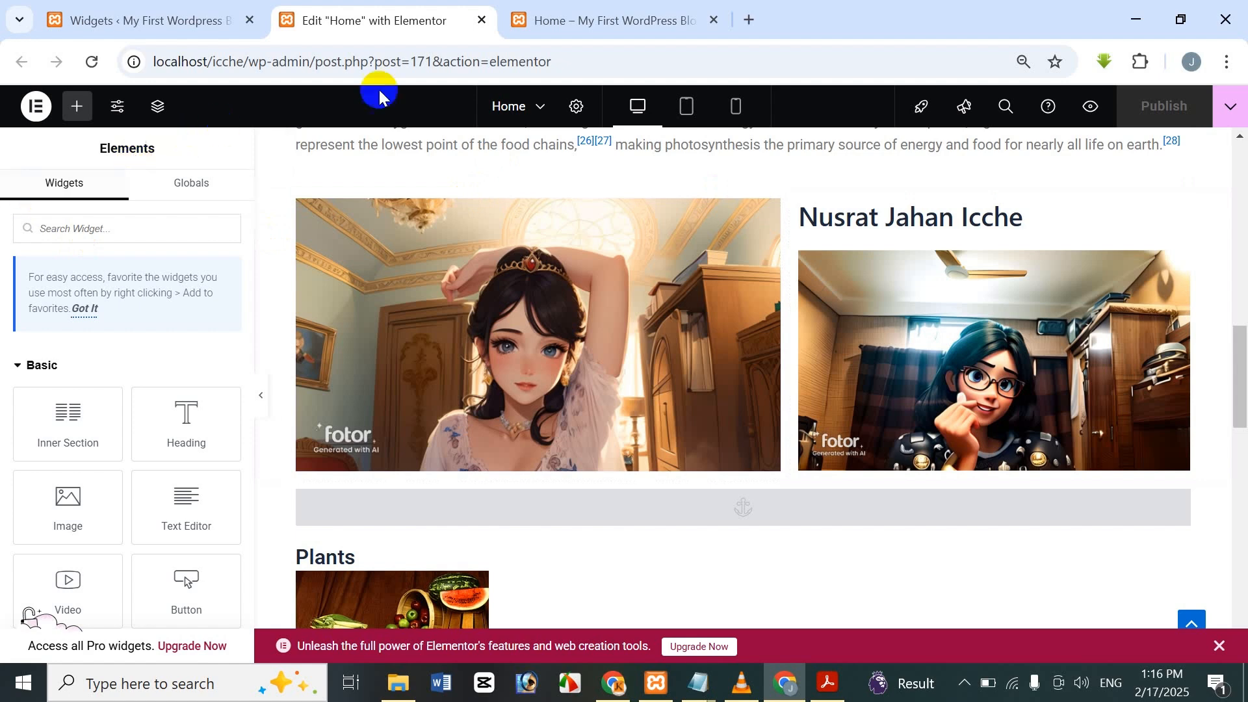
# Set the Sidebar widget beside the image to show Main Sidebar.
pyautogui.click(911, 338)
pyautogui.click(152, 293)
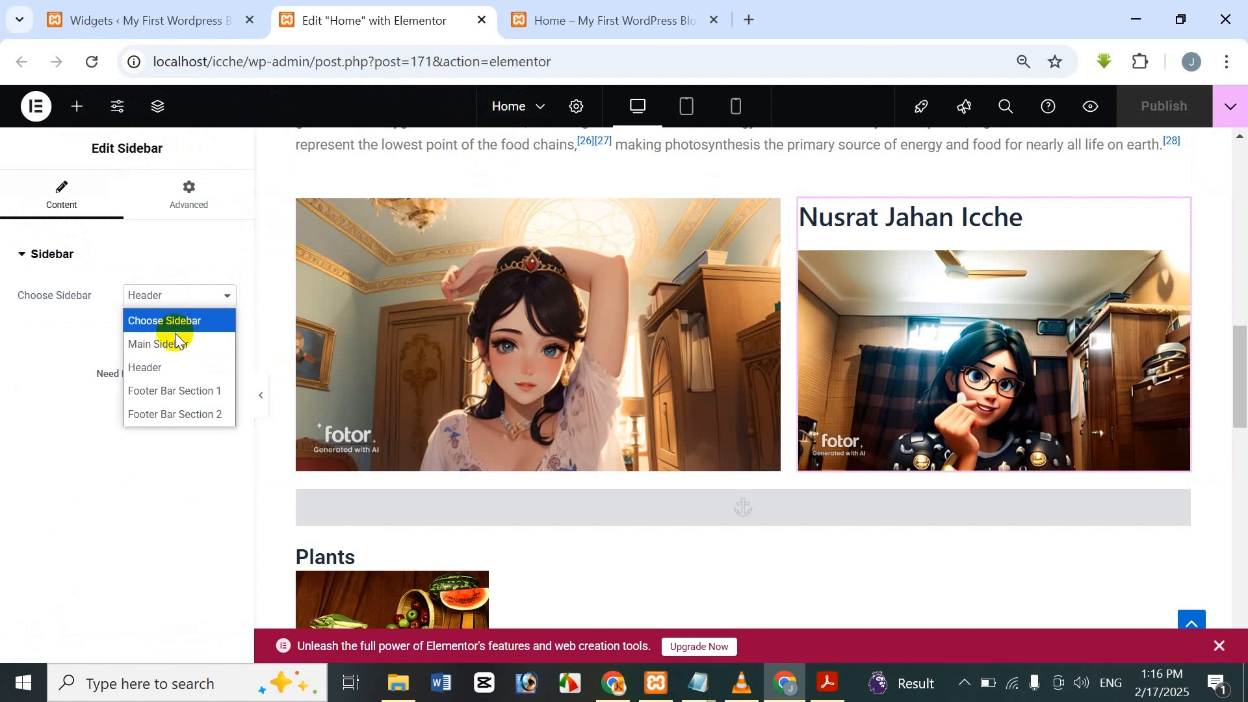
pyautogui.click(181, 351)
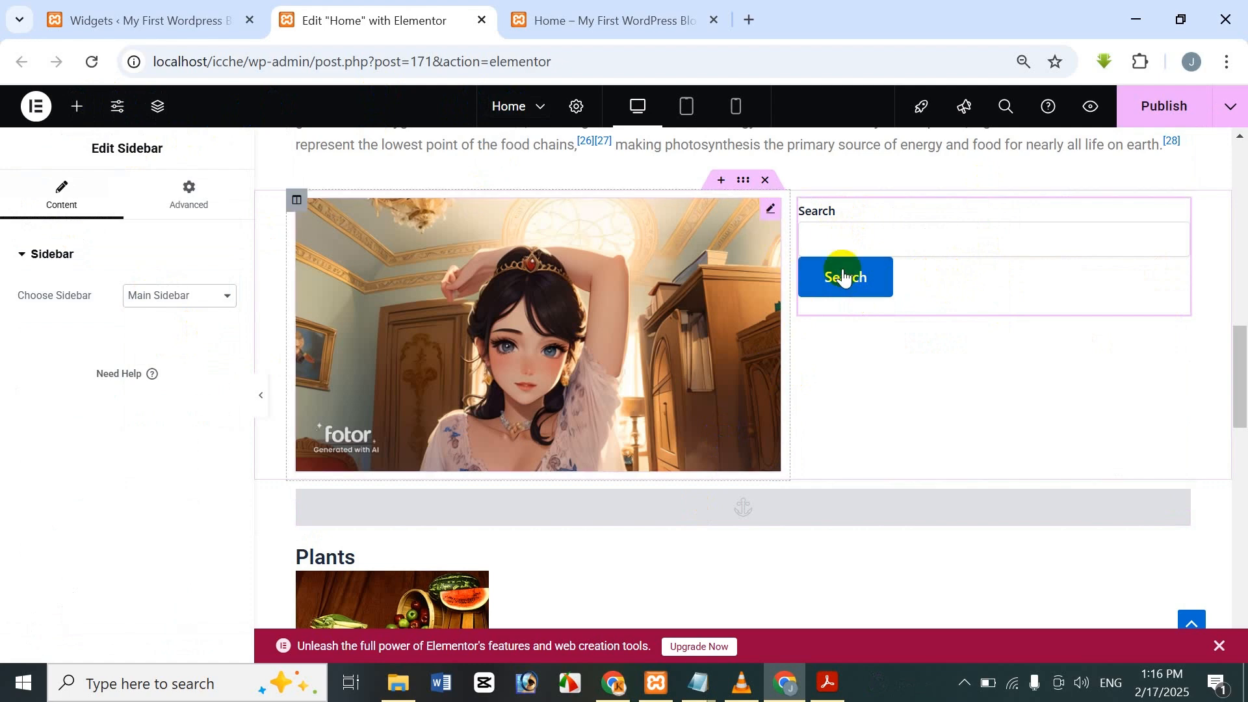
pyautogui.click(167, 20)
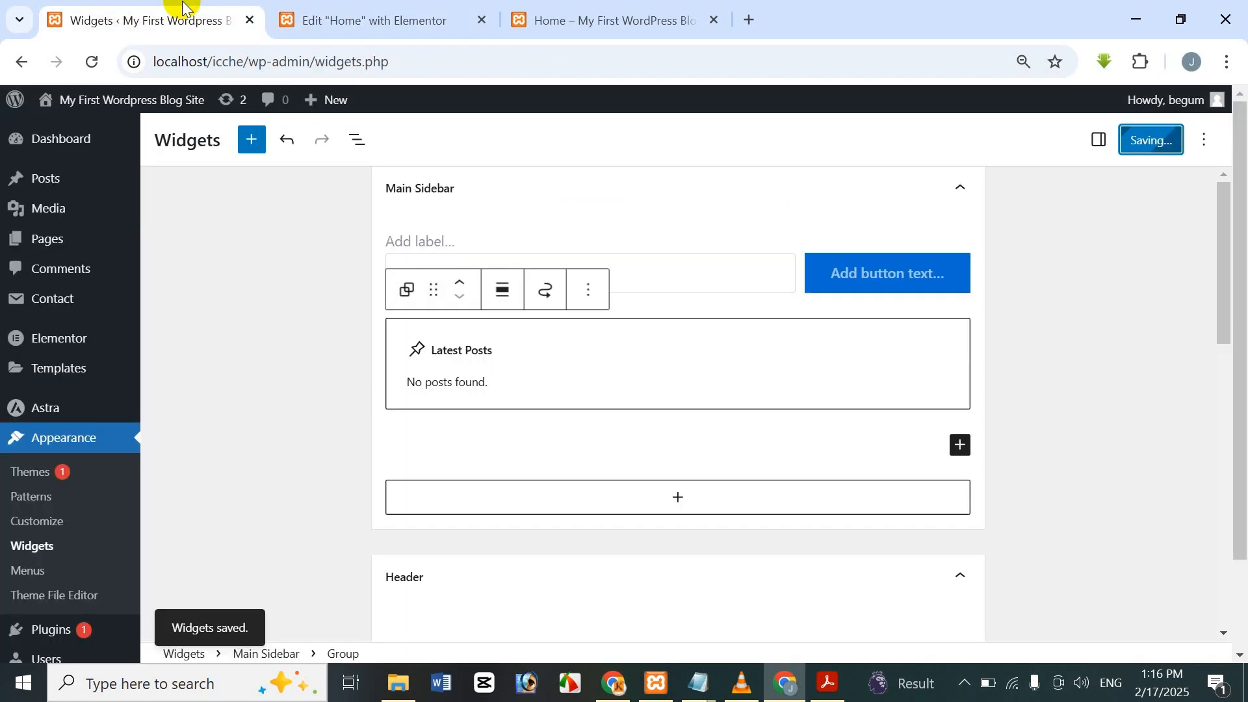
# Delete the Search and Latest Posts blocks from Main Sidebar.
pyautogui.click(530, 238)
pyautogui.click(801, 200)
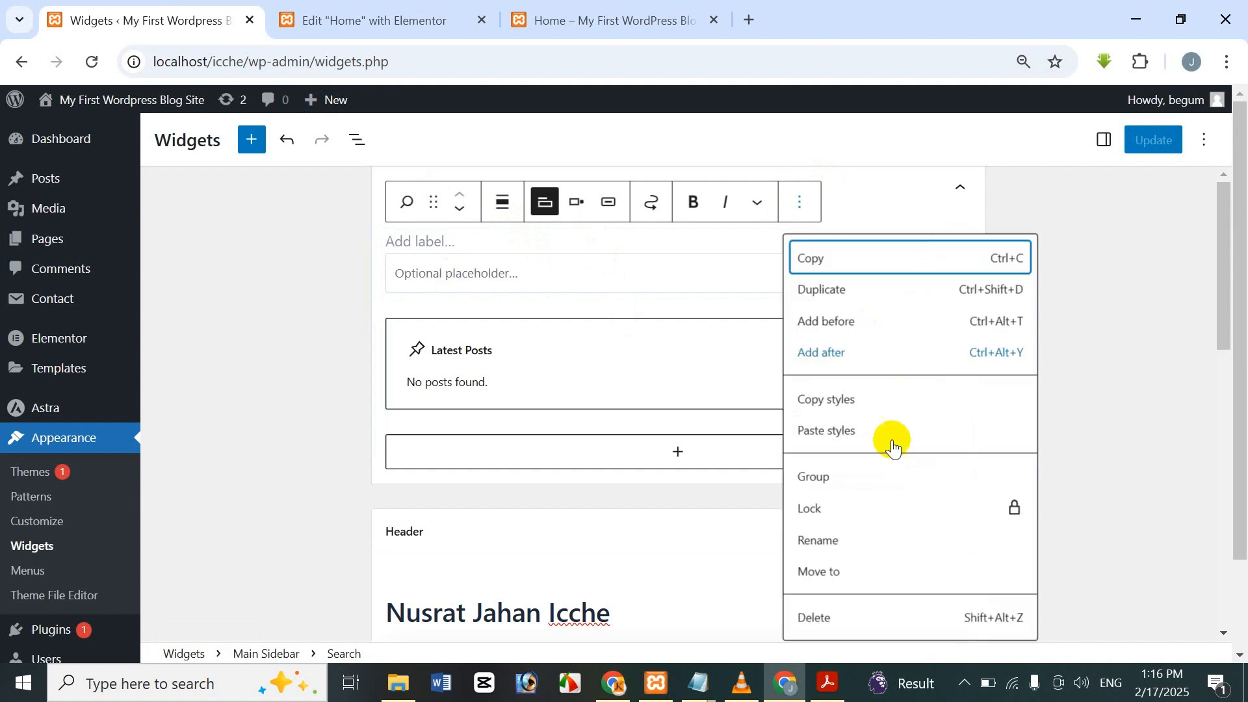
pyautogui.click(841, 620)
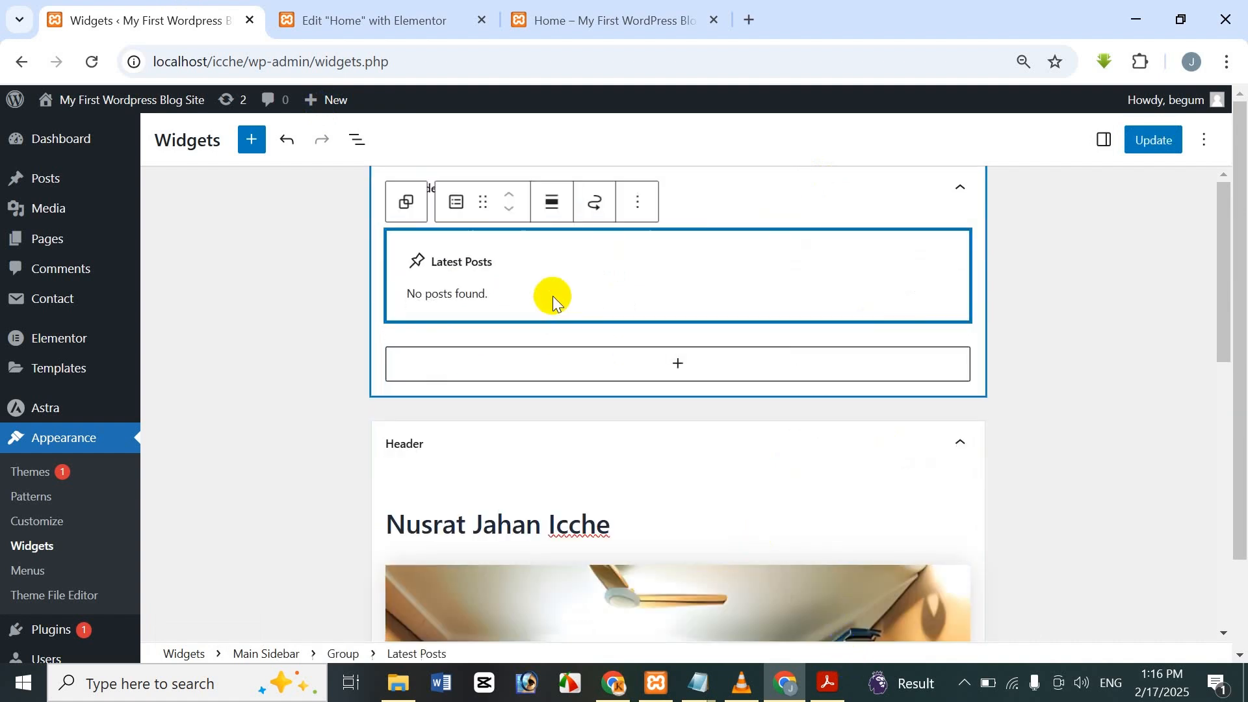
pyautogui.click(638, 201)
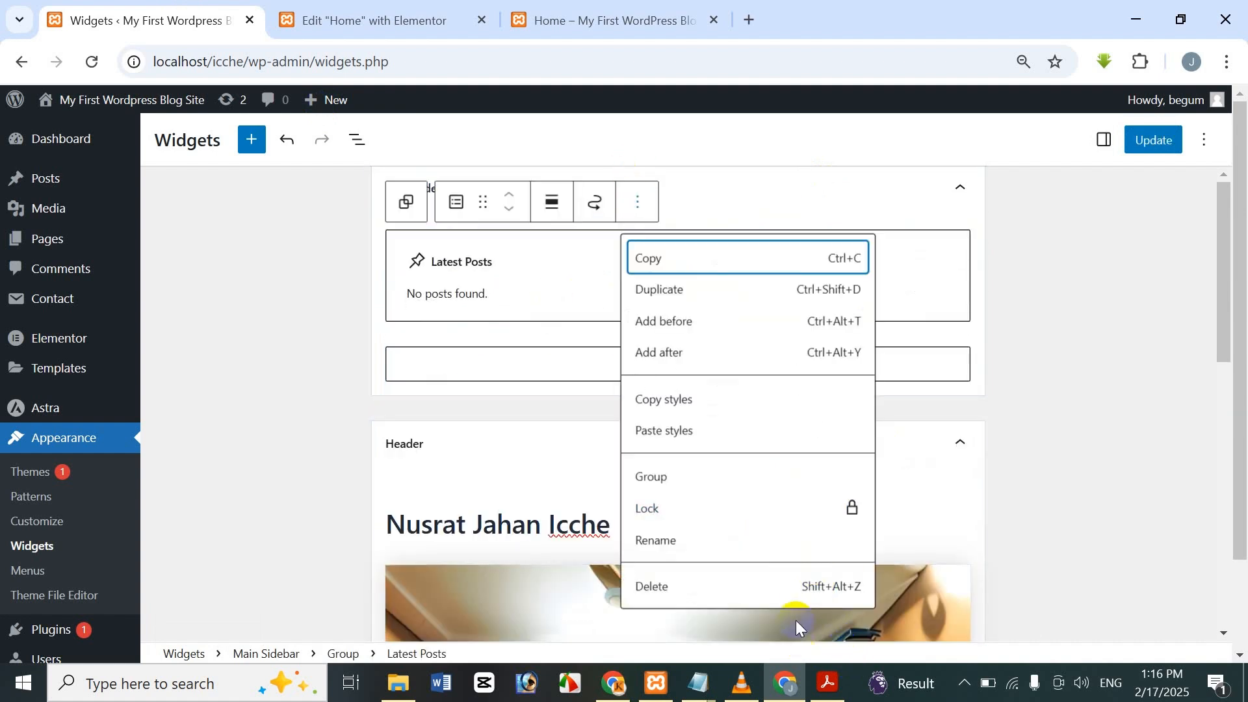
pyautogui.click(812, 586)
# Delete the leftover empty Group block from Main Sidebar and update the widgets.
pyautogui.click(637, 254)
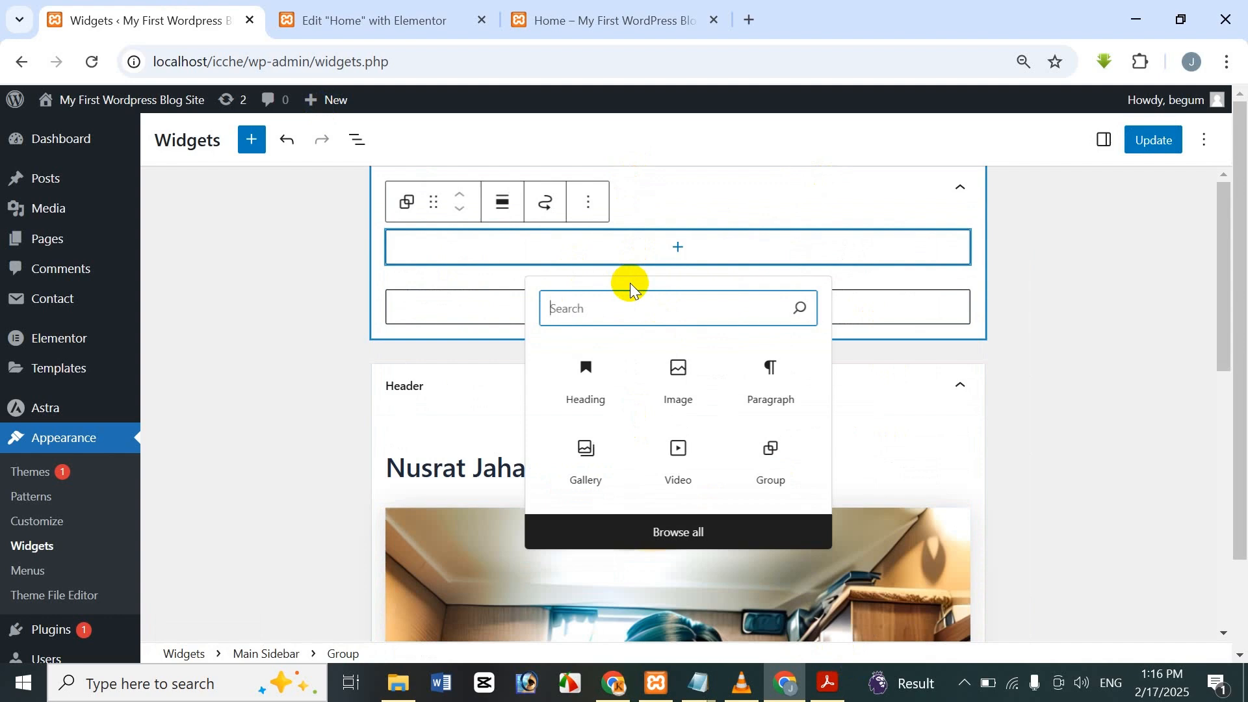
pyautogui.click(357, 287)
pyautogui.click(490, 252)
pyautogui.click(589, 224)
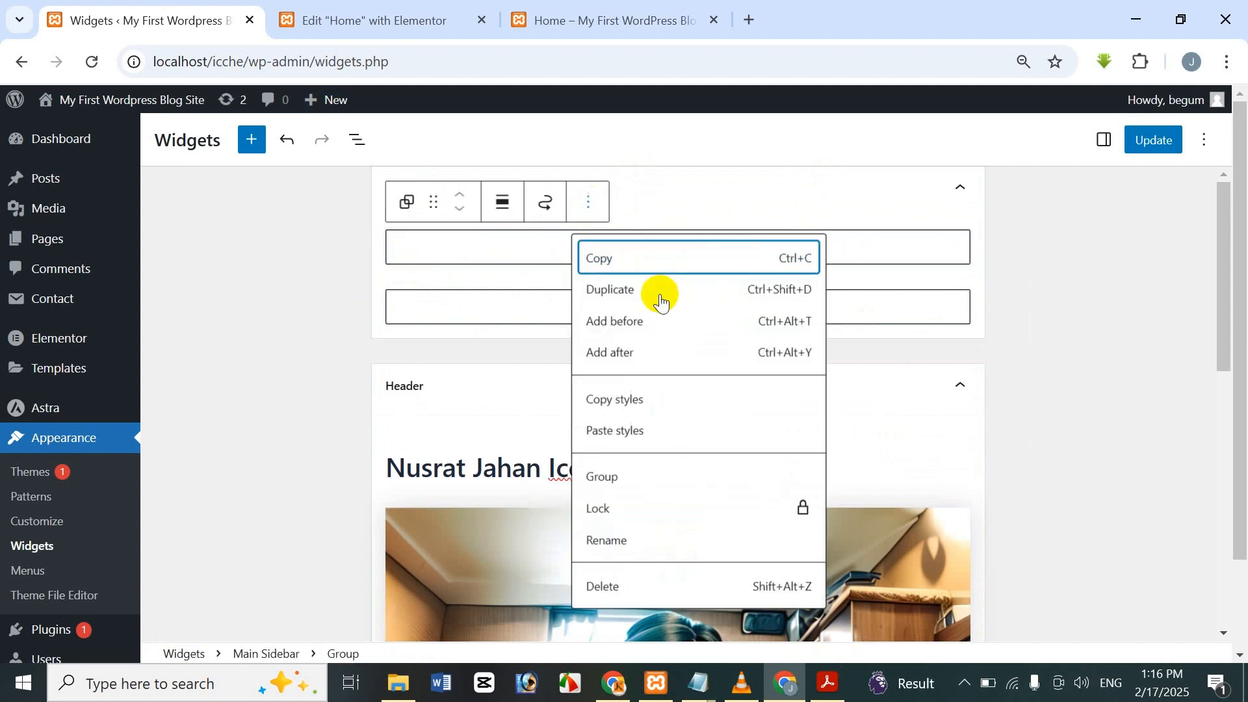
pyautogui.click(691, 589)
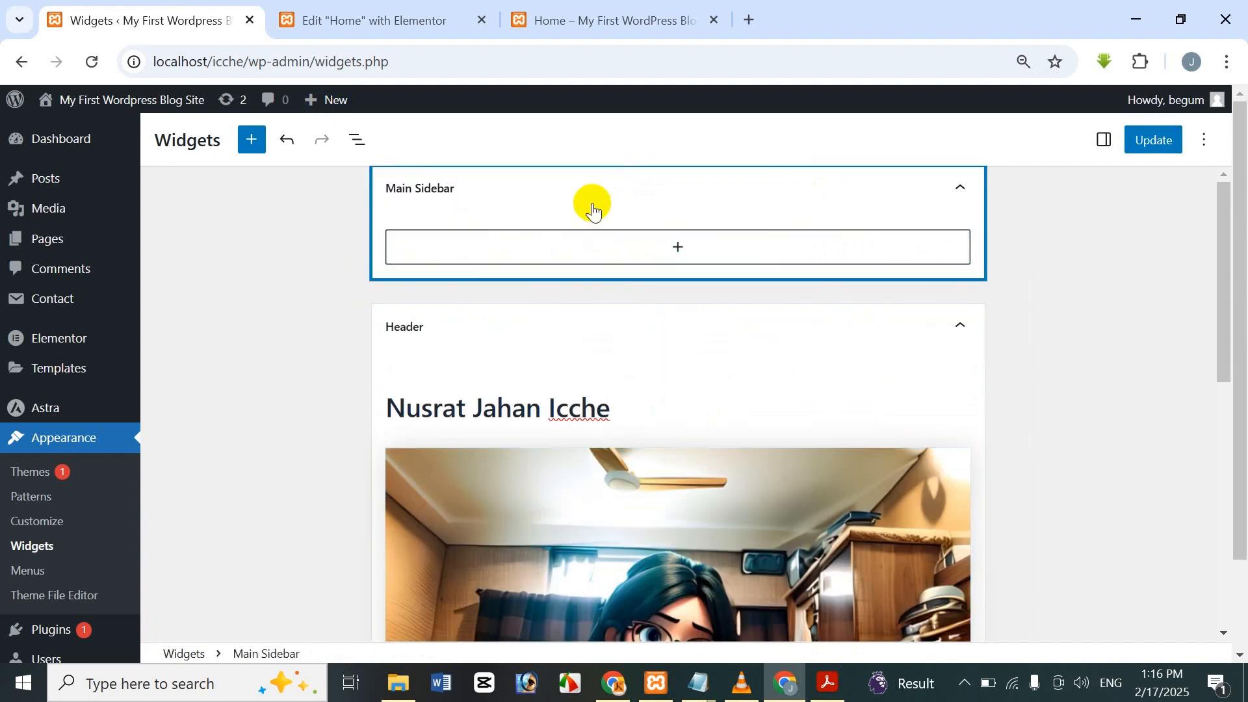
pyautogui.click(1134, 149)
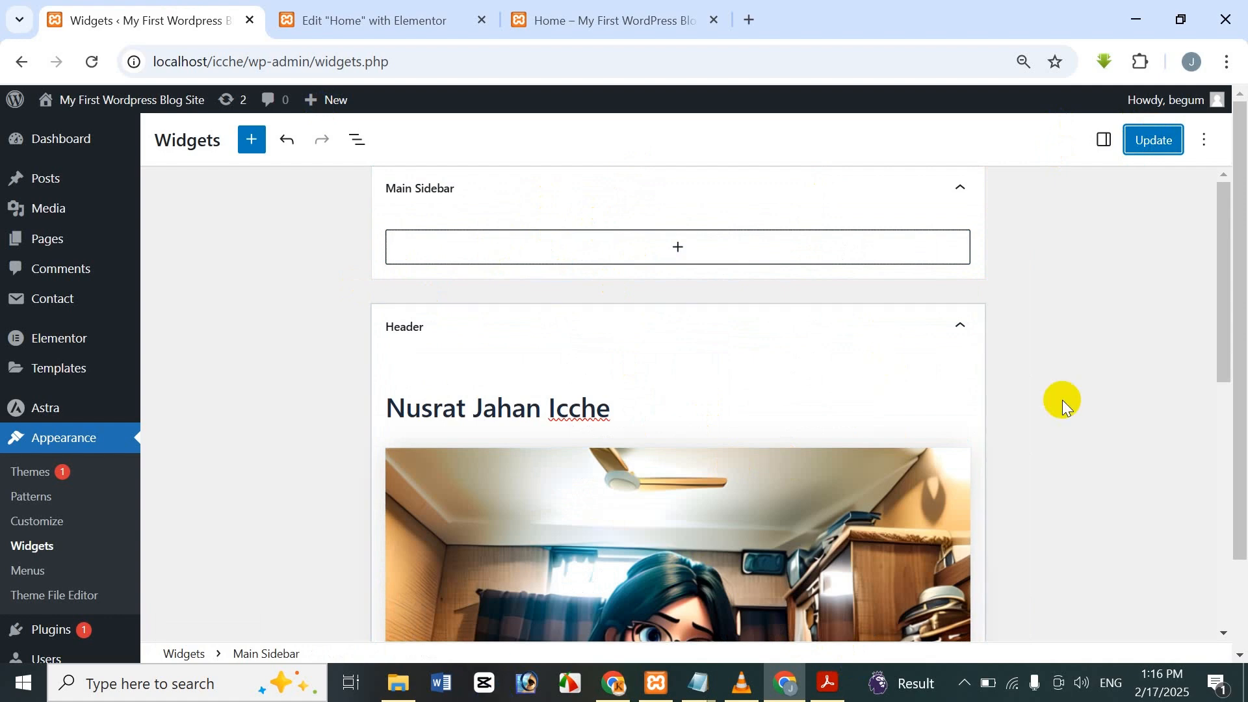
pyautogui.click(1156, 135)
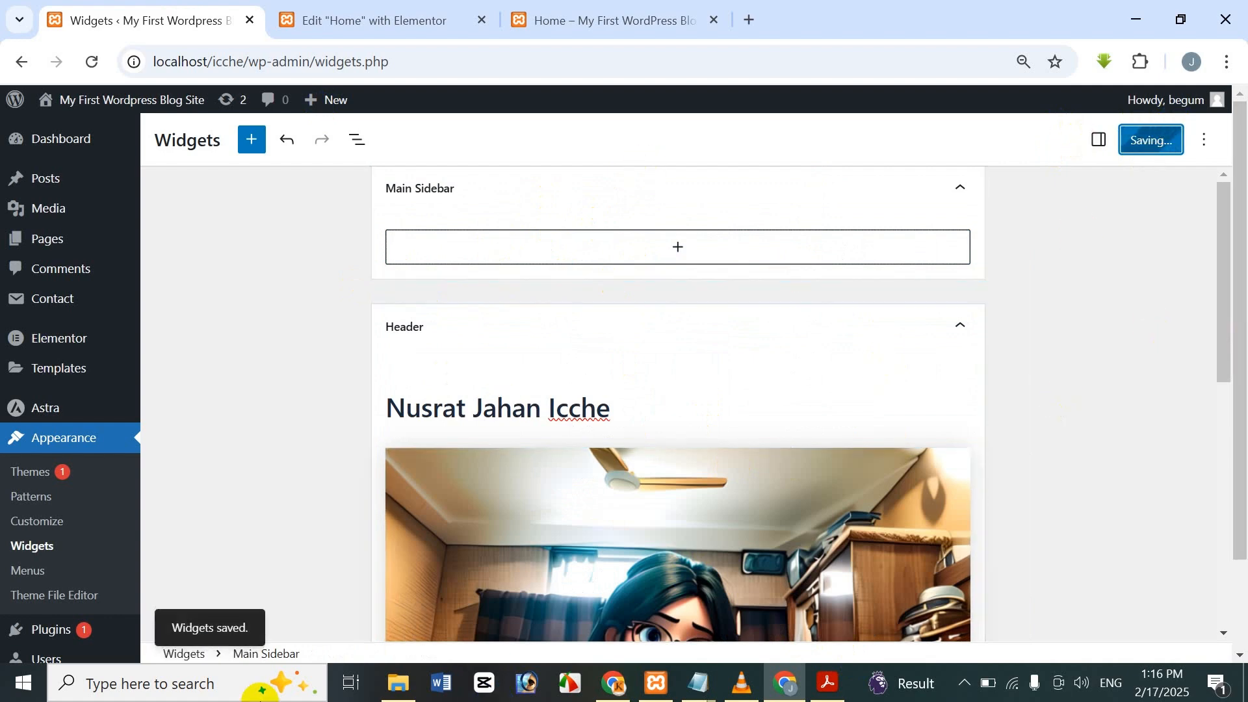
# Reload the Elementor editor and scroll to the two-column section.
pyautogui.click(406, 13)
pyautogui.click(91, 61)
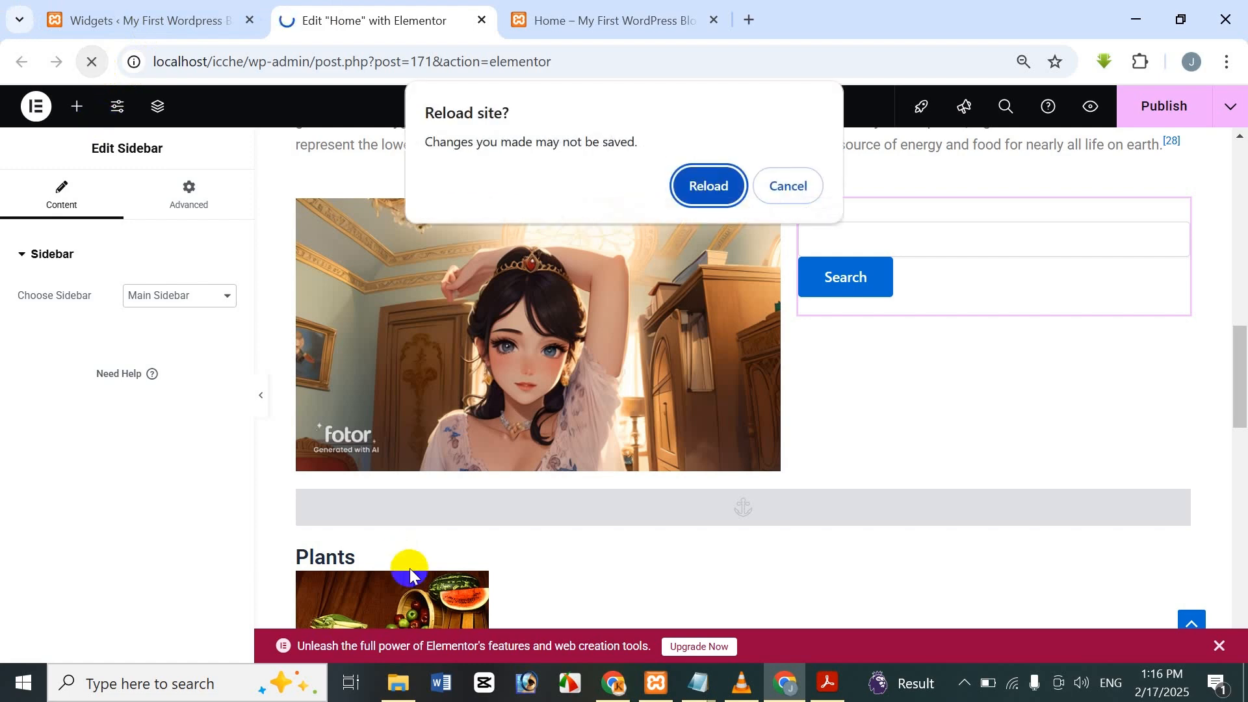
pyautogui.click(776, 189)
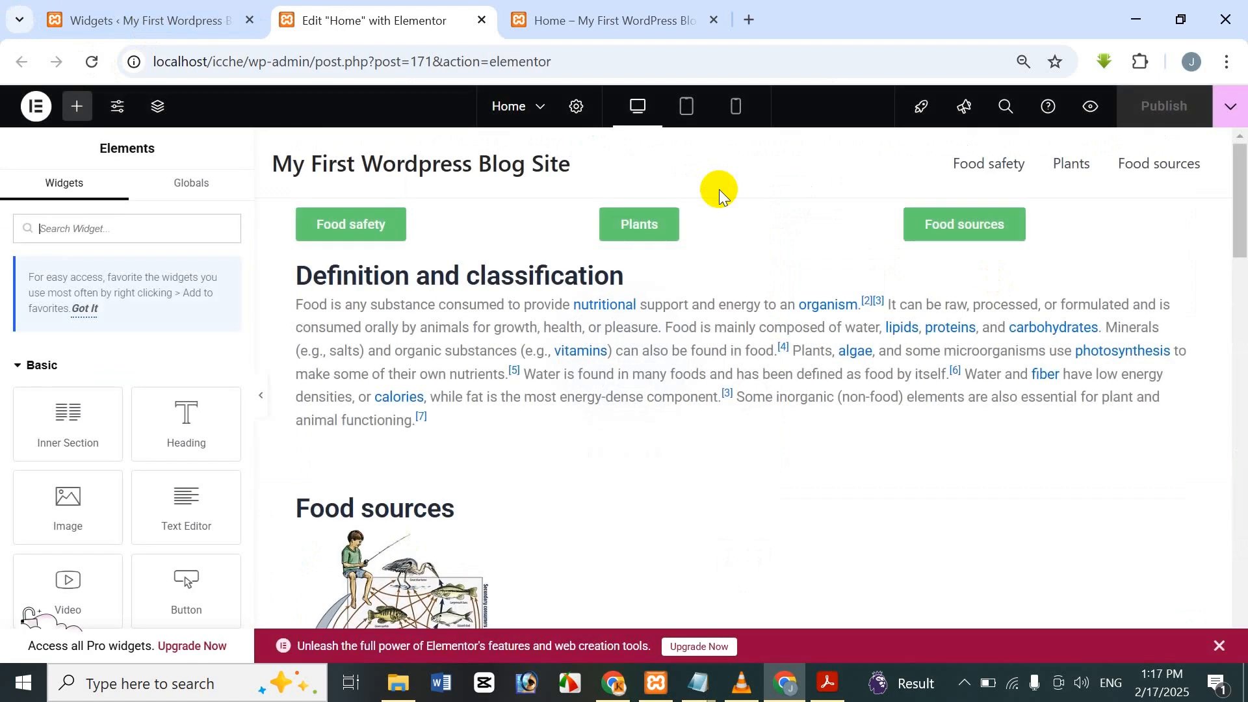
pyautogui.rightClick(719, 339)
pyautogui.click(484, 462)
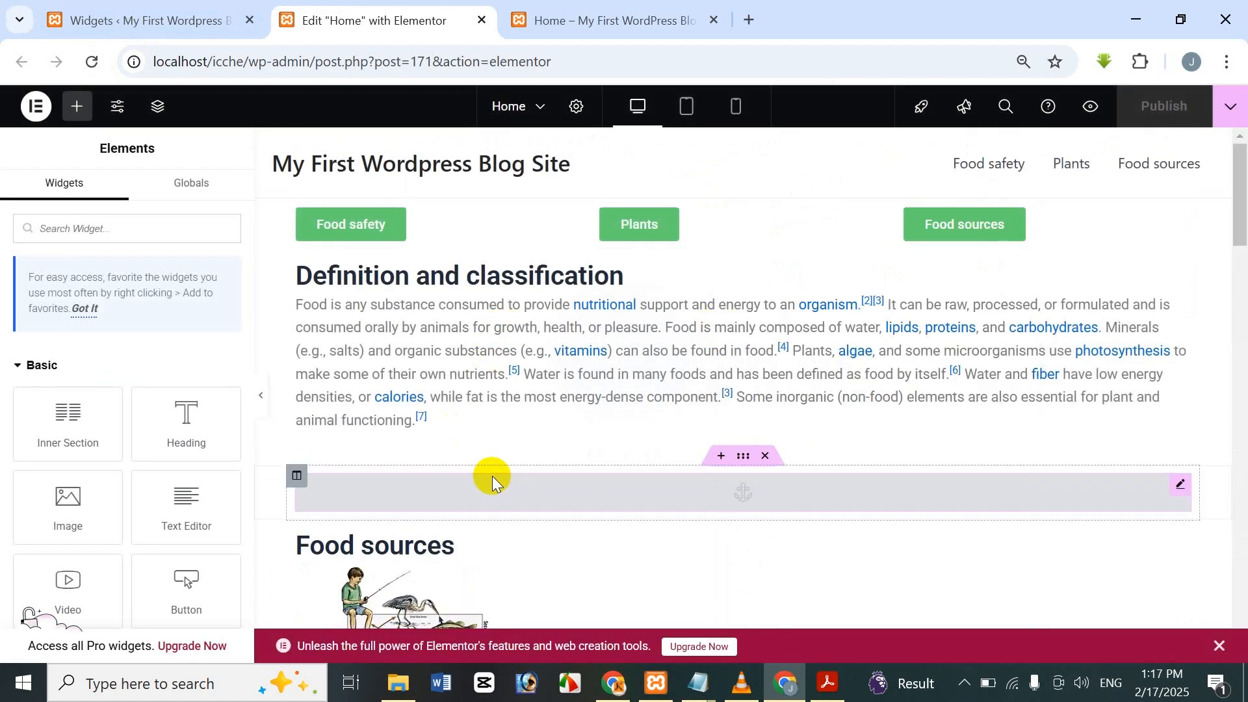
pyautogui.moveTo(1242, 223); pyautogui.dragTo(1235, 373)
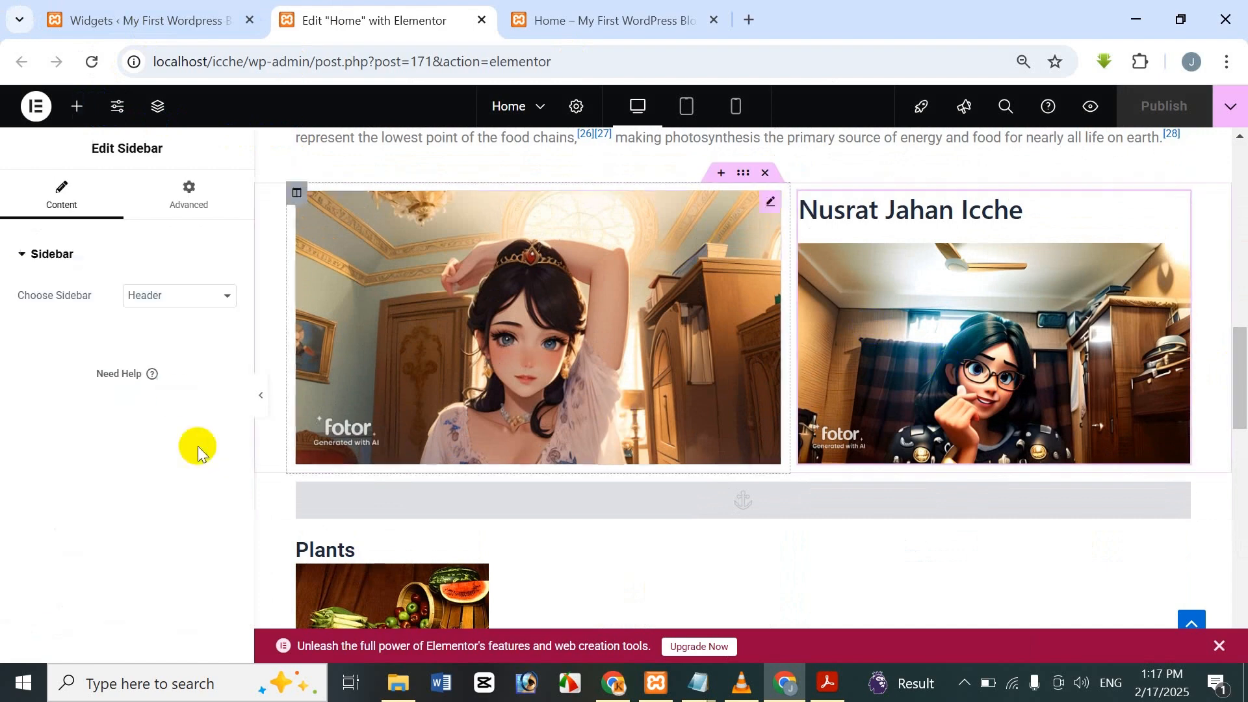
# Set the Sidebar widget to Main Sidebar, publish the Home page and view it live.
pyautogui.click(164, 297)
pyautogui.click(164, 344)
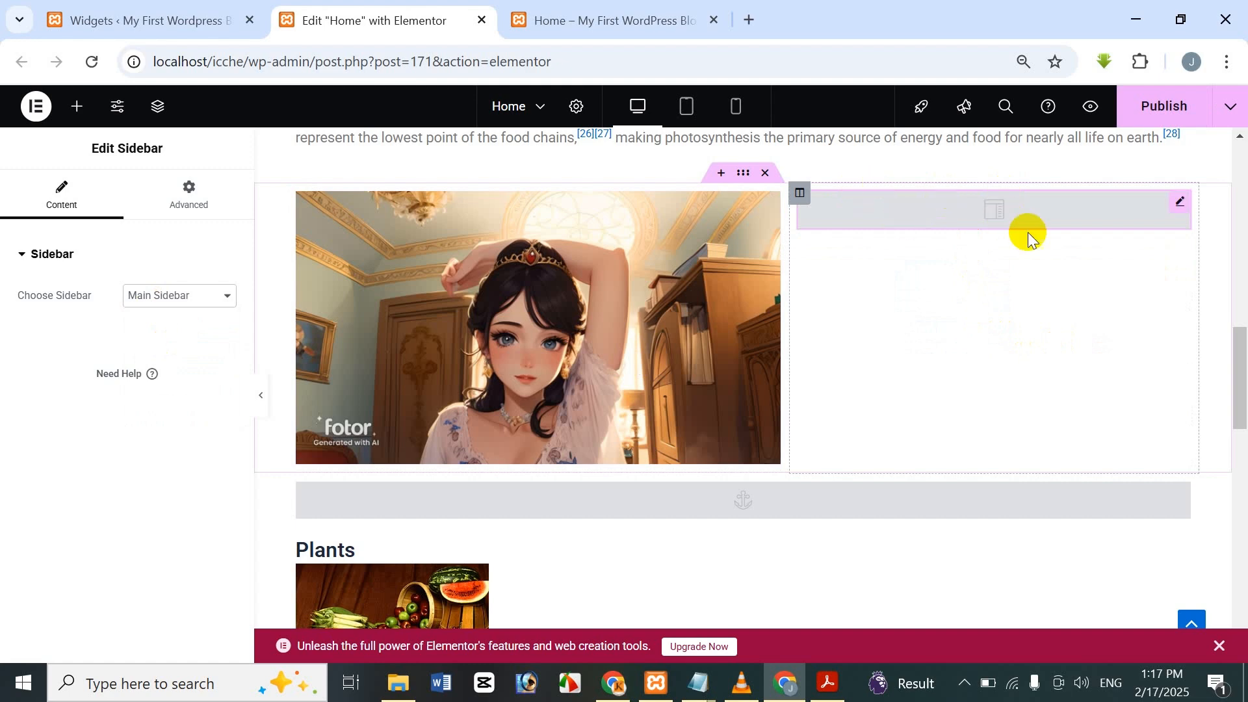
pyautogui.click(1167, 105)
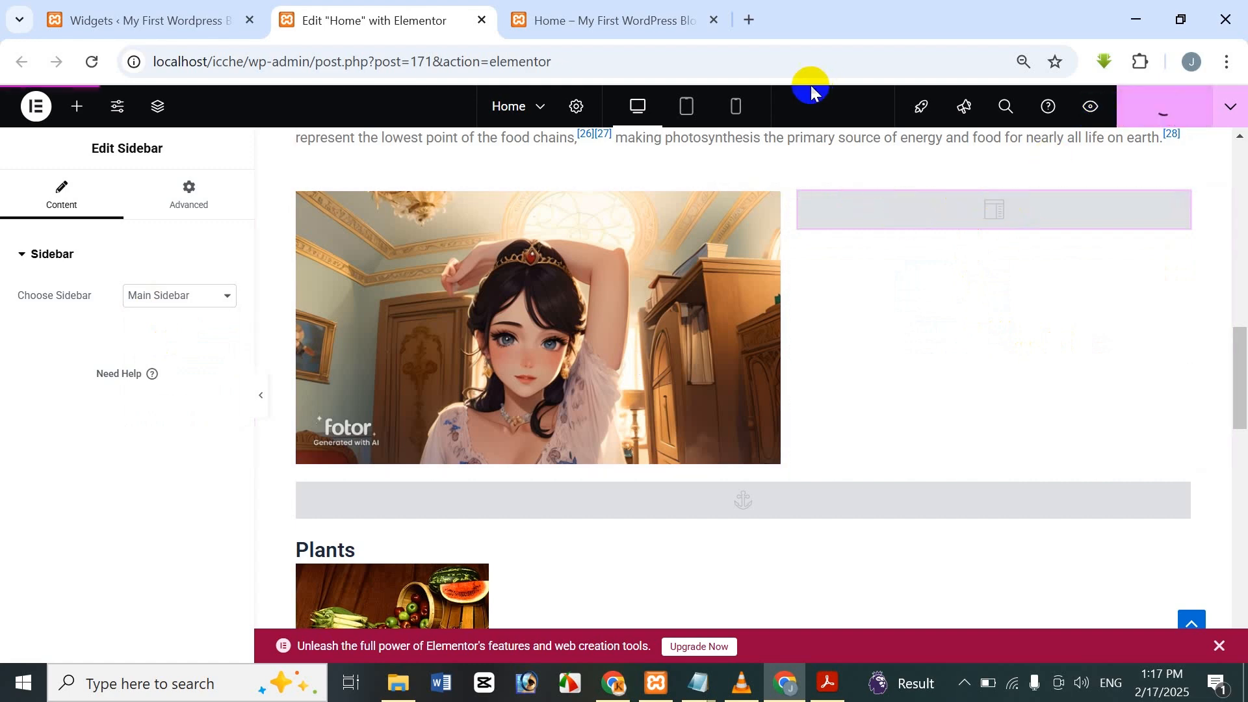
pyautogui.click(598, 8)
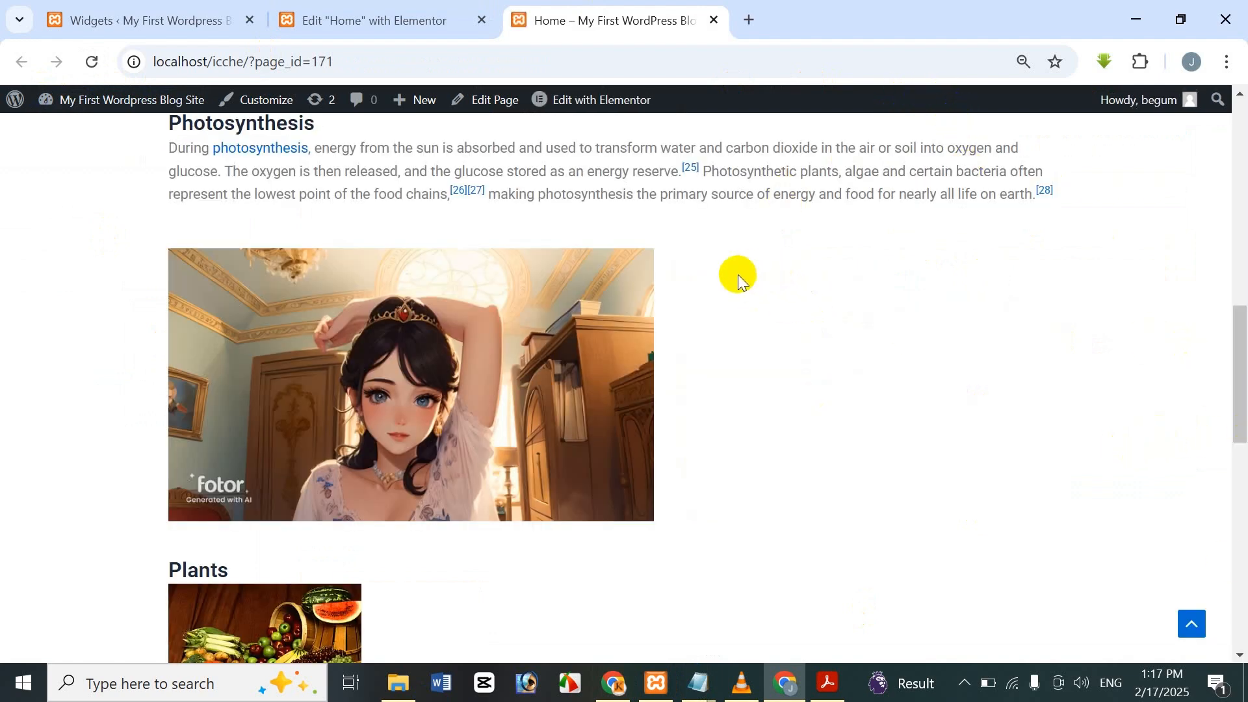
# Glance between the Elementor editor and Widgets page, then bring up the 'Elementor Bangla Tutorial Part 37' title PDF.
pyautogui.click(331, 13)
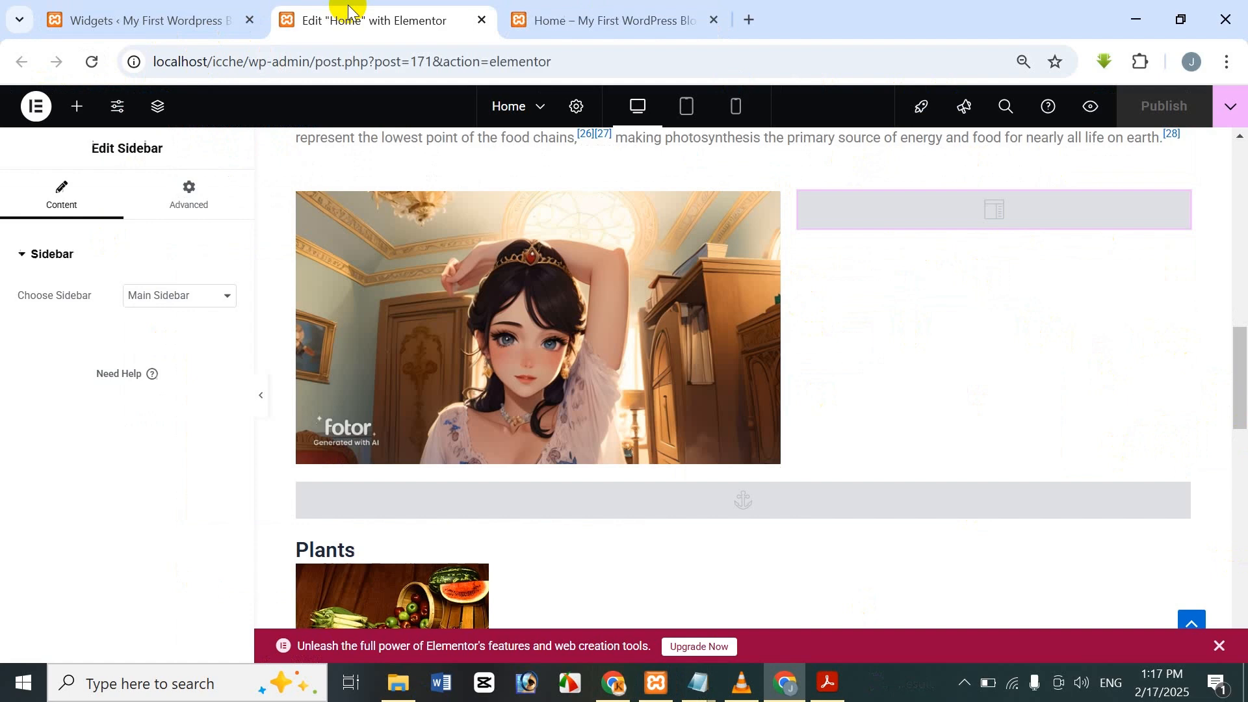
pyautogui.click(147, 9)
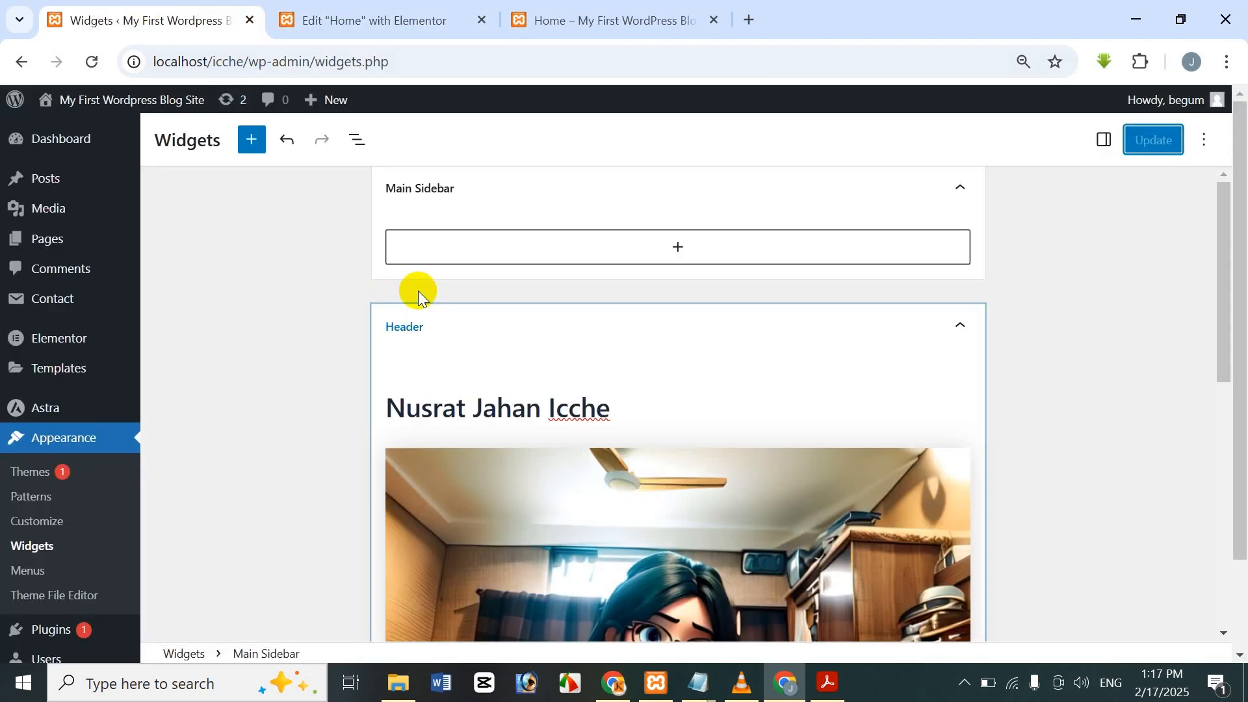
pyautogui.click(300, 8)
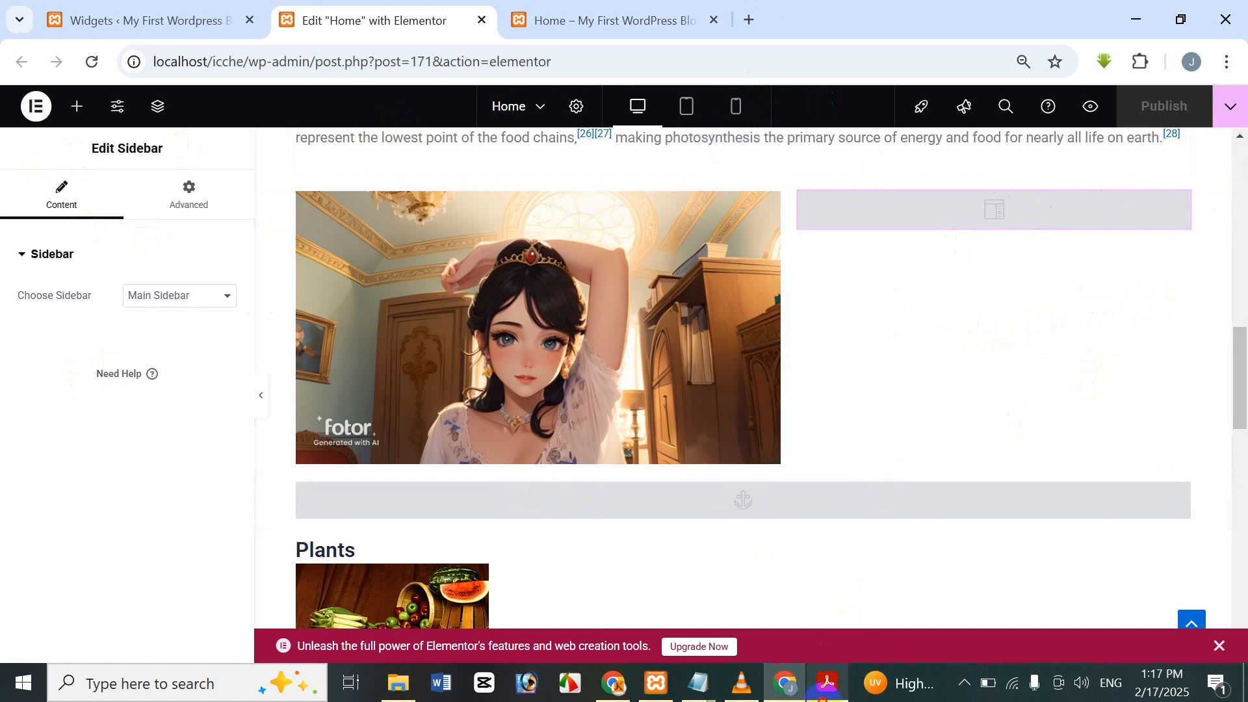
pyautogui.click(823, 698)
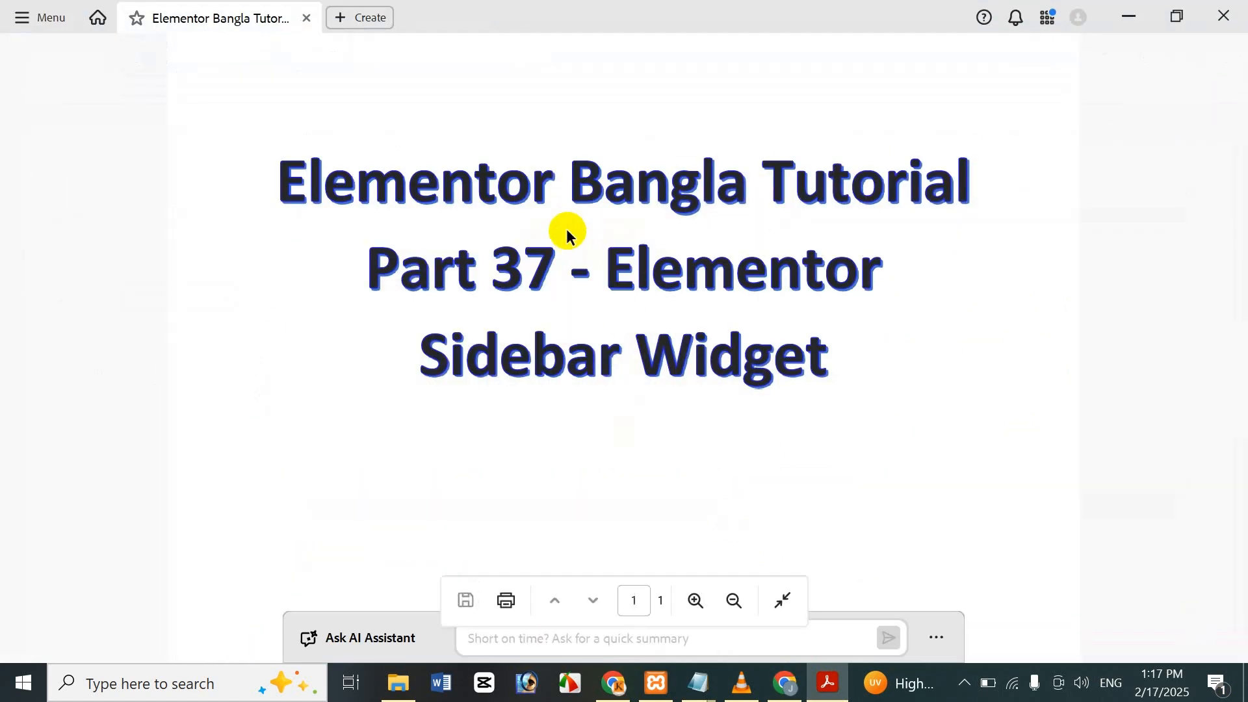